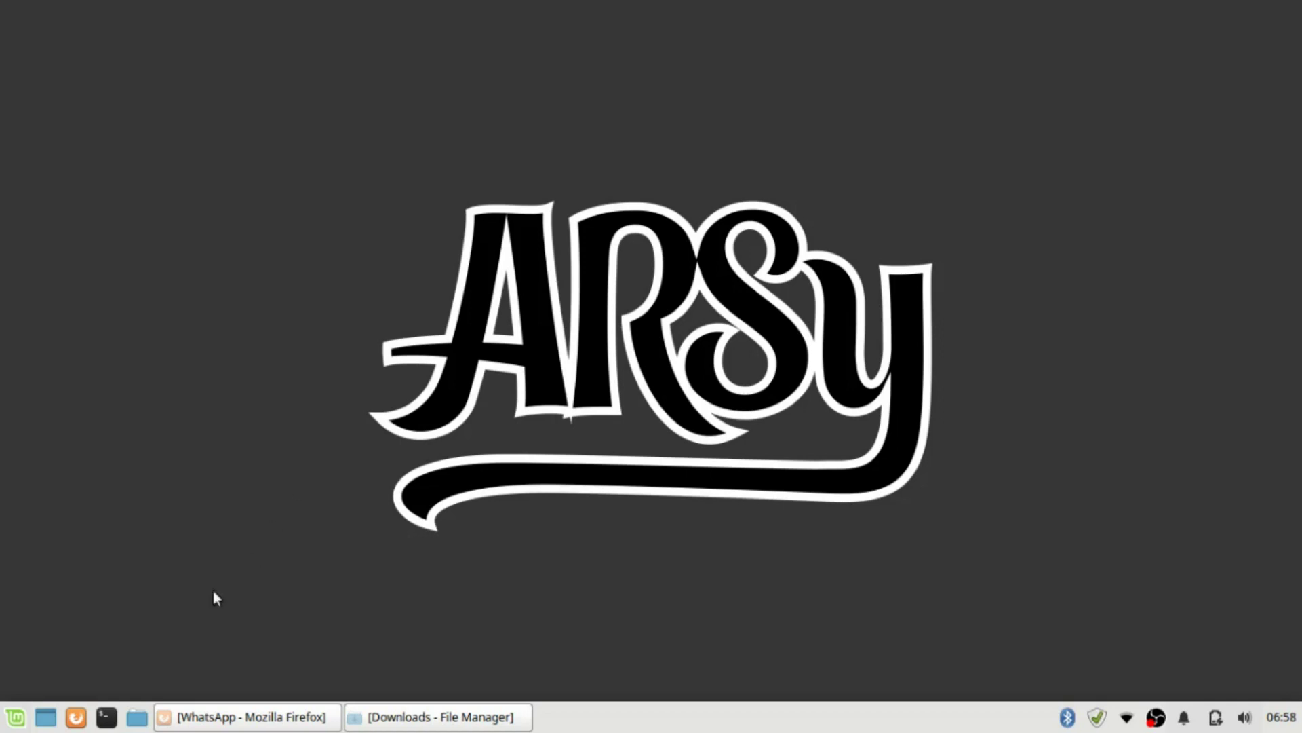
- Launch Oracle VM VirtualBox
left_click(17, 718)
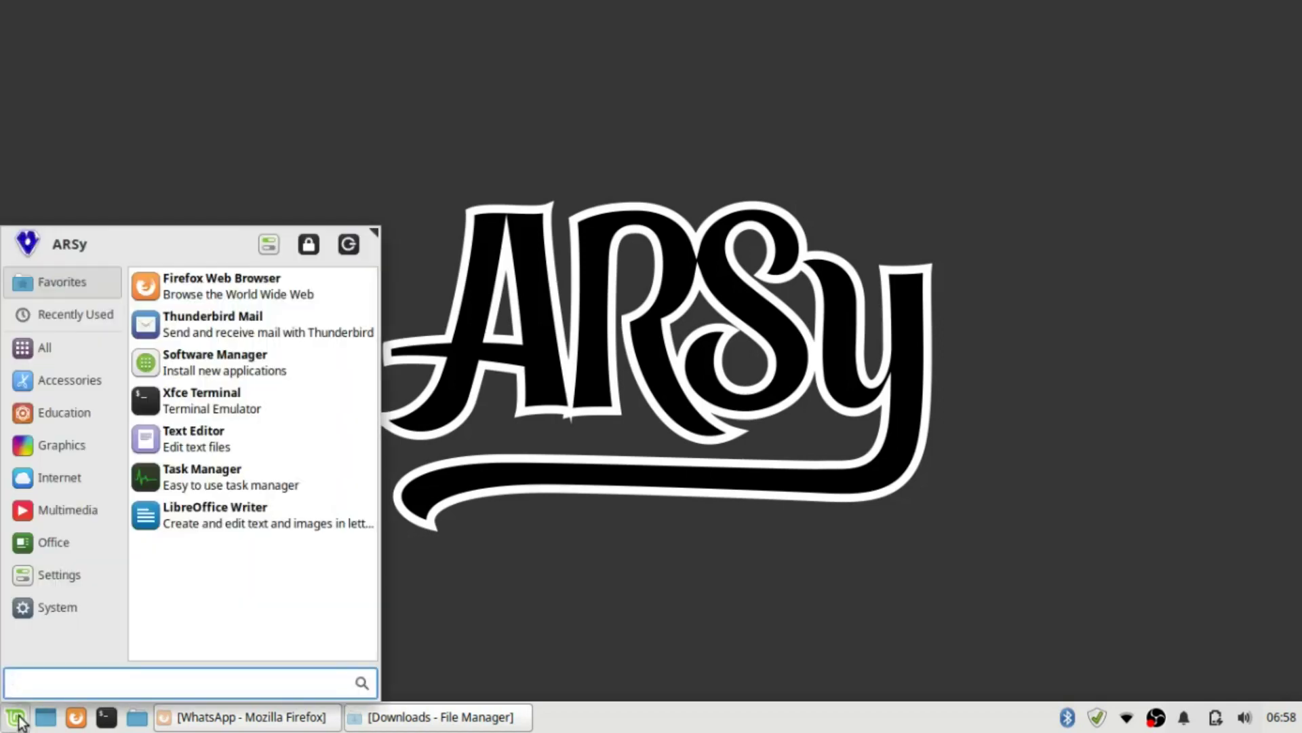
type("v")
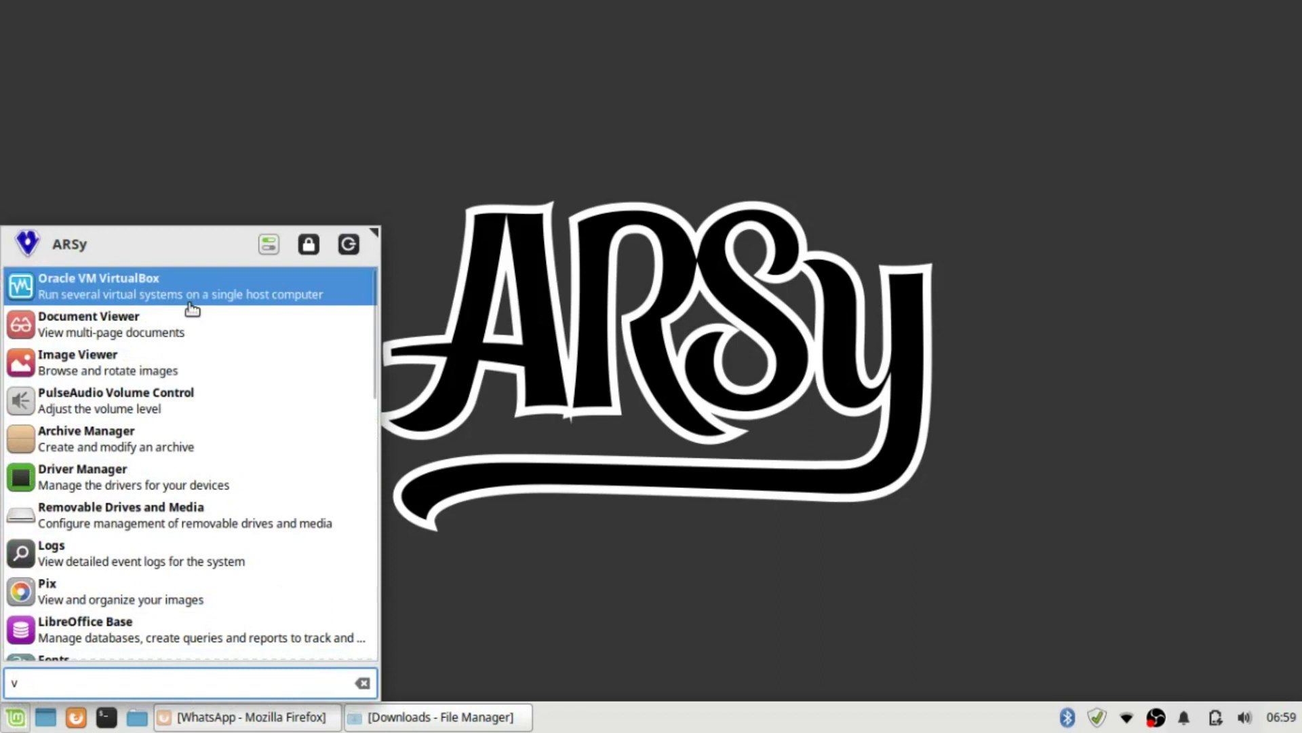
left_click(192, 310)
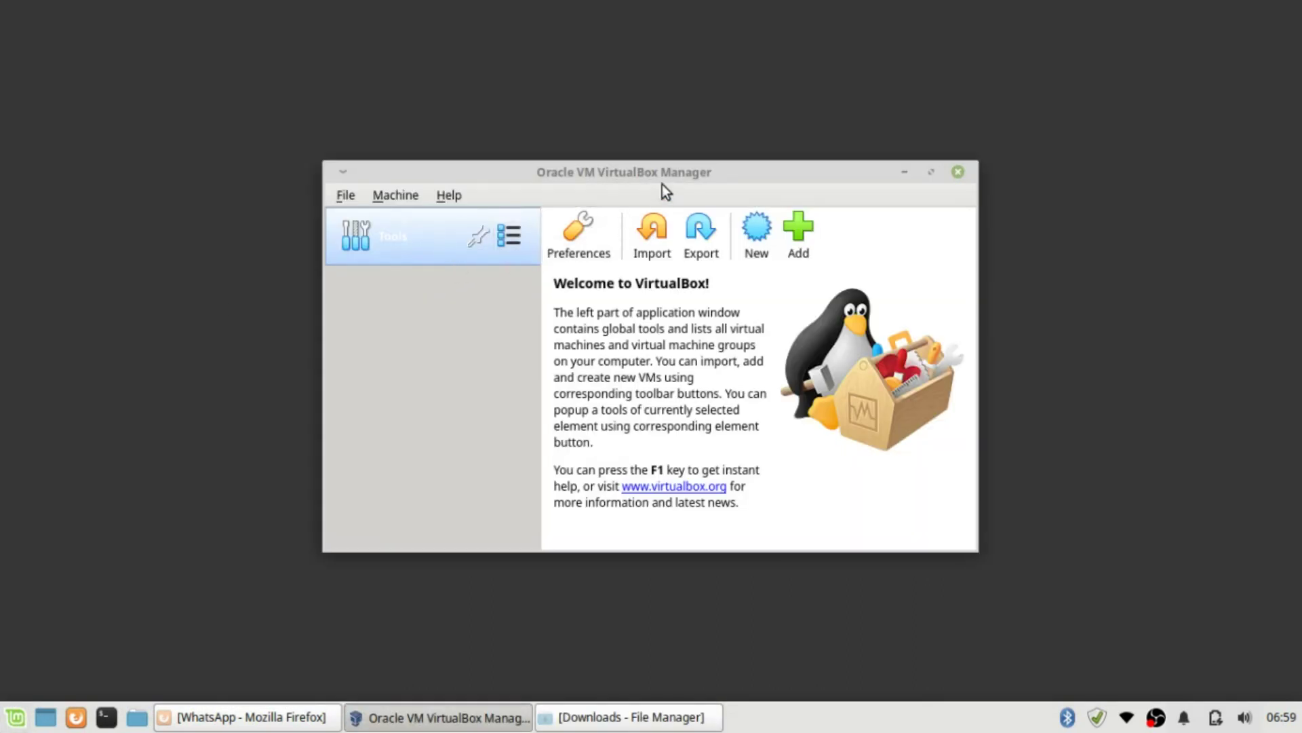
- Start a new virtual machine named XP with type Microsoft Windows and version Windows XP (32-bit)
left_click(757, 256)
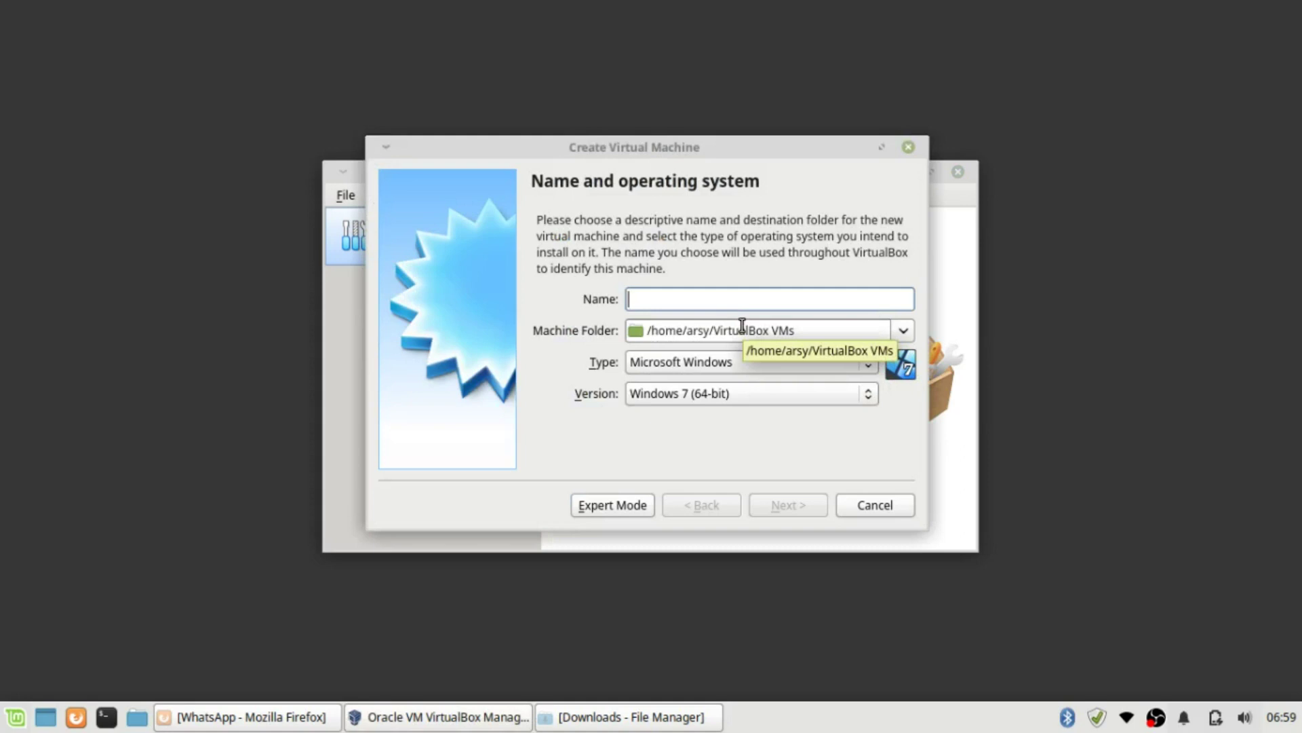
type("XP")
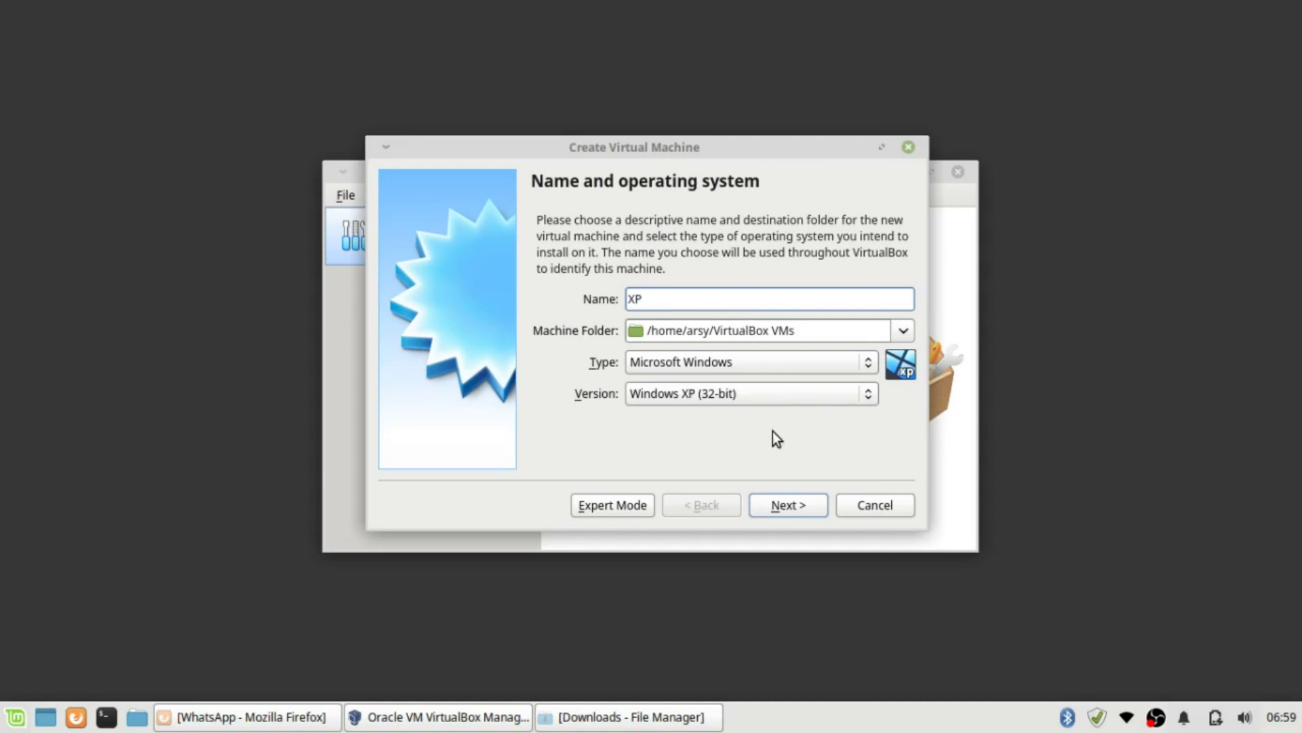
left_click(761, 392)
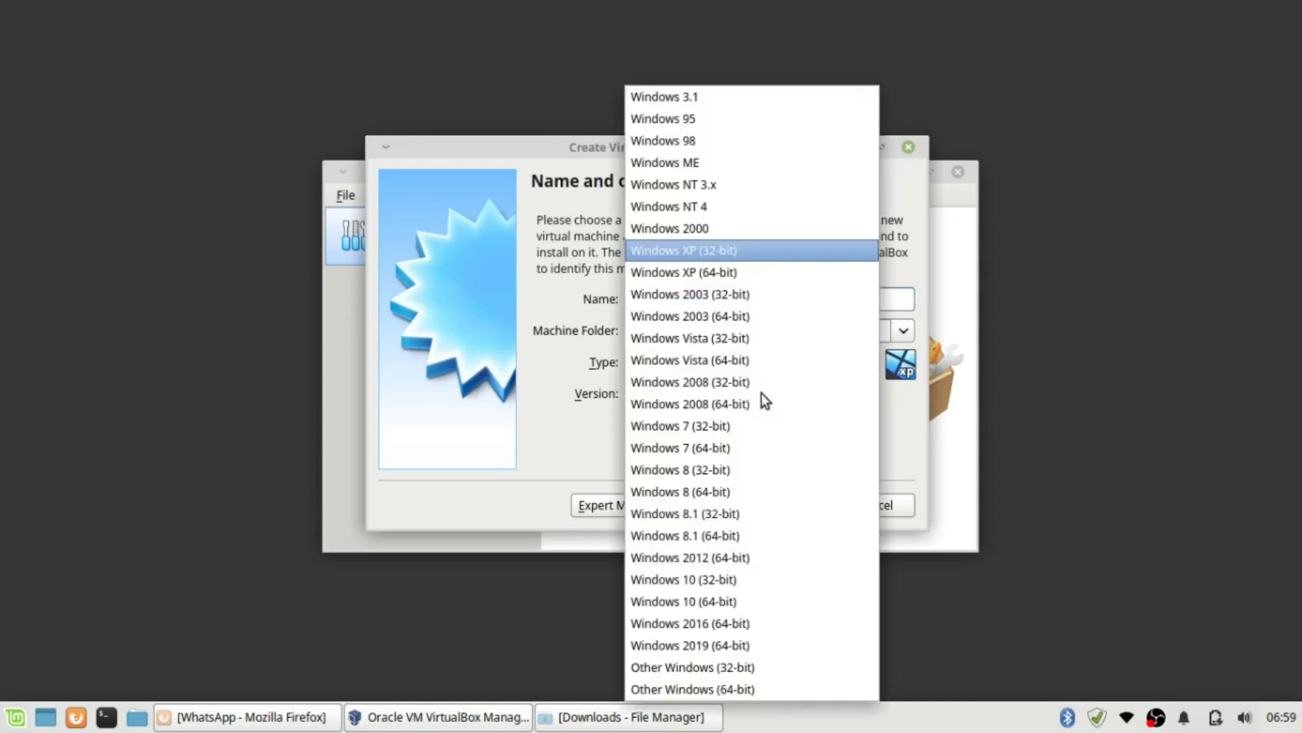
left_click(765, 255)
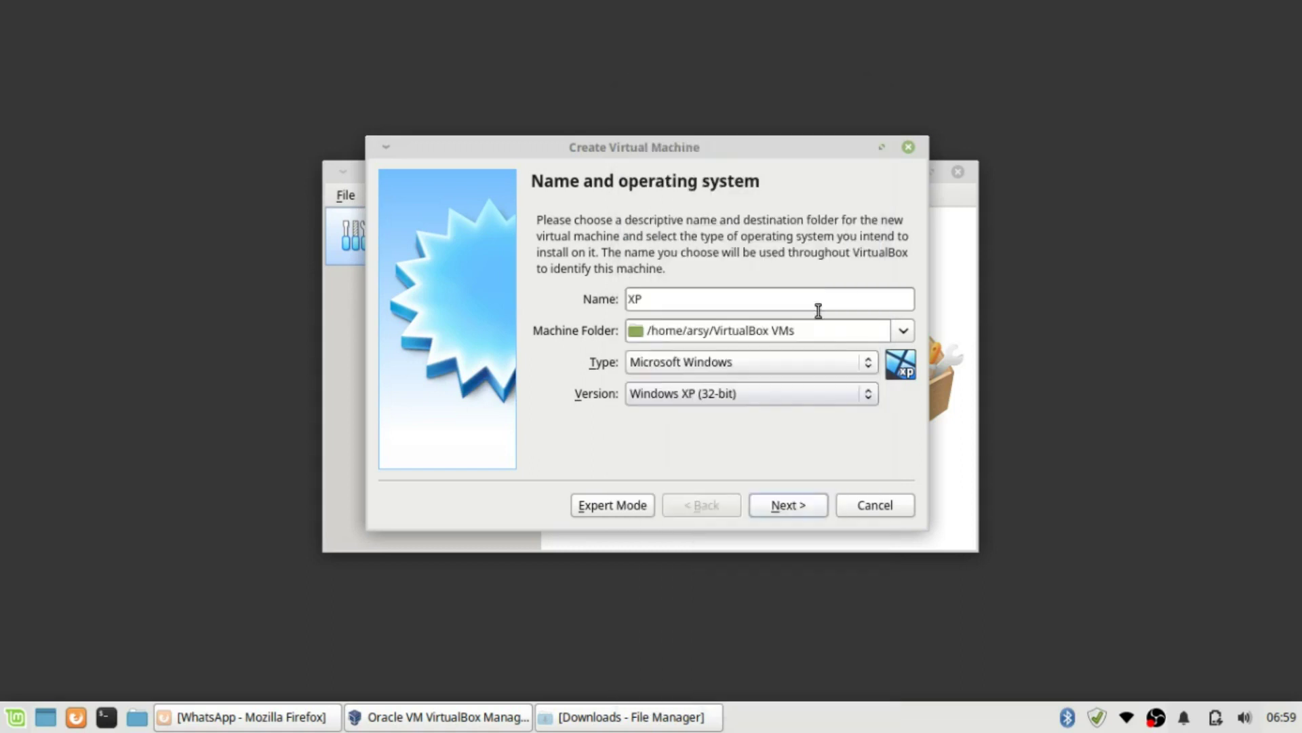
left_click(788, 505)
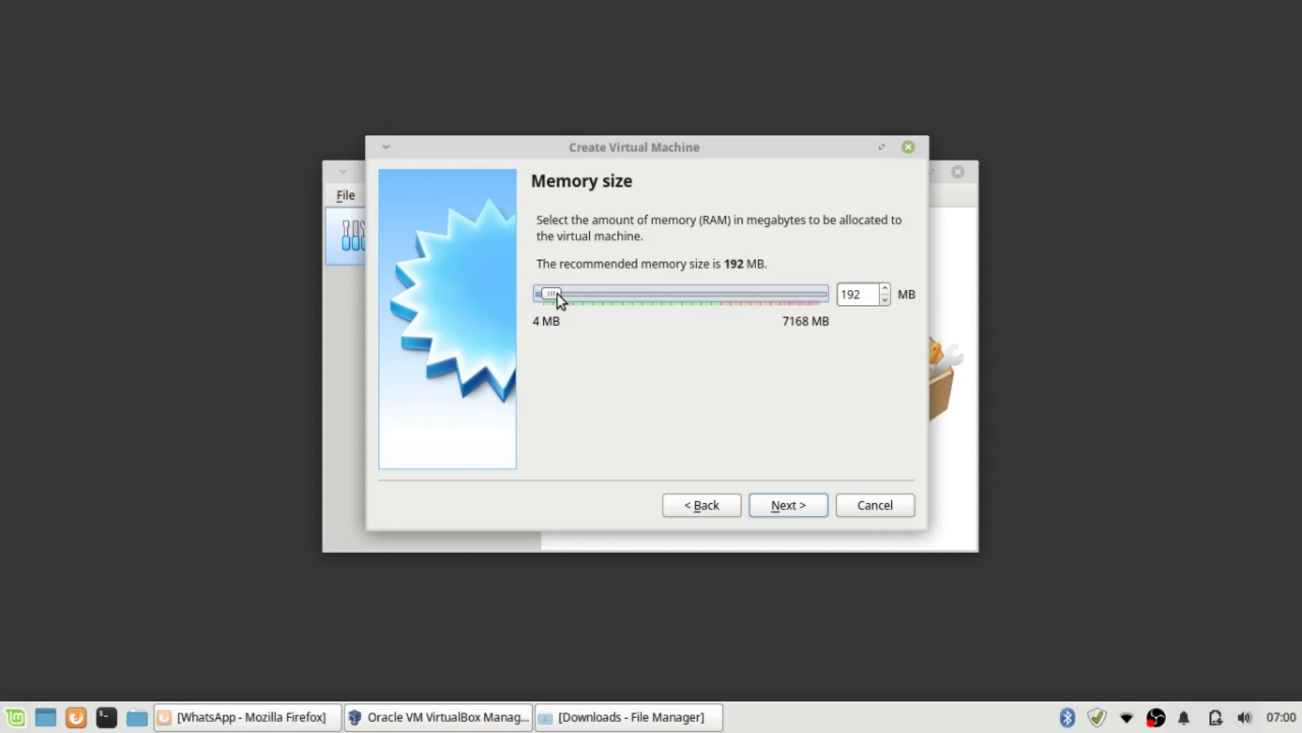
- Allocate 256 MB of memory to the virtual machine and choose to create a virtual hard disk now
left_click_drag(556, 294, 560, 291)
left_click(805, 508)
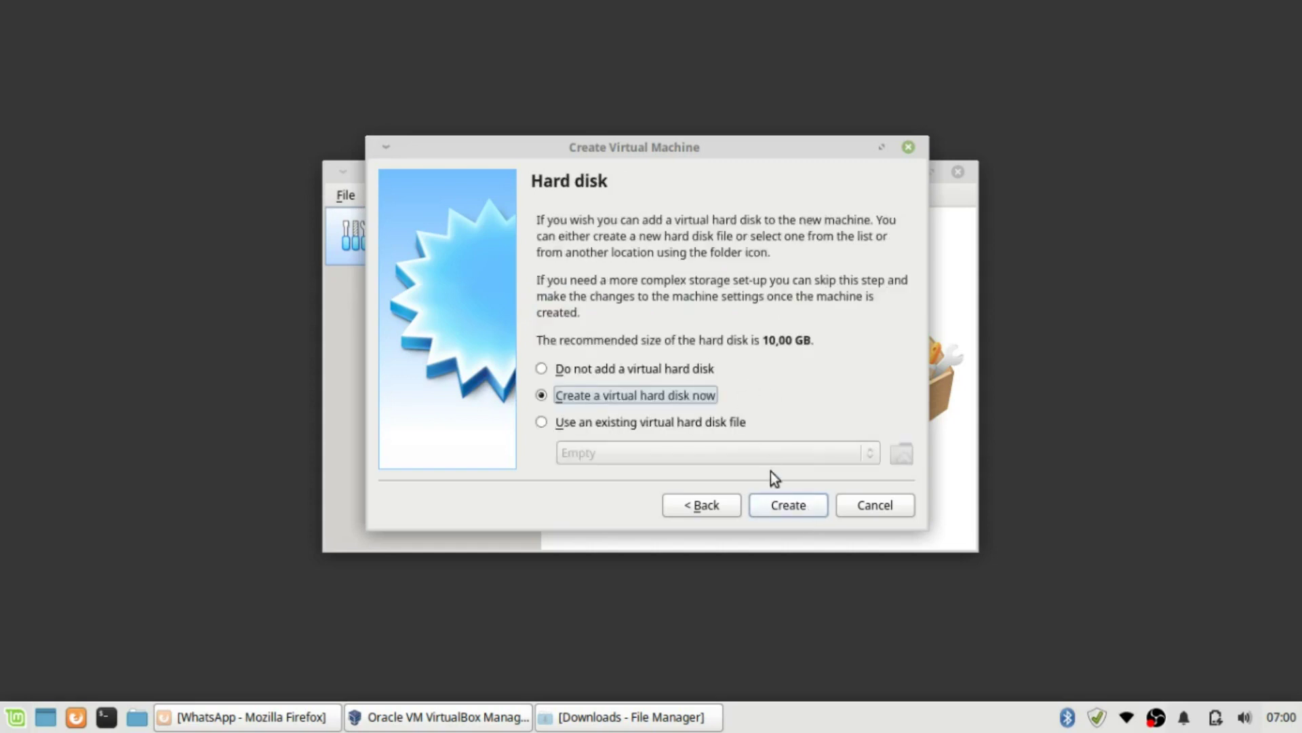
left_click(785, 506)
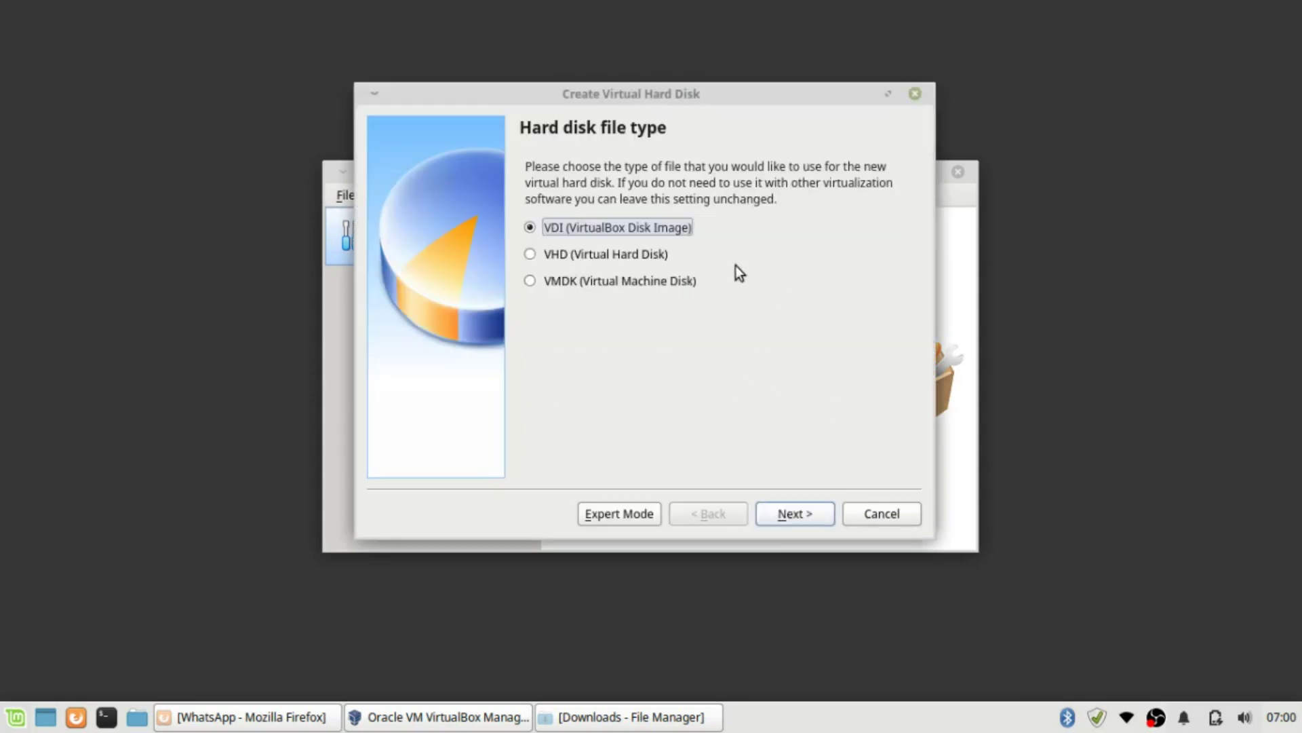
- Create the virtual hard disk as a VDI image with a size of 80,00 GB
left_click(792, 524)
left_click(780, 517)
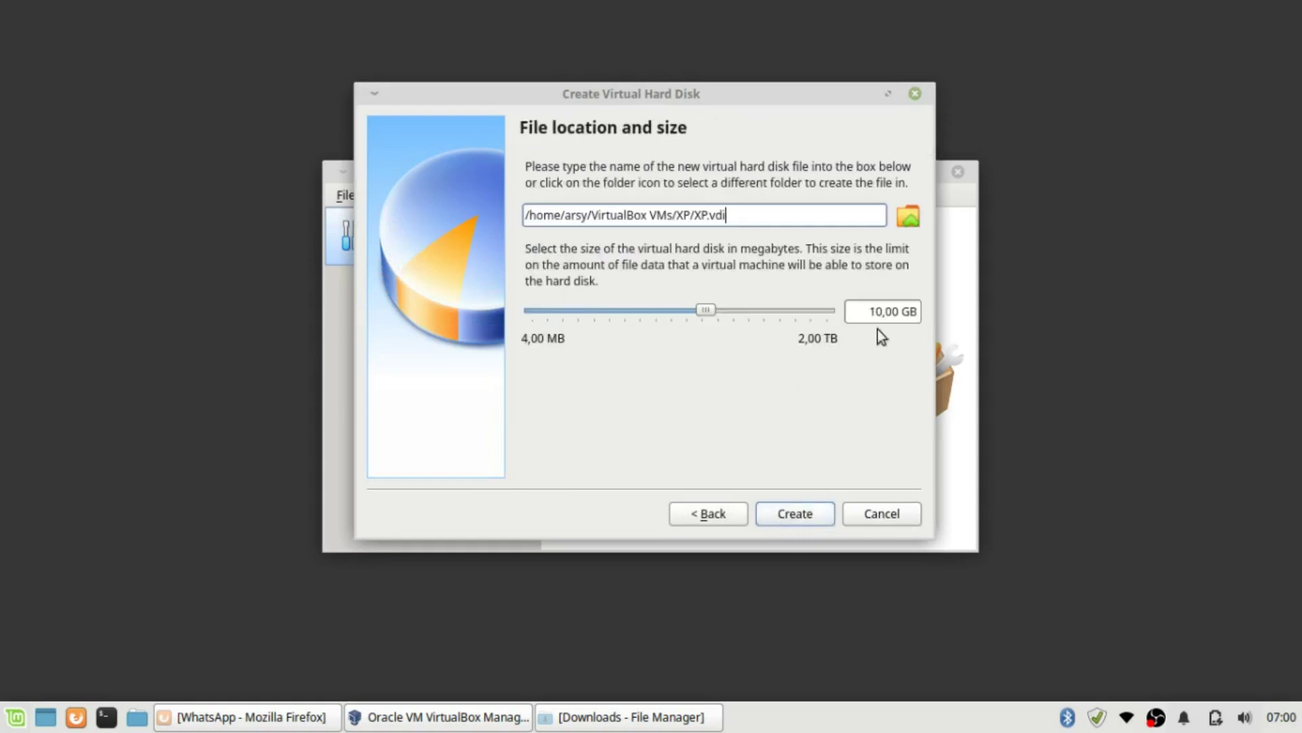
left_click(873, 310)
left_click_drag(873, 310, 869, 311)
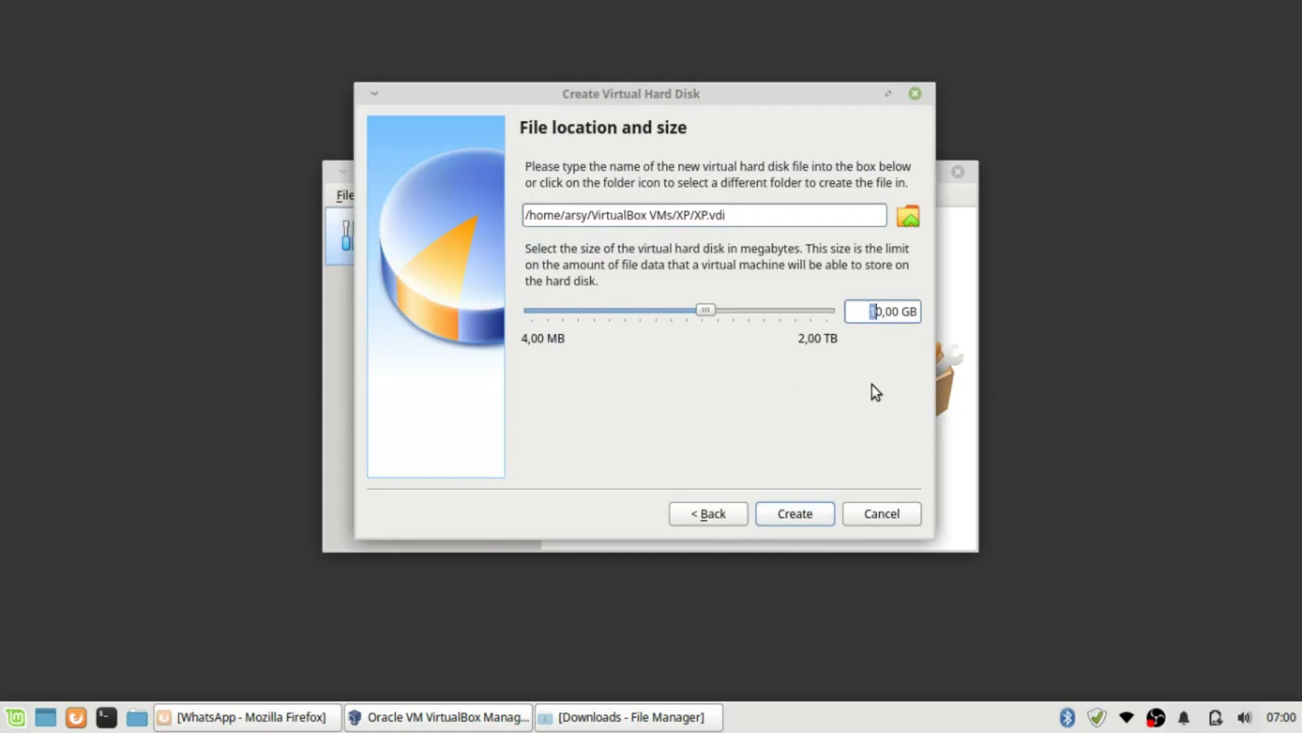
type("8")
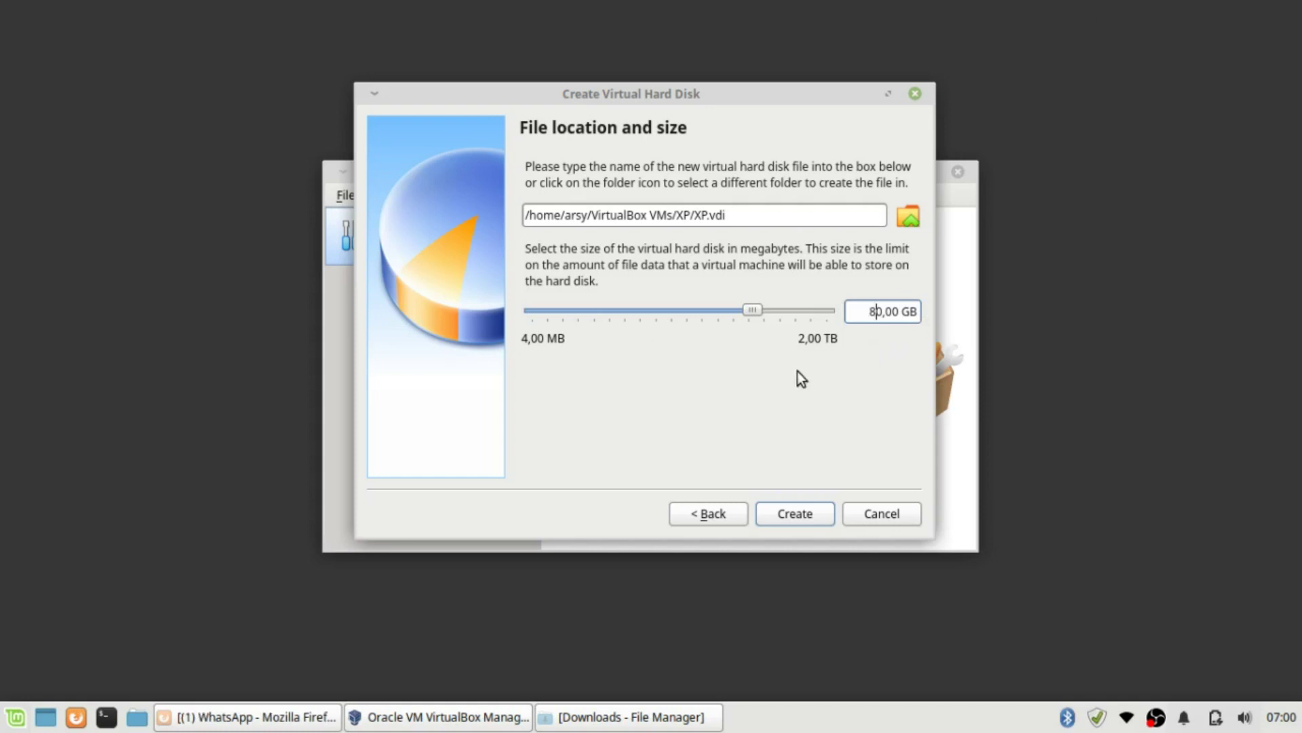
left_click(812, 511)
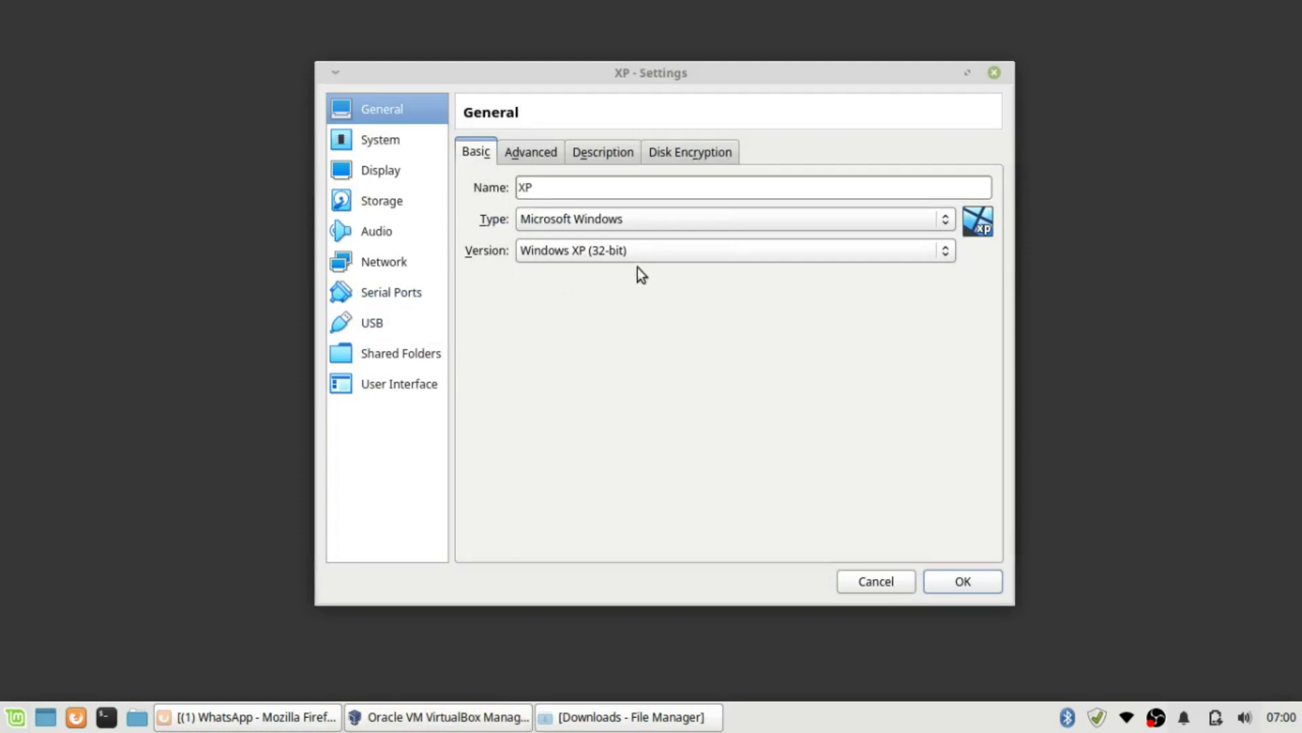
- In the XP machine's storage settings, load "Windows XP Professional SP3 Nov 2013 + SATA Drivers [ThumperDC.com].iso" into the empty optical drive
left_click(381, 204)
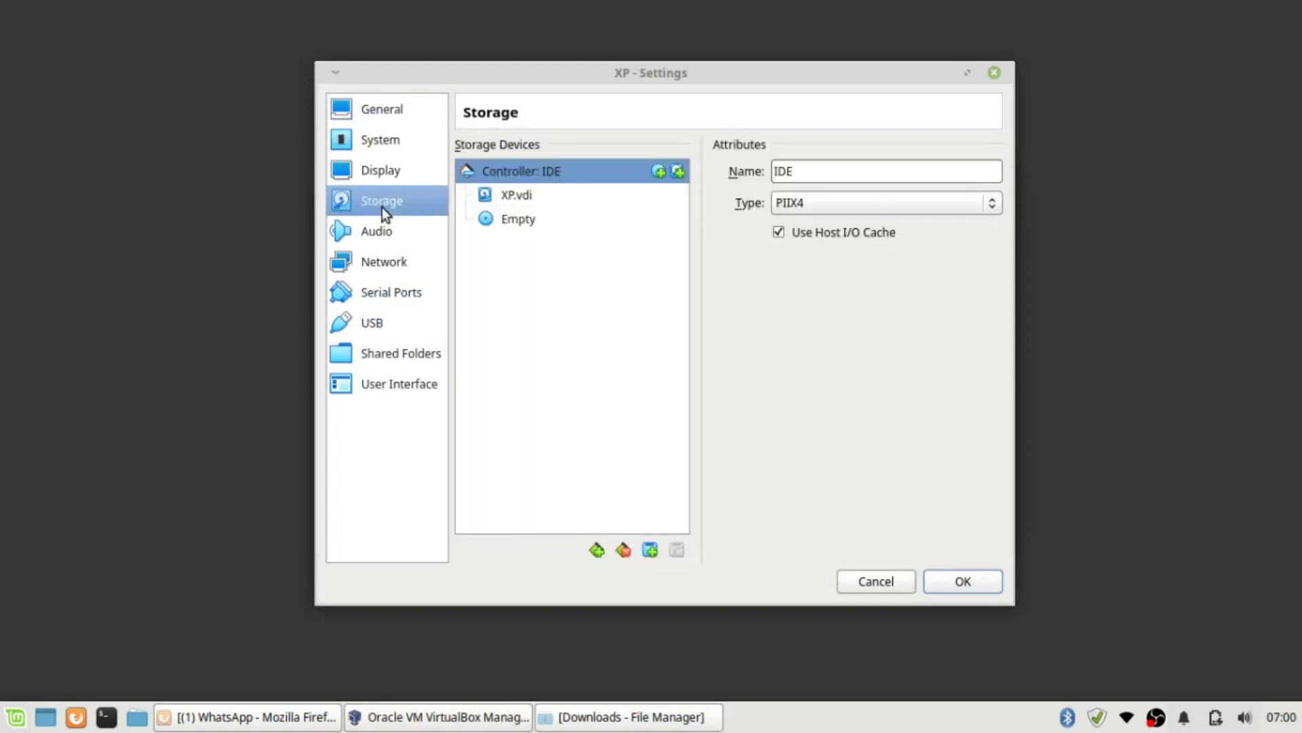
left_click(523, 224)
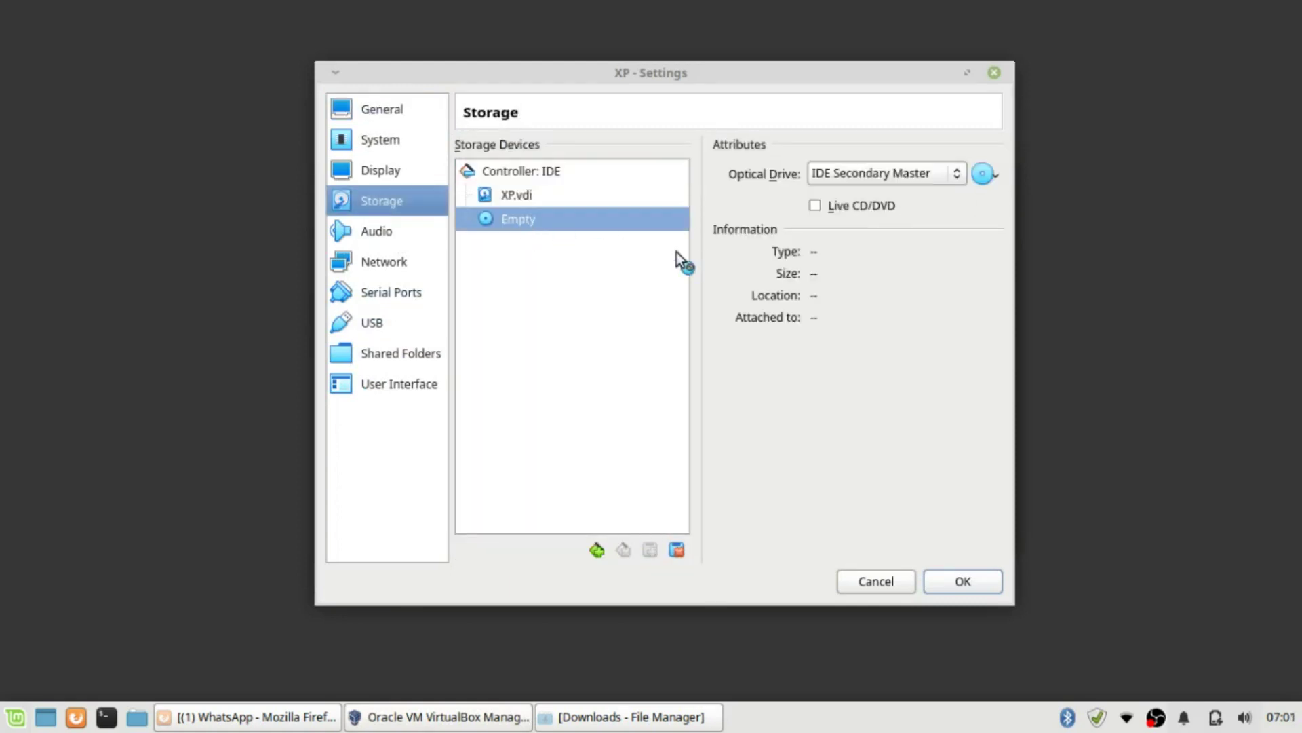
left_click(996, 181)
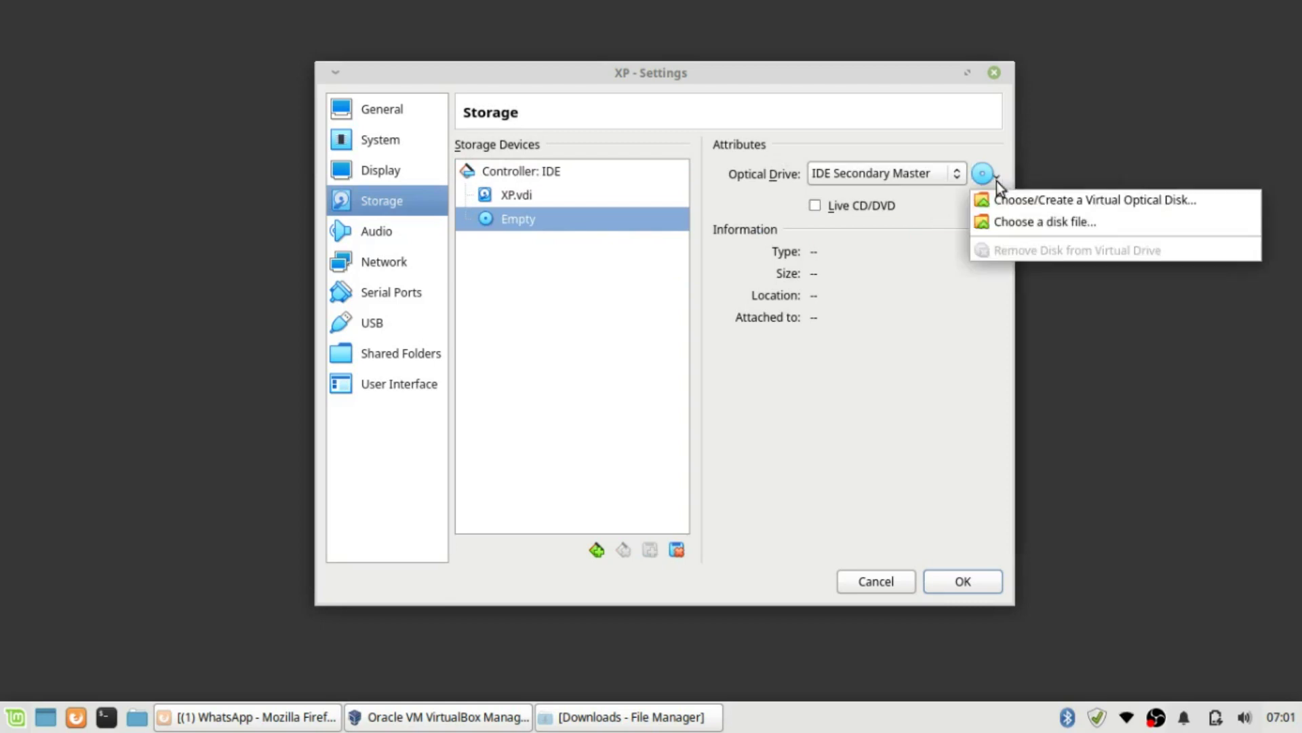
left_click(1044, 227)
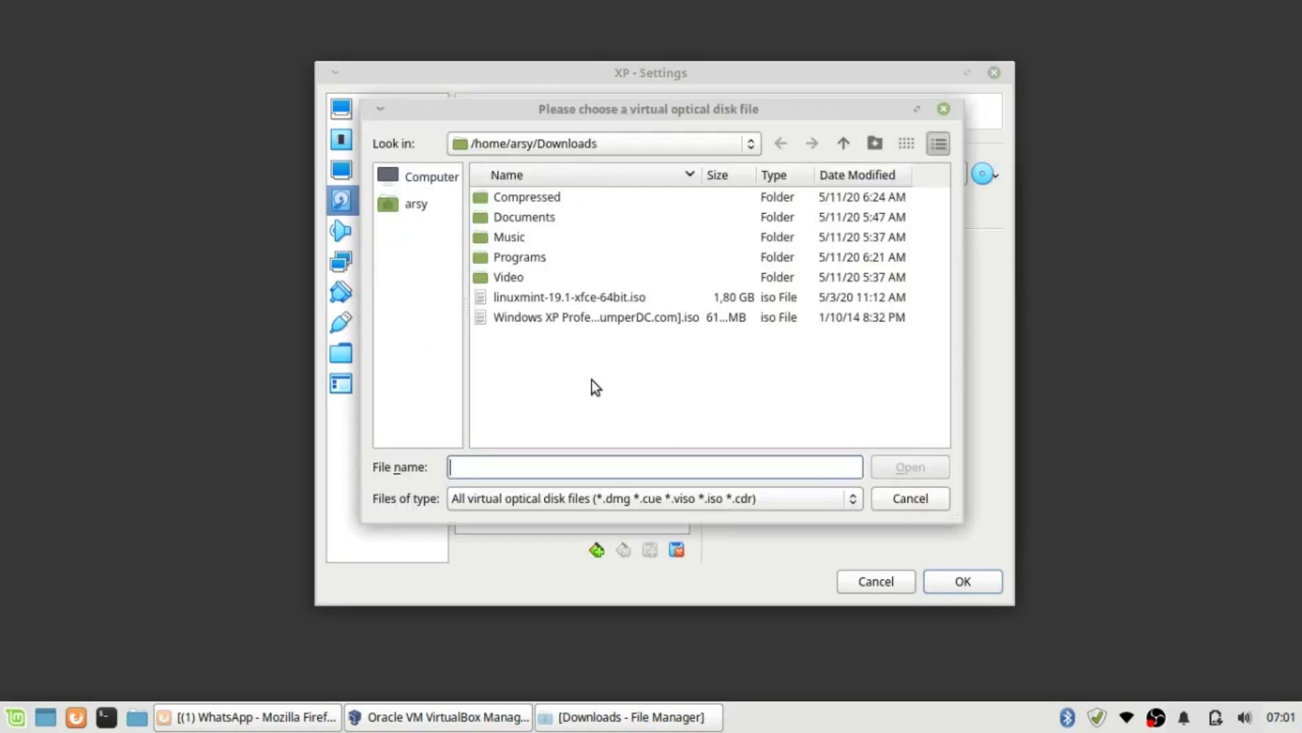
left_click(563, 320)
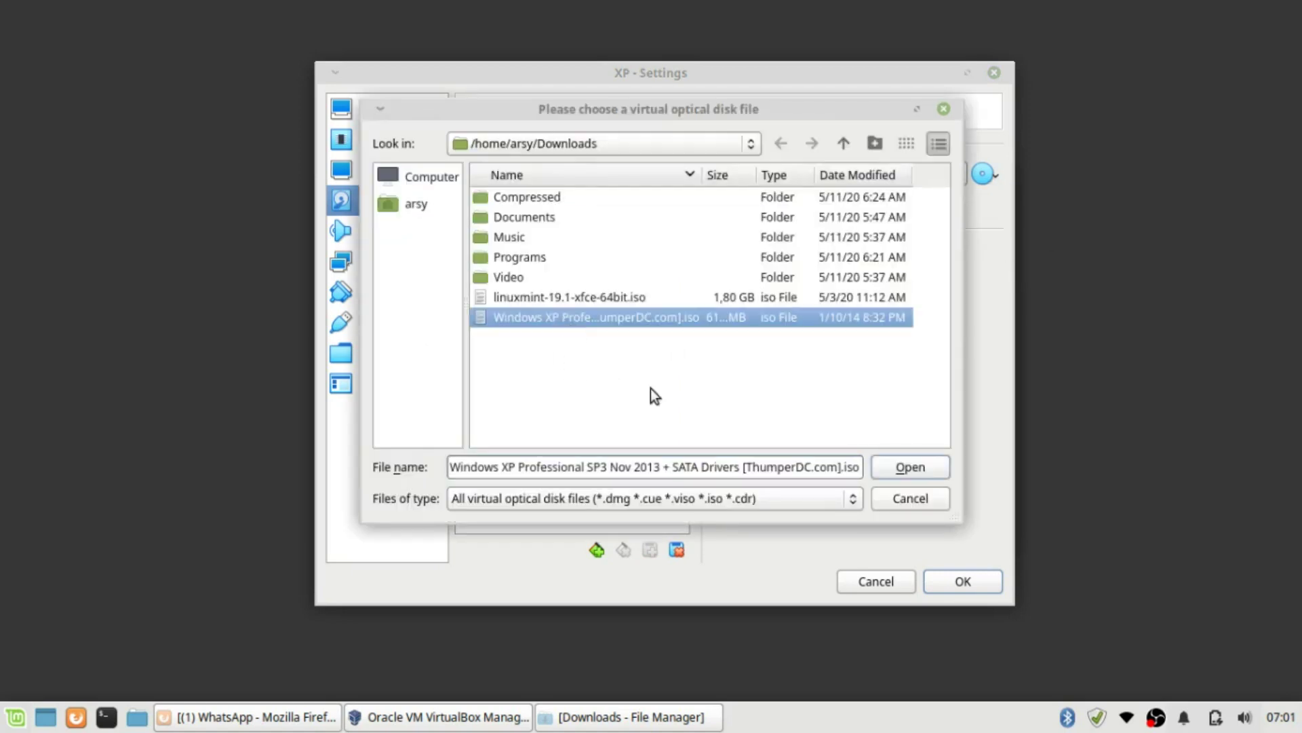
left_click(912, 471)
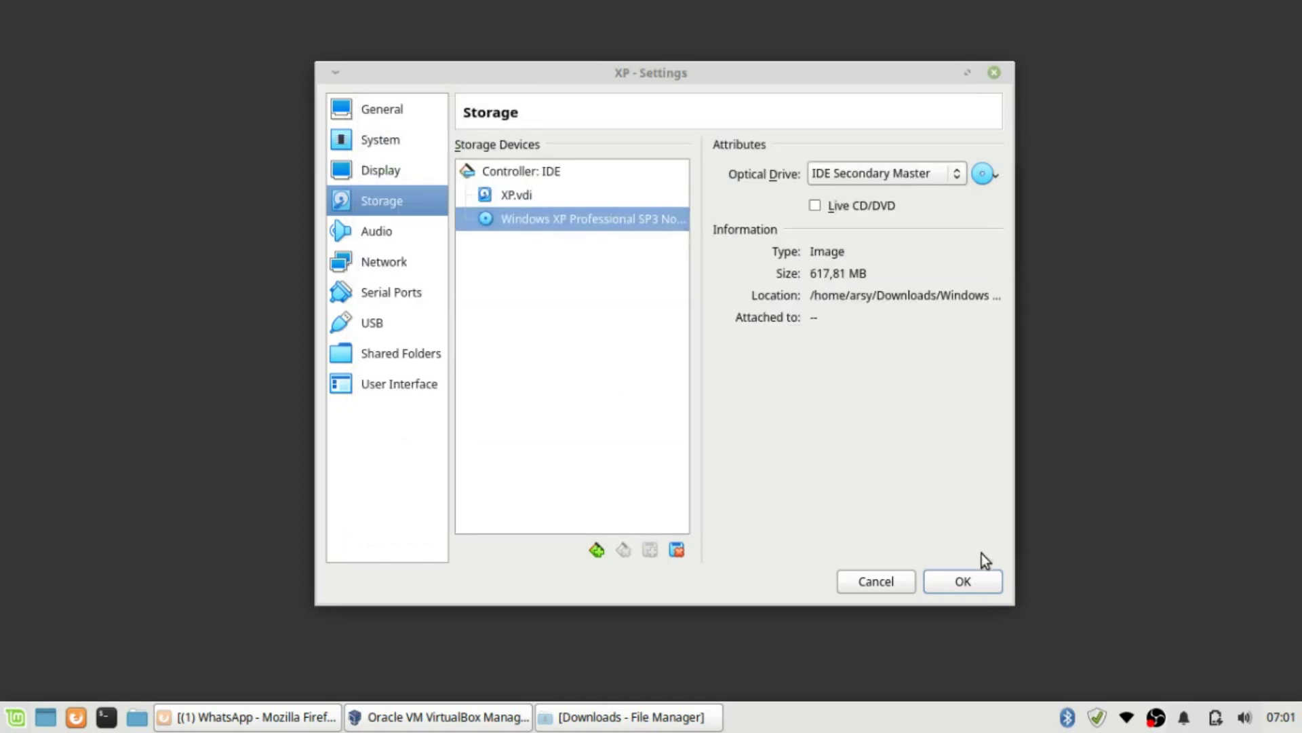
left_click(972, 584)
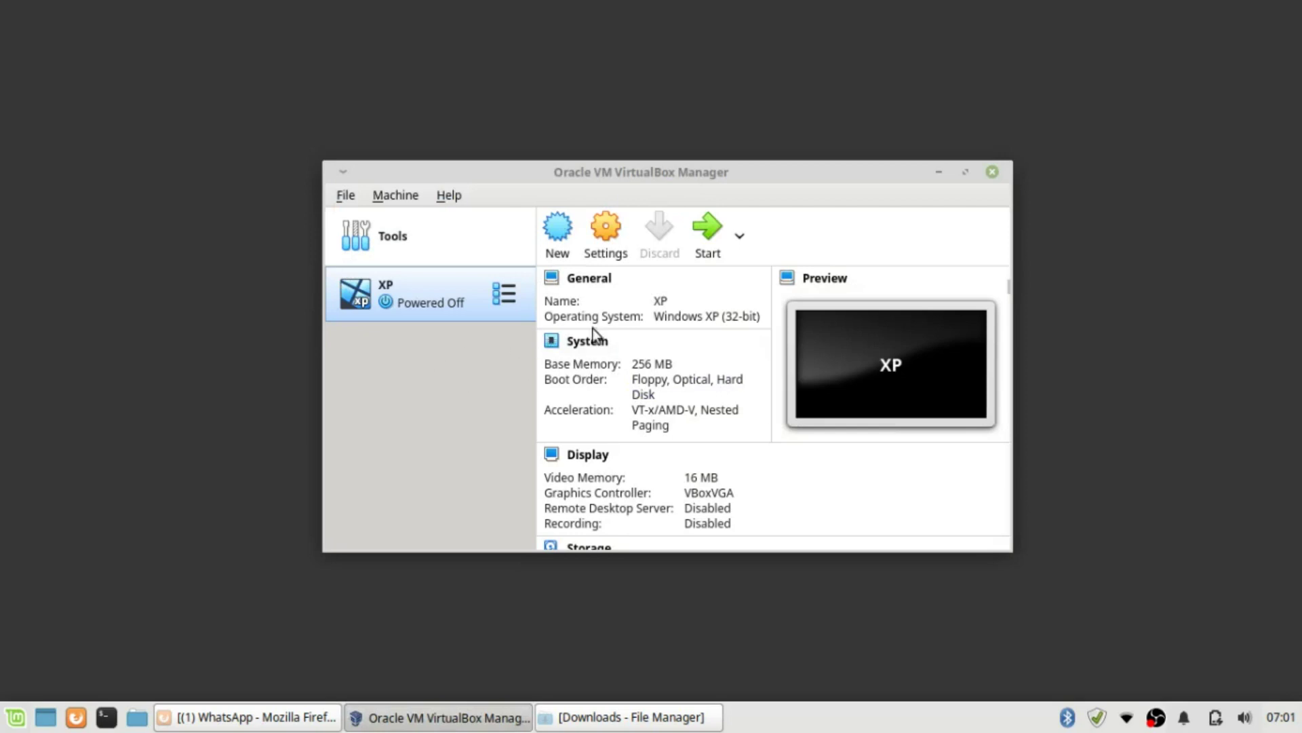
- Boot the XP virtual machine from the Windows XP Professional disc image and dismiss the keyboard capture and mouse integration notices
left_click(708, 246)
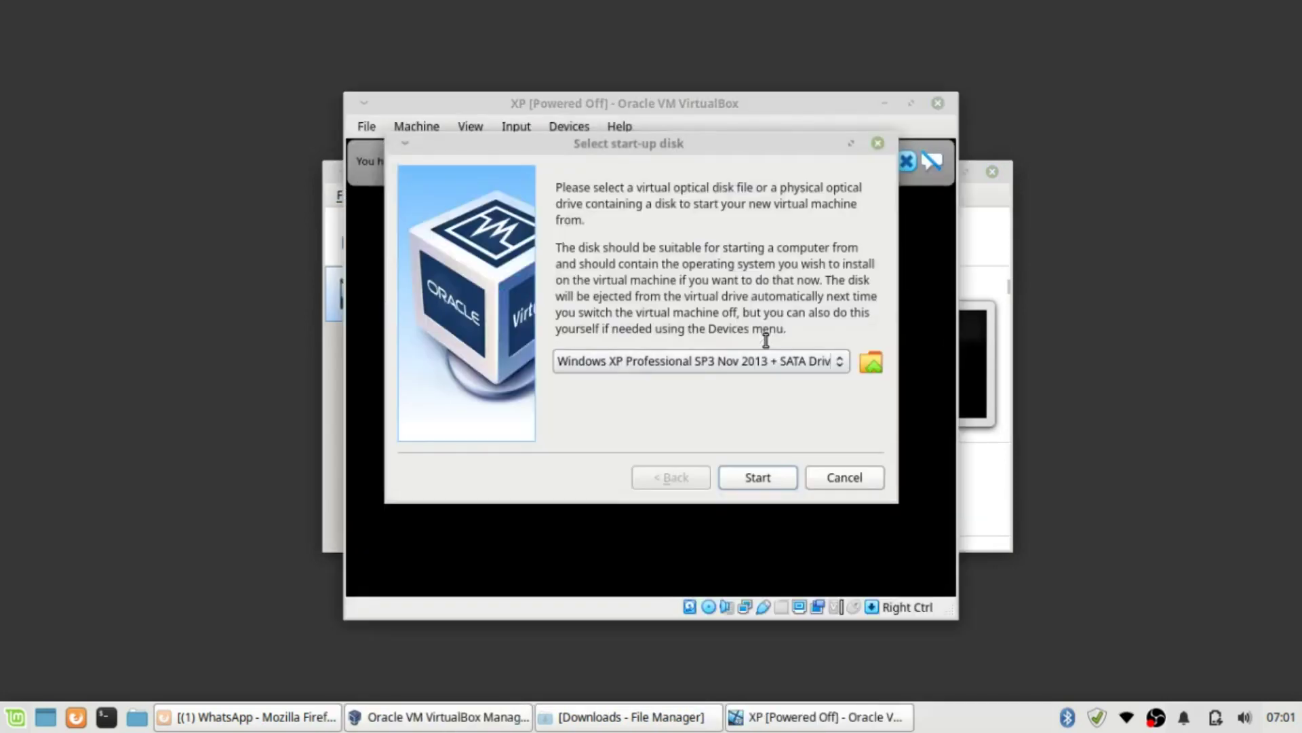
left_click(779, 475)
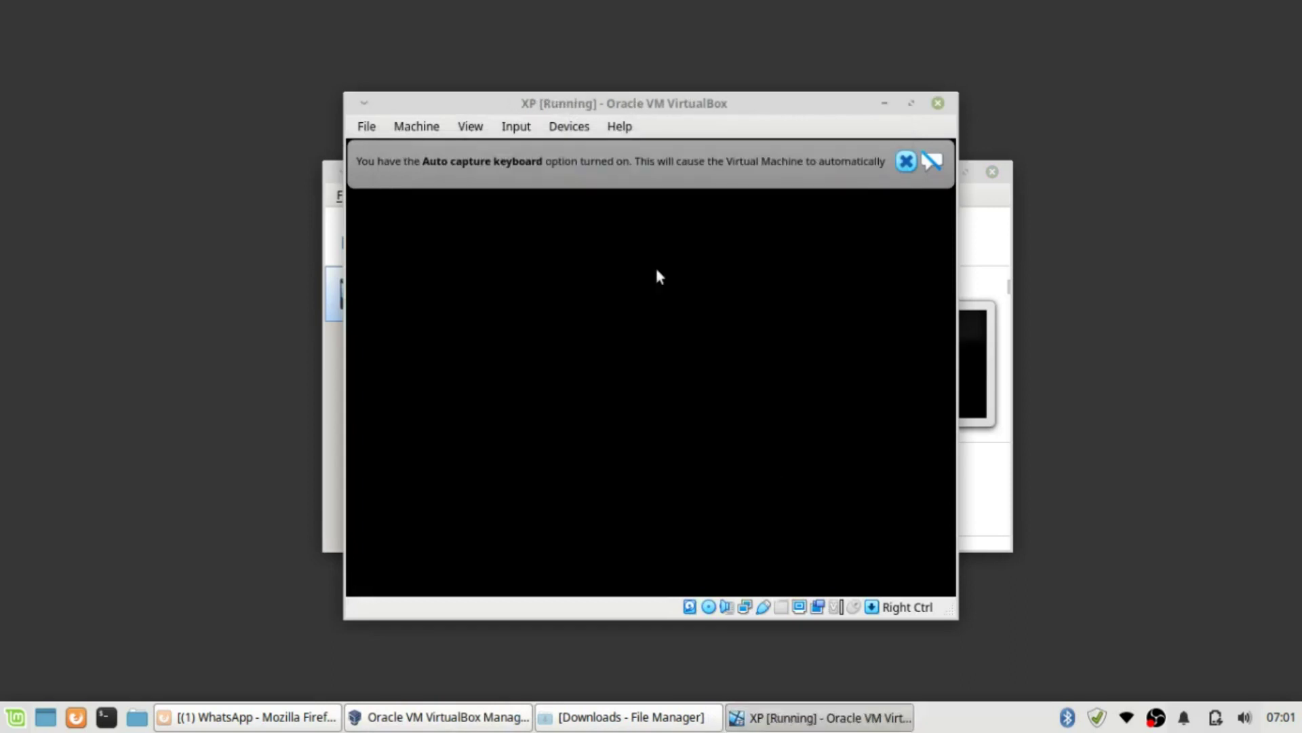
left_click(903, 161)
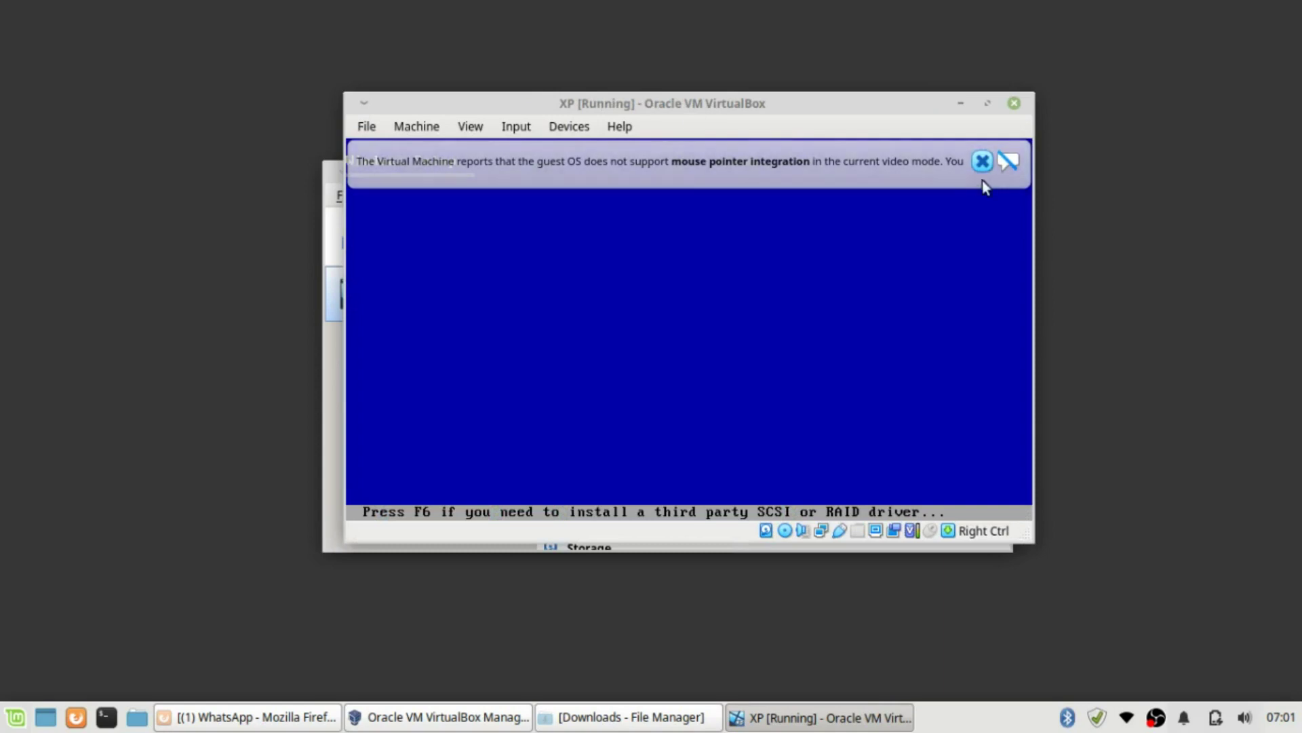
left_click(980, 162)
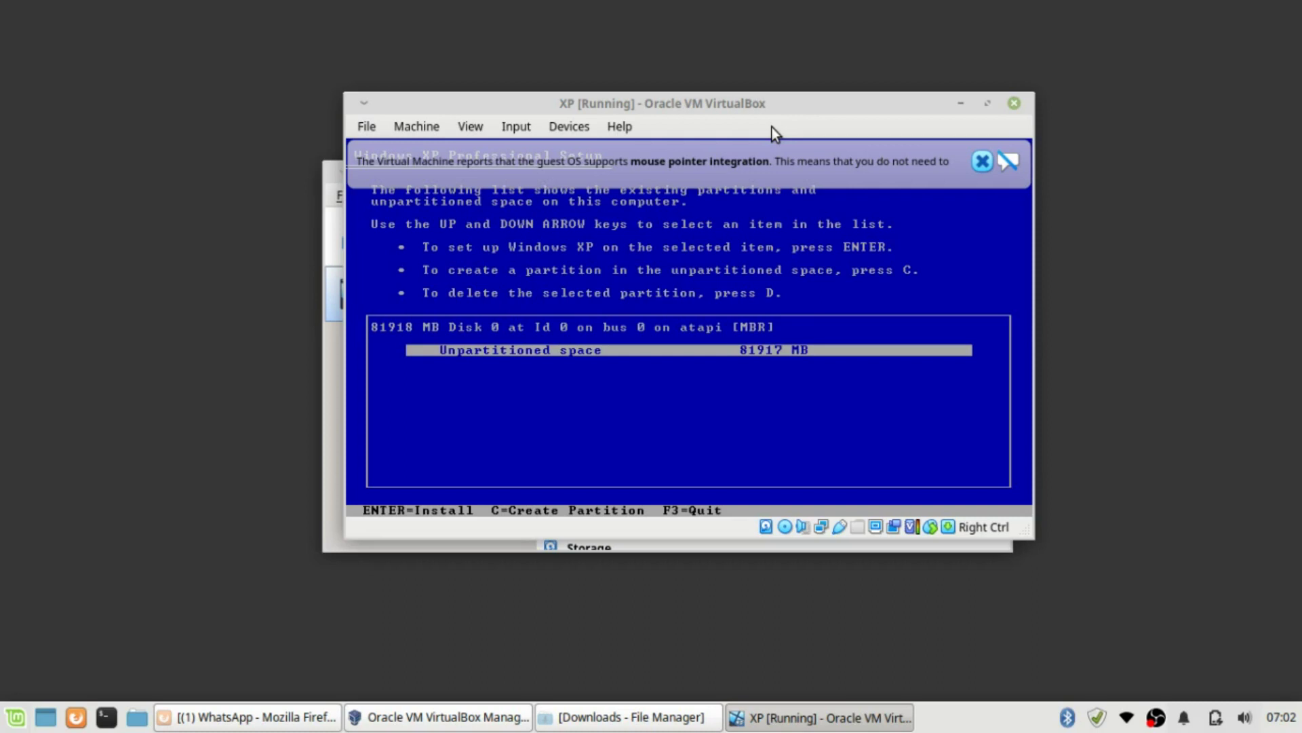
- Create a first partition of 10000 MB in the disk's unpartitioned space
key("c")
key("BackSpace")
key("BackSpace")
key("BackSpace")
key("BackSpace")
key("BackSpace")
type("100")
key("BackSpace")
type("000")
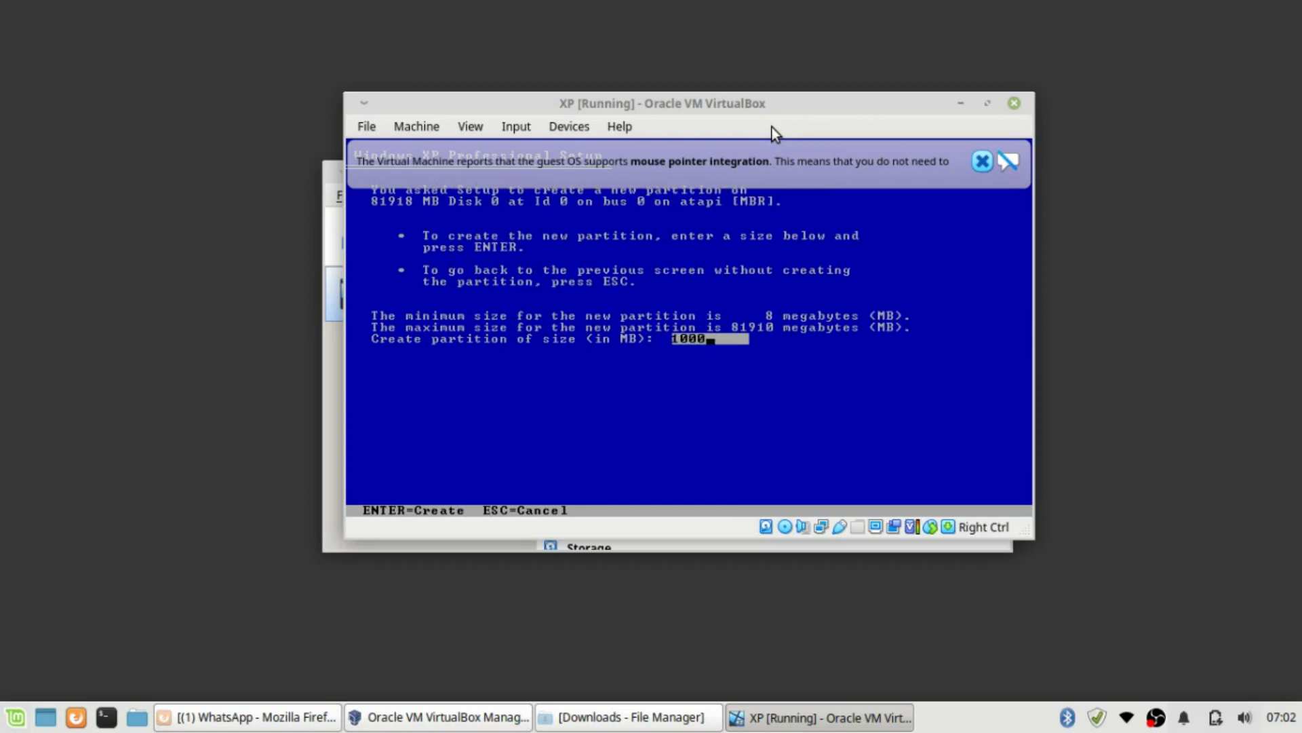
key("Return")
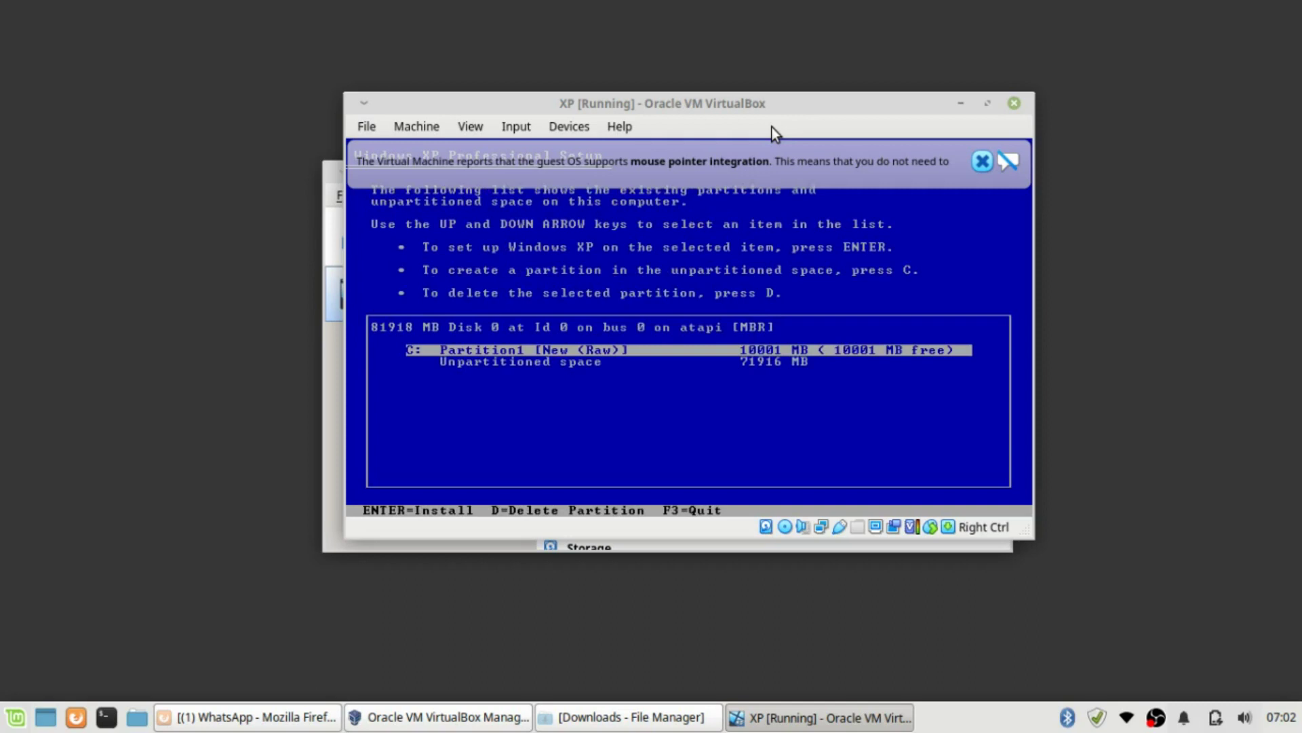
- Create a second partition of 50000 MB in the remaining unpartitioned space
key("Down")
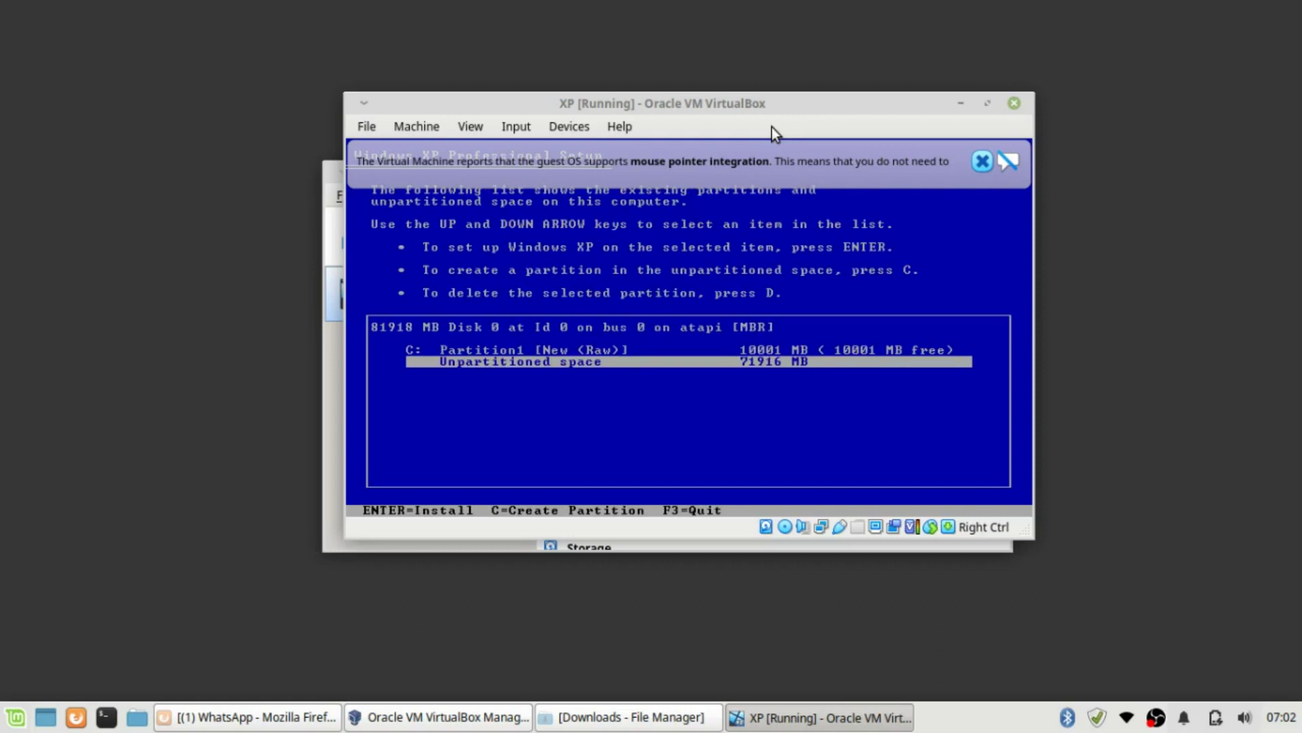
key("c")
key("BackSpace")
key("BackSpace")
key("BackSpace")
key("BackSpace")
key("BackSpace")
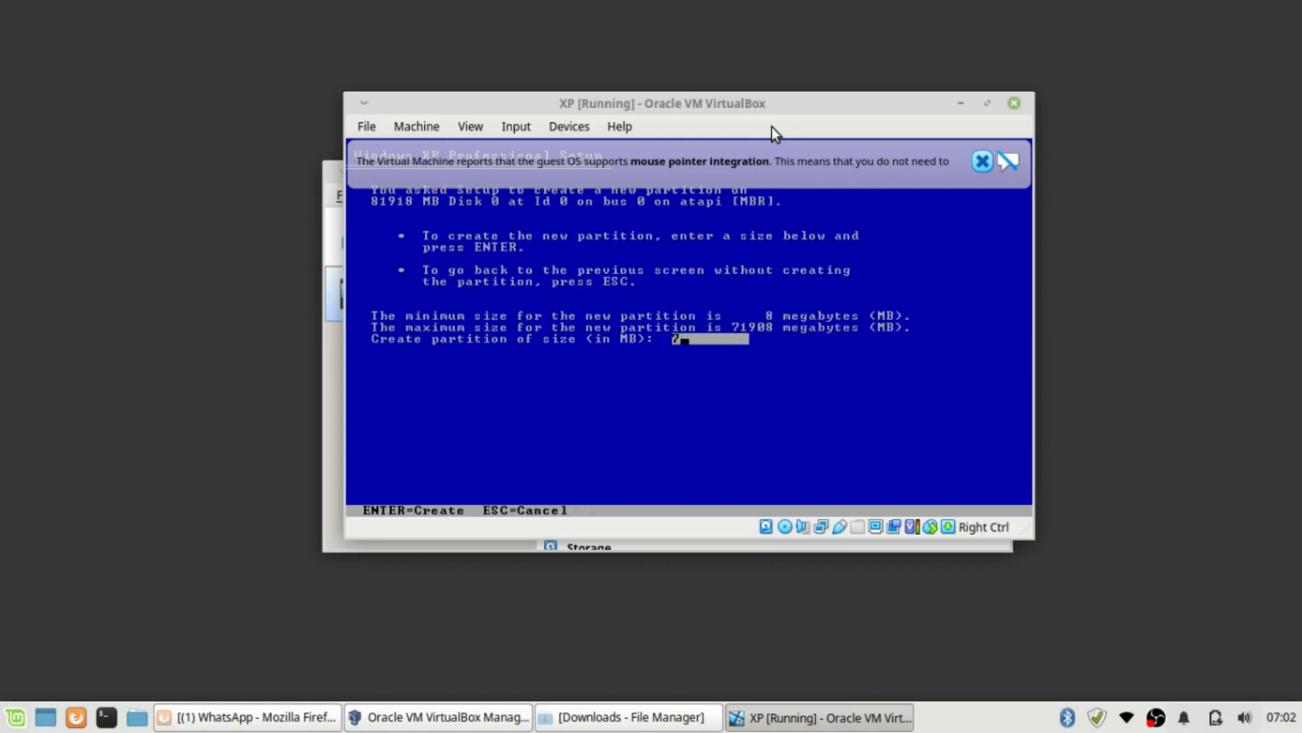
type("50000")
key("Return")
- Create a third partition of 21909 MB, using the maximum size offered for the larger unpartitioned space
key("Down")
key("Down")
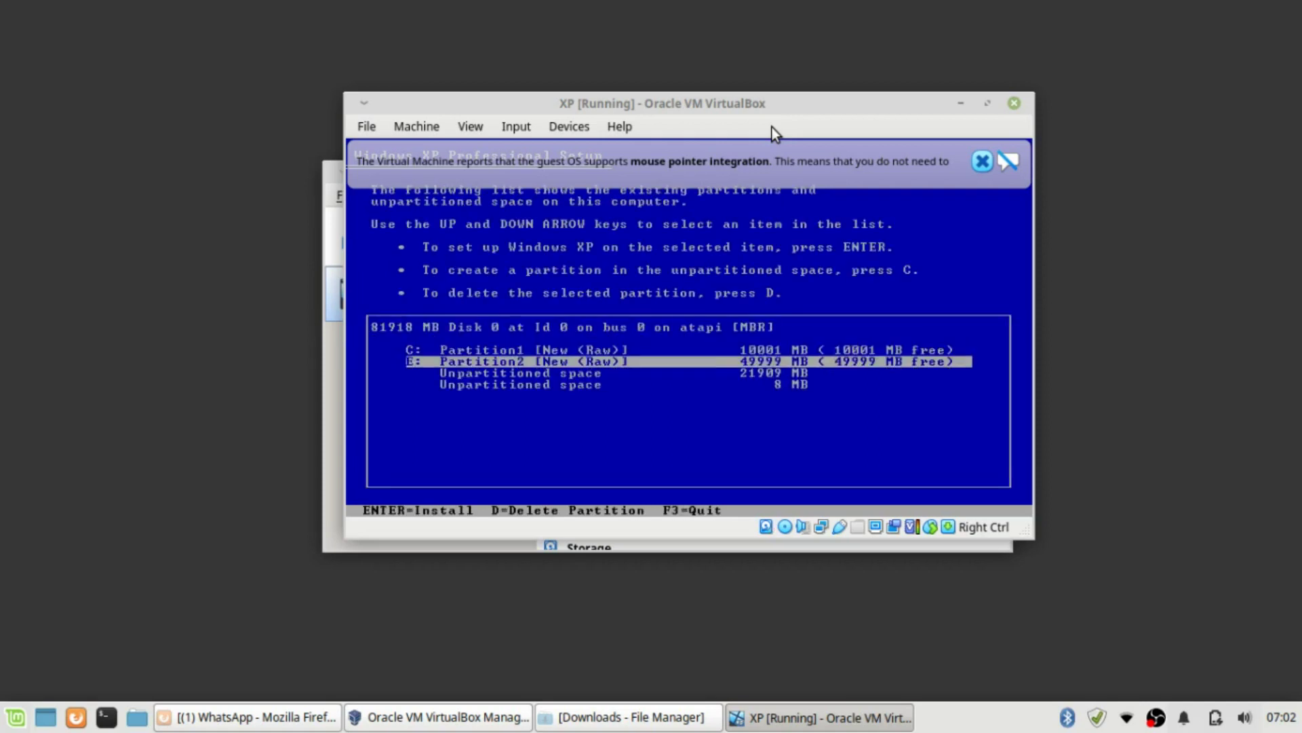
key("c")
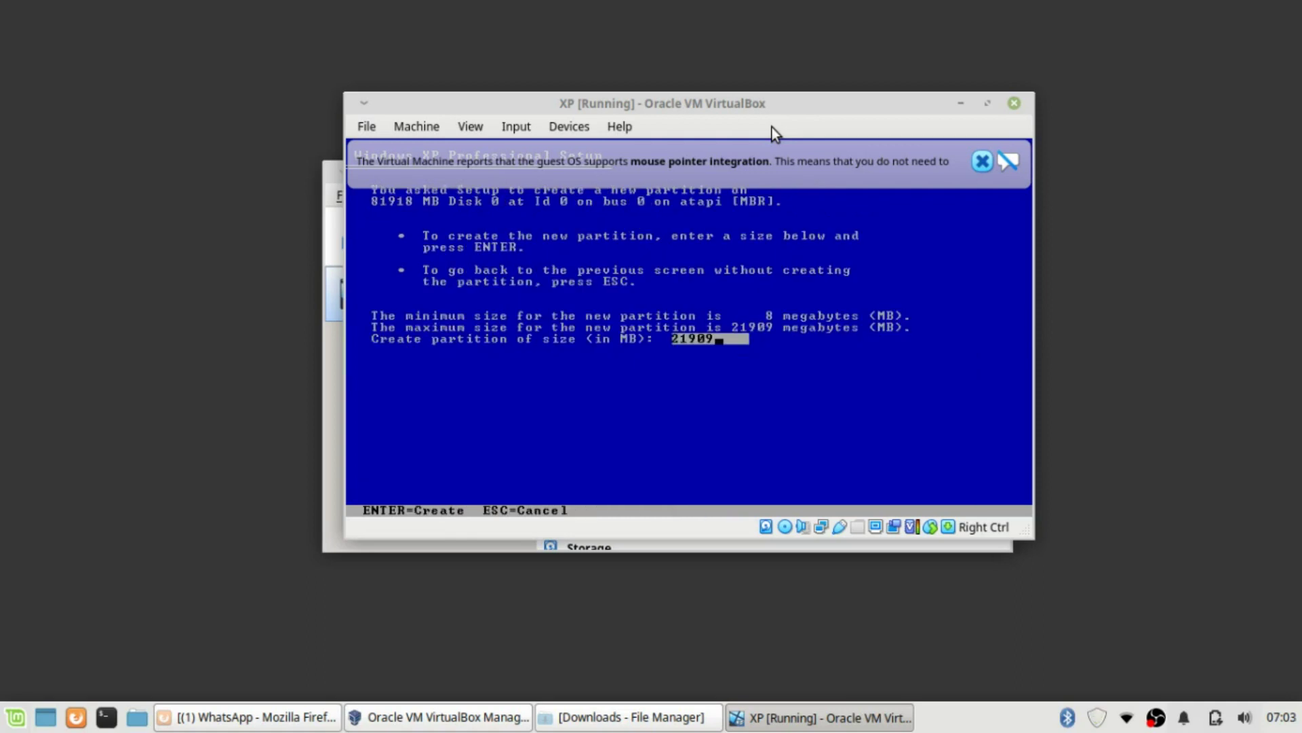
key("Return")
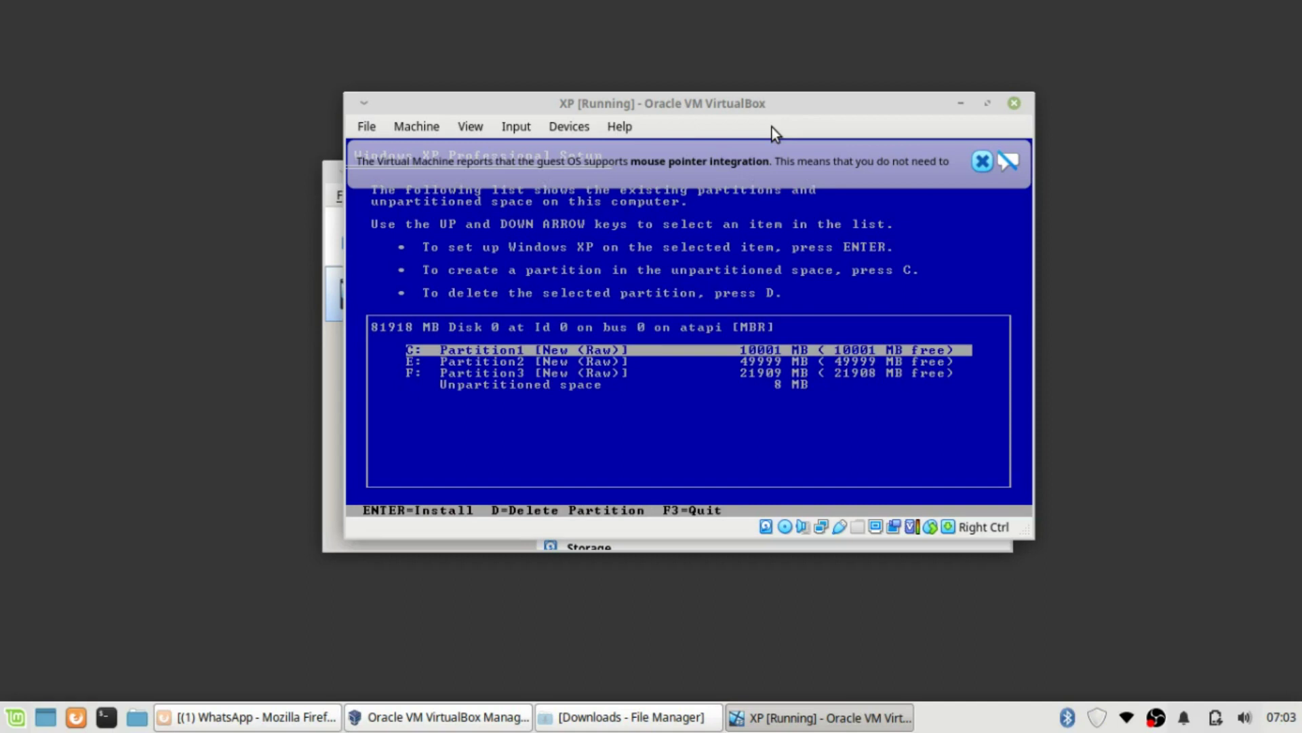
- Go through the disk's partition list, examining the three new partitions and the leftover unpartitioned space
key("Down")
key("Down")
key("Down")
key("Up")
key("Down")
key("Up")
key("Down")
key("Up")
key("Down")
key("Up")
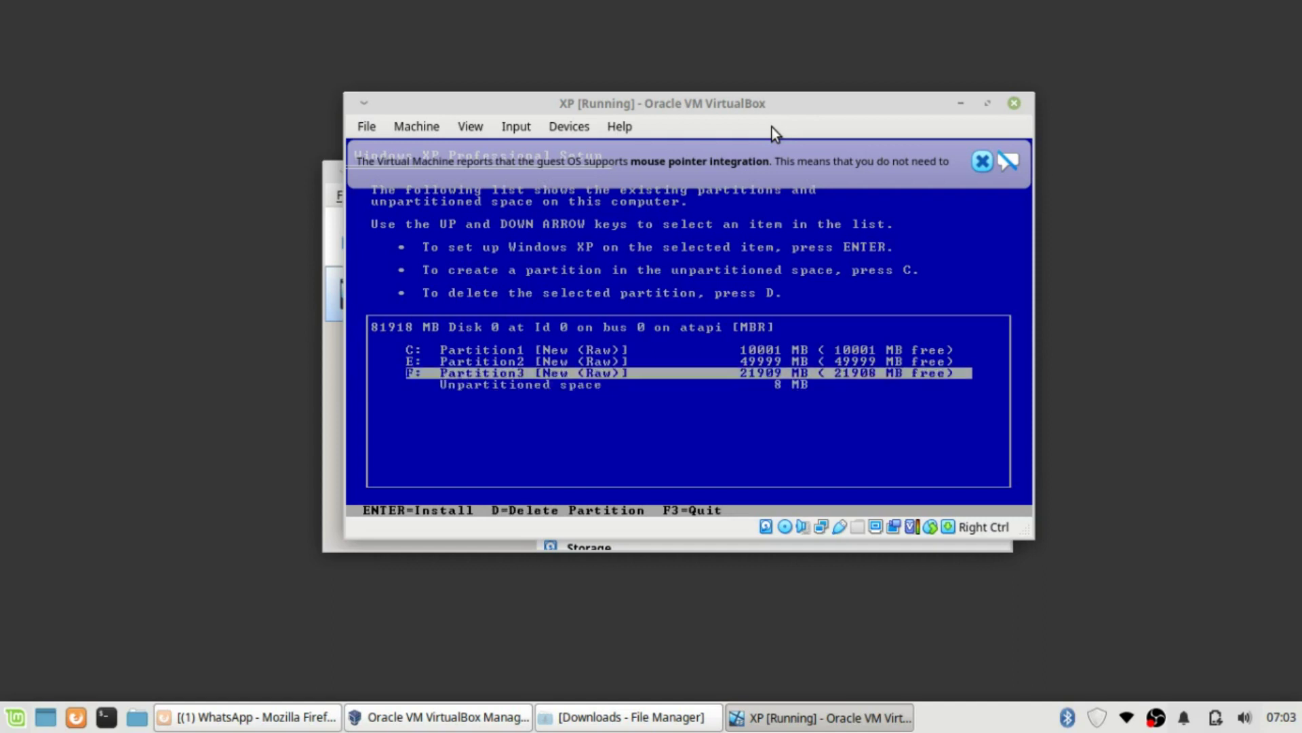
key("Down")
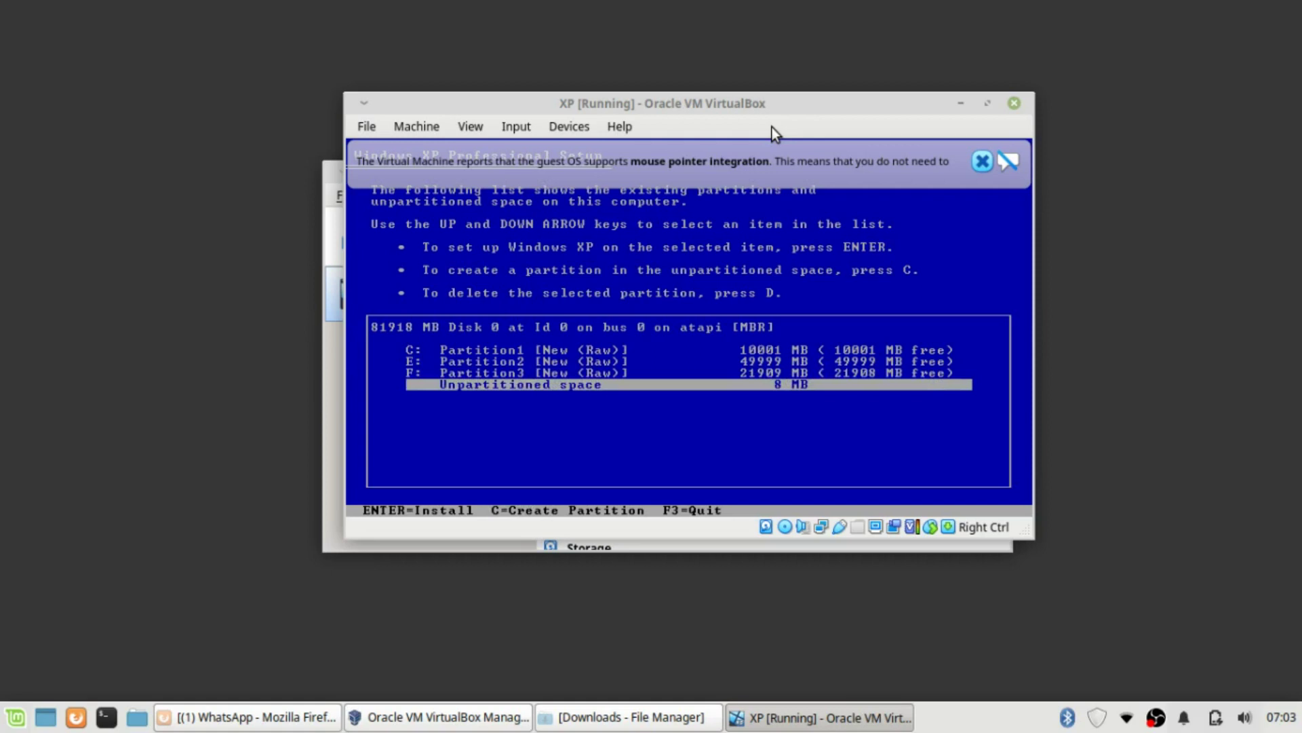
key("Up")
key("Up")
key("Up")
key("Down")
key("Down")
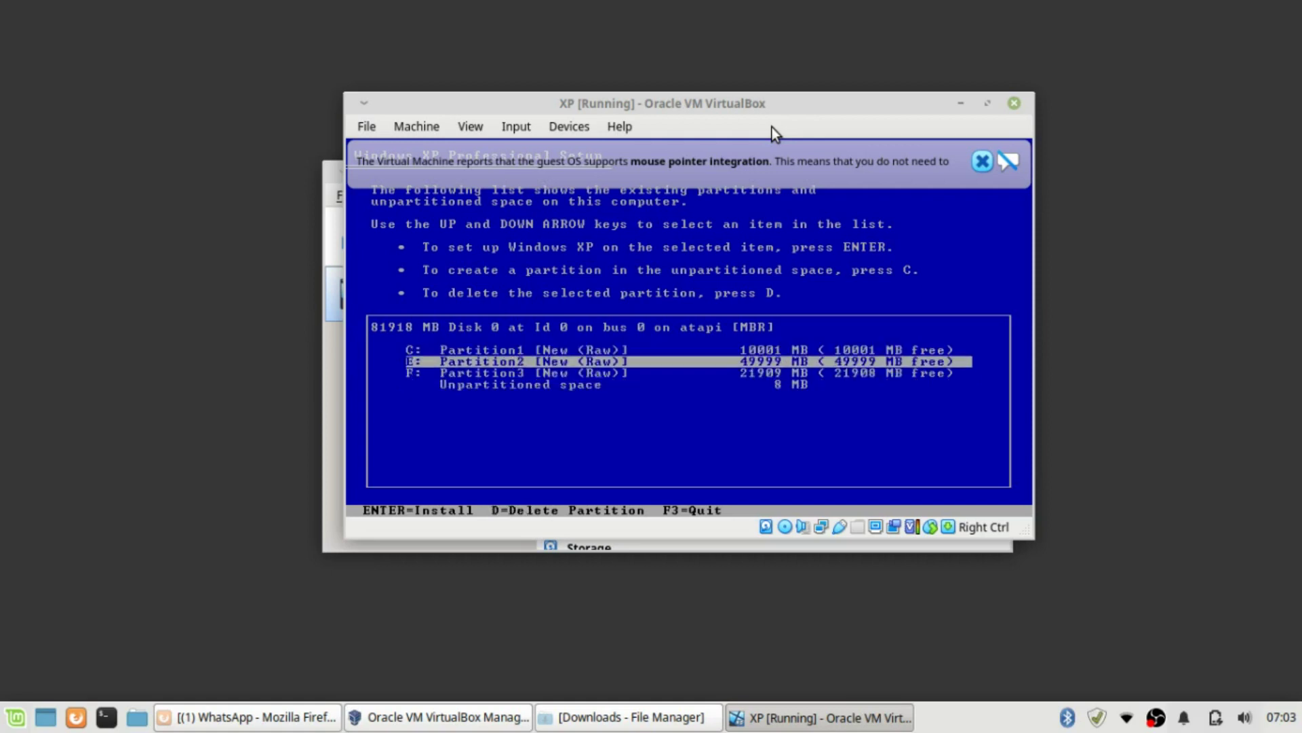
- Compare the C:, E: and F: partitions in Setup's list as possible targets for the Windows XP installation
key("Up")
key("Up")
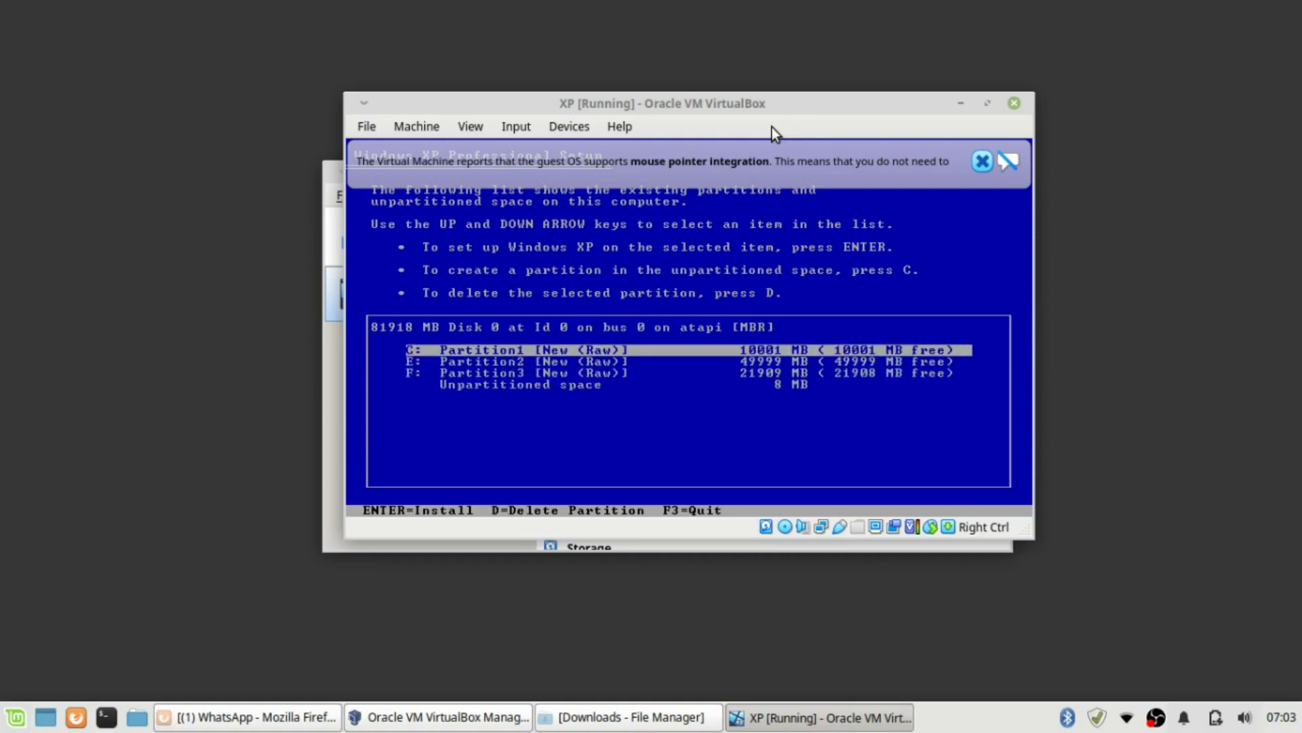
key("Down")
key("Down")
key("Up")
key("Up")
key("Down")
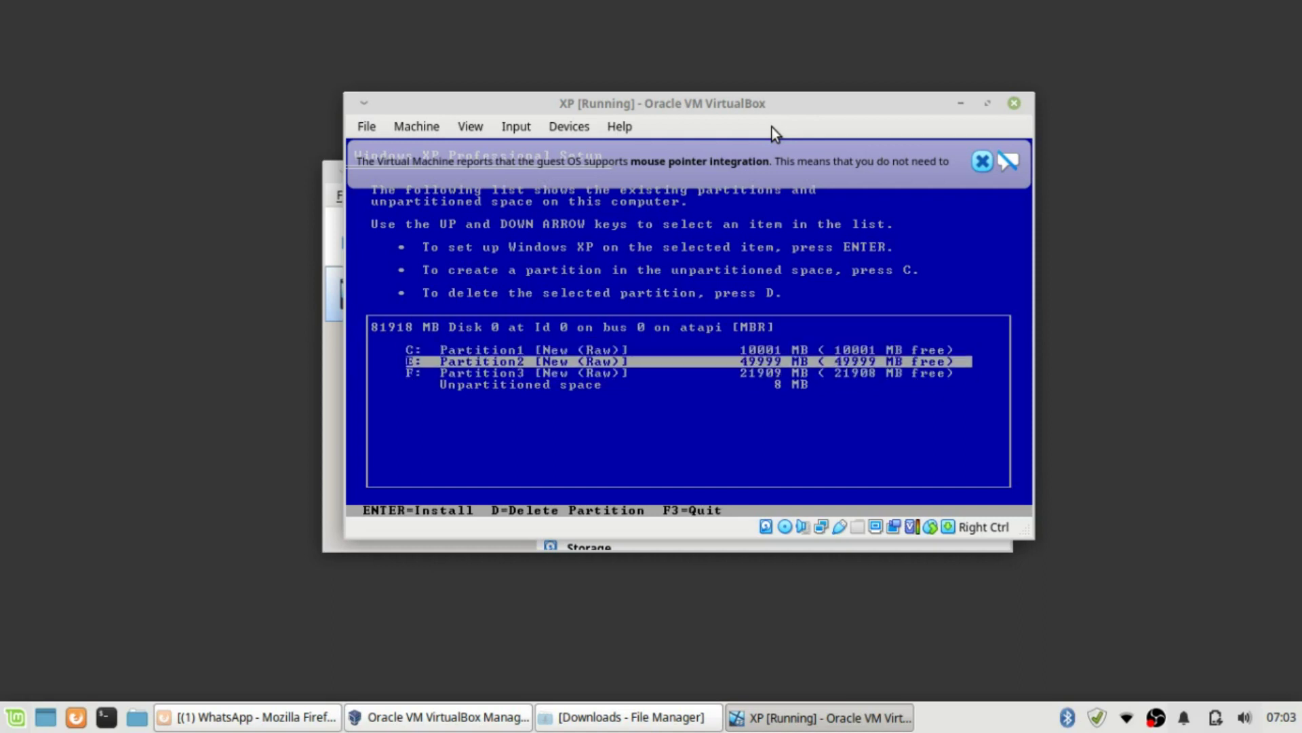
key("Down")
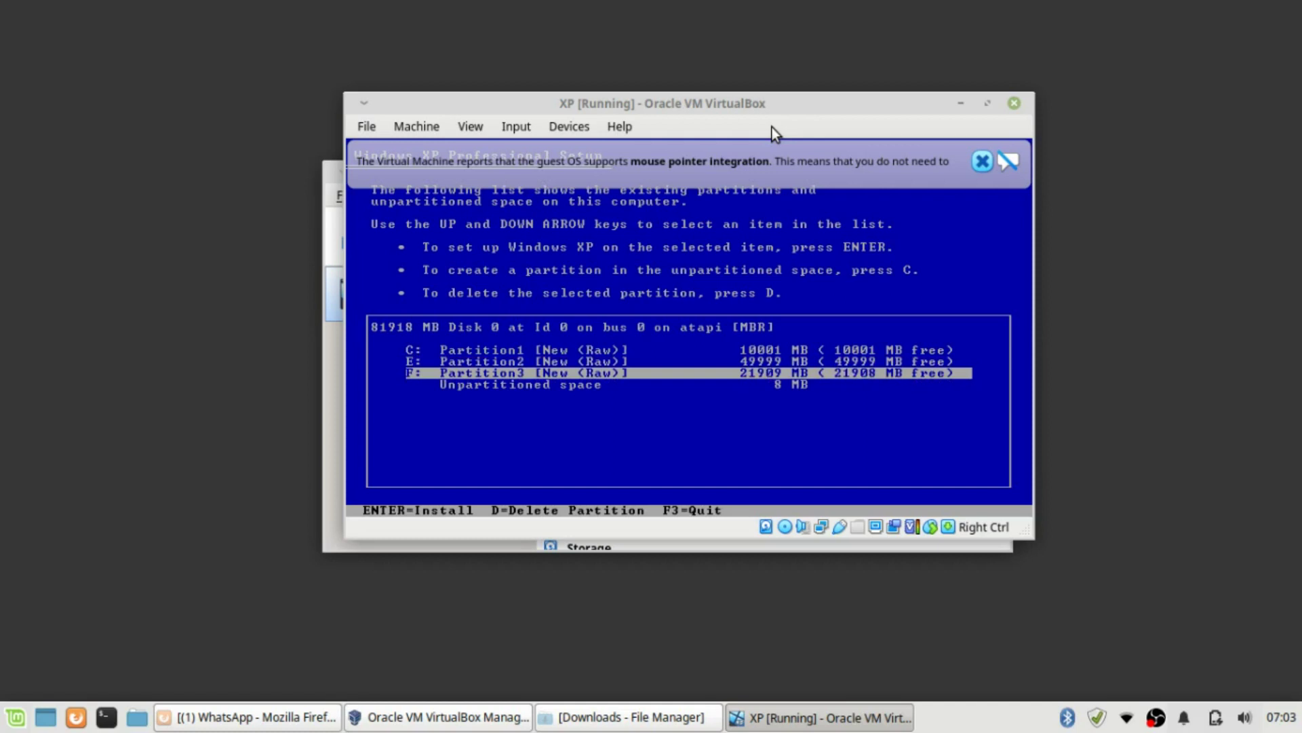
key("Up")
key("Up")
key("Down")
key("Down")
- Choose the first partition (C:) as the installation target for Windows XP, dismissing the mouse pointer integration notice
key("Up")
key("Up")
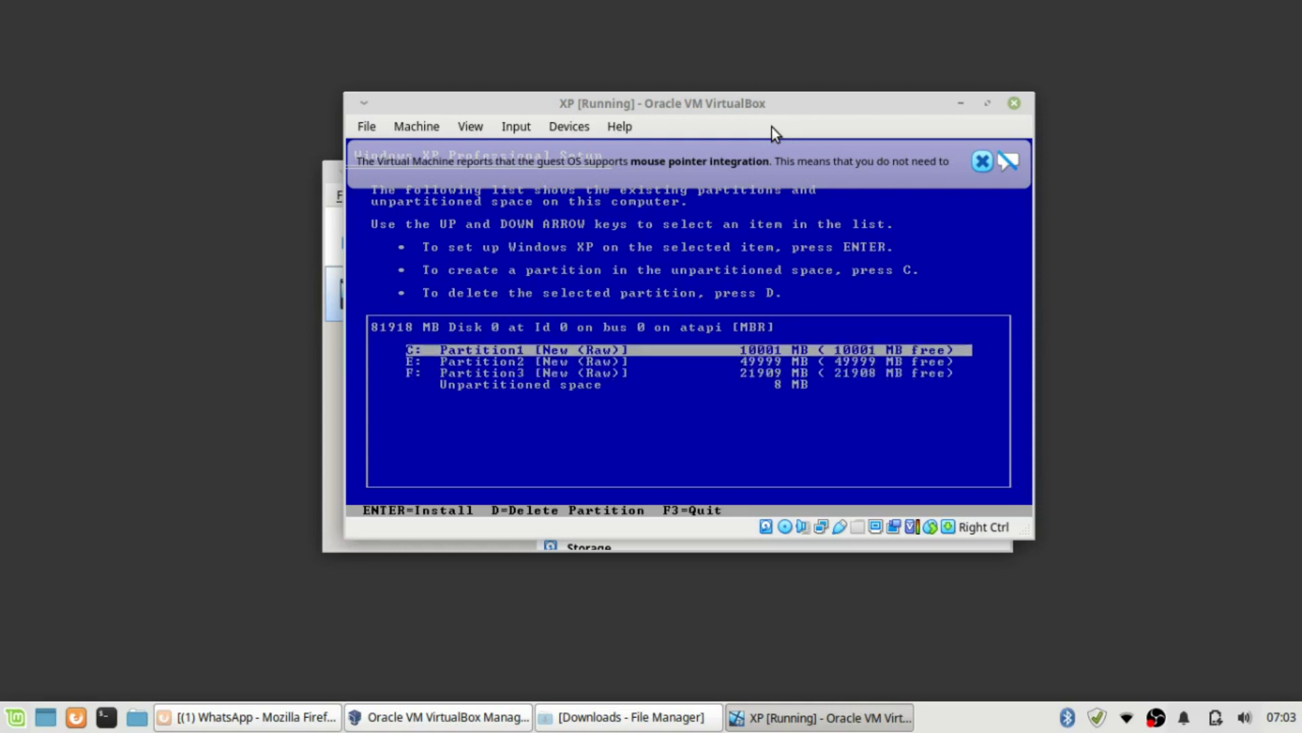
left_click(982, 161)
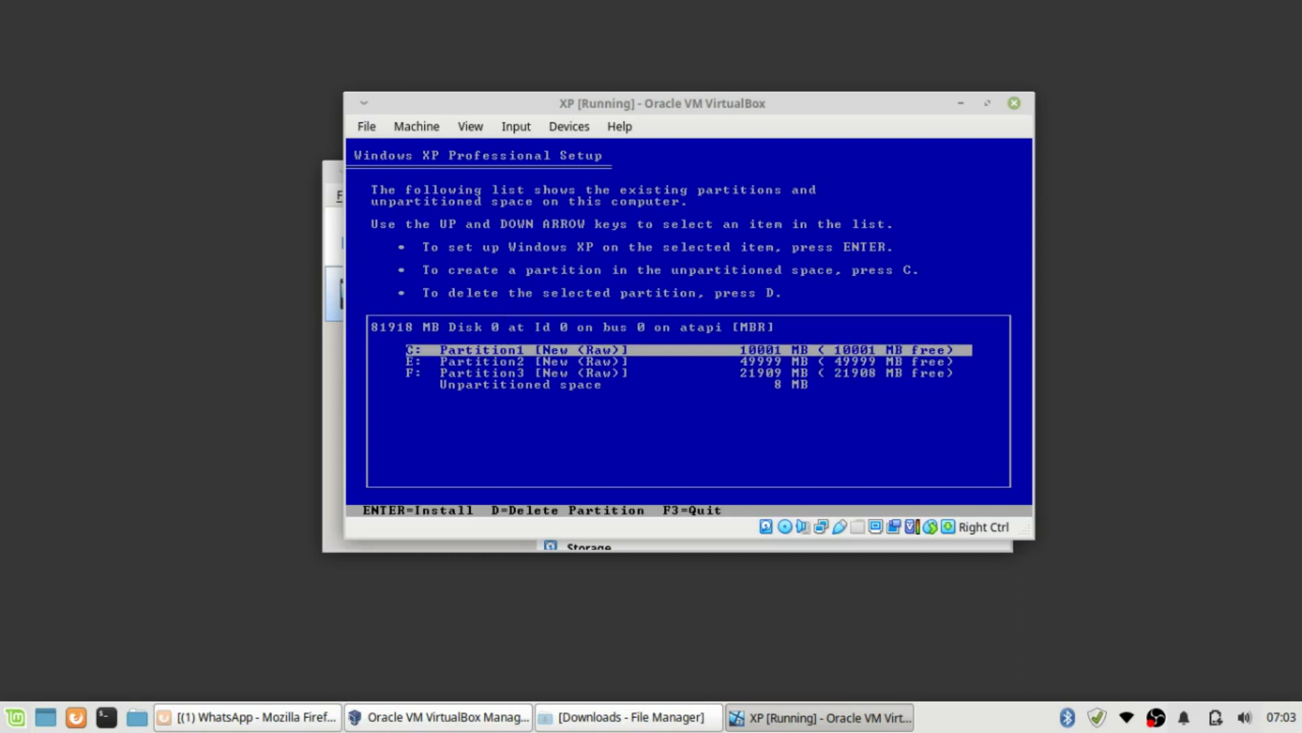
key("Return")
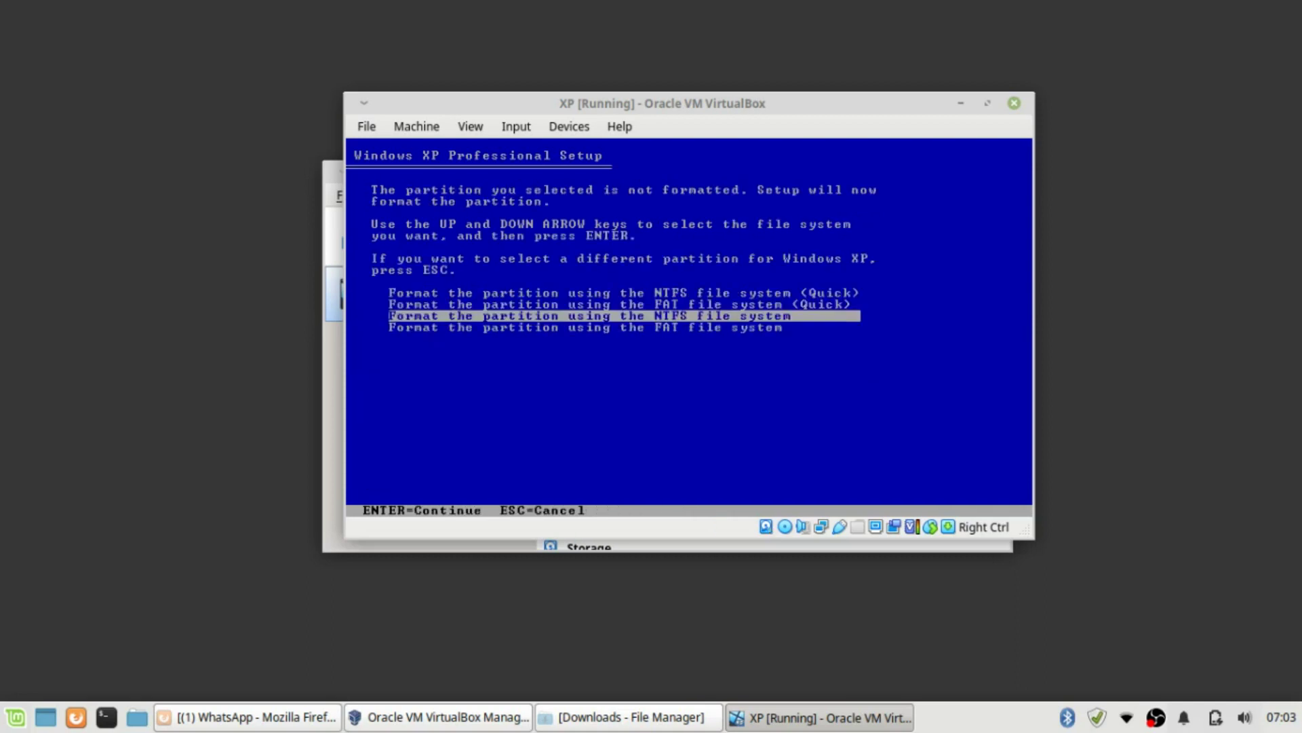
- Examine the quick and full NTFS and FAT formatting options offered for the selected partition
key("Down")
key("Up")
key("Down")
key("Up")
key("Down")
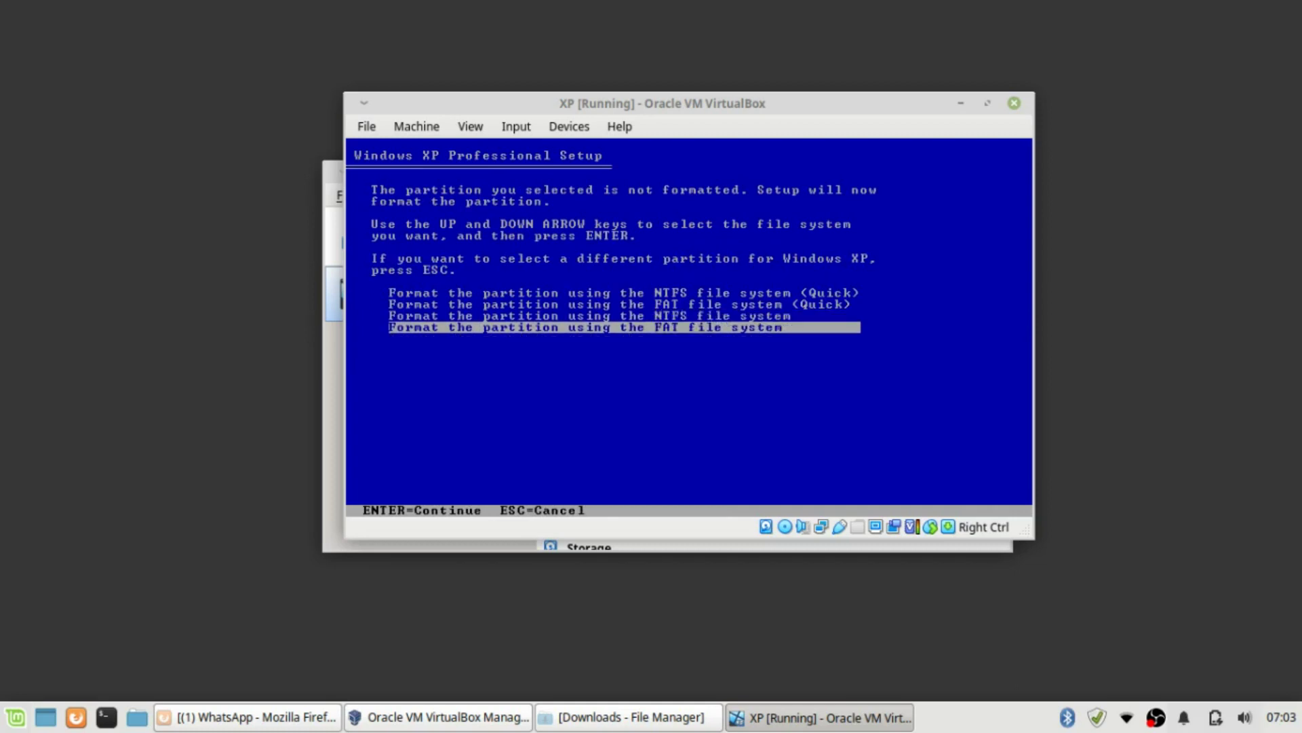
key("Up")
key("Up")
key("Up")
key("Down")
key("Down")
key("Down")
key("Up")
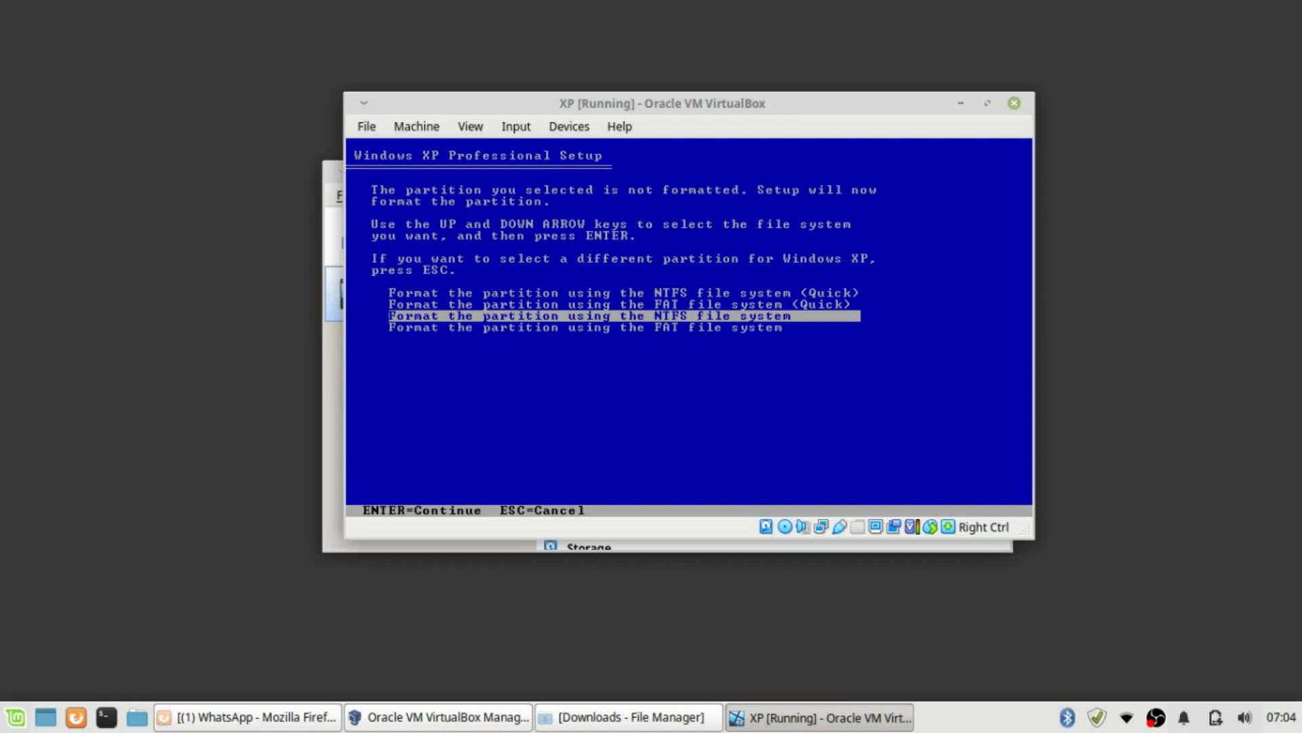
key("Down")
key("Up")
key("Down")
key("Up")
key("Down")
key("Up")
key("Down")
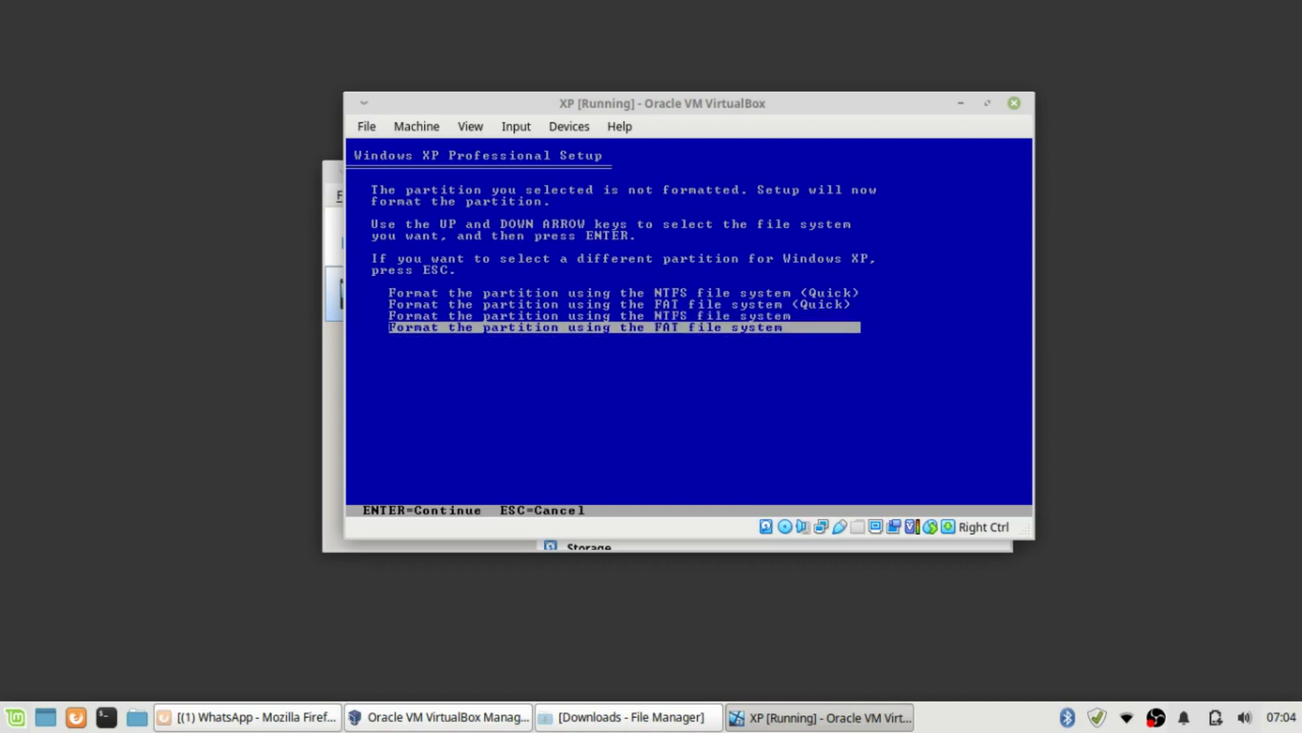
key("Up")
key("Up")
key("Up")
key("Down")
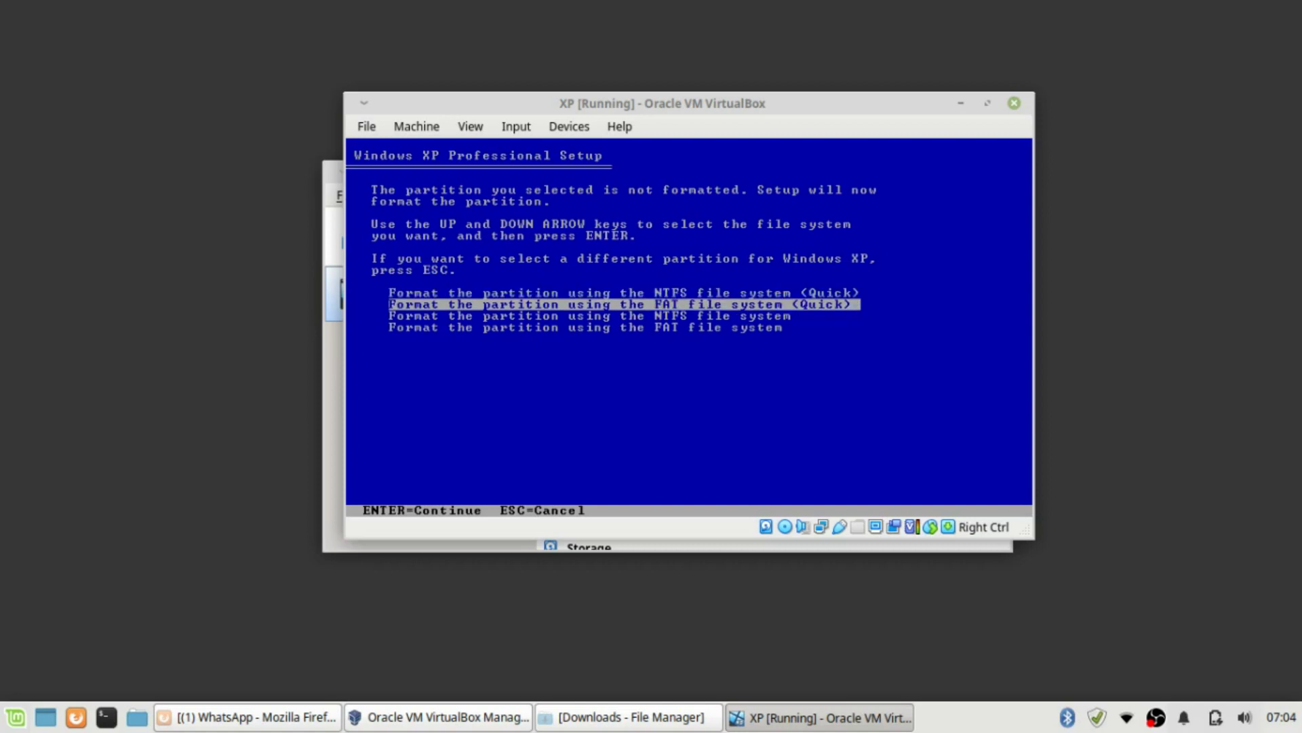
key("Up")
key("Down")
key("Up")
key("Down")
- Format the selected partition using the full (not Quick) NTFS file system option
key("Down")
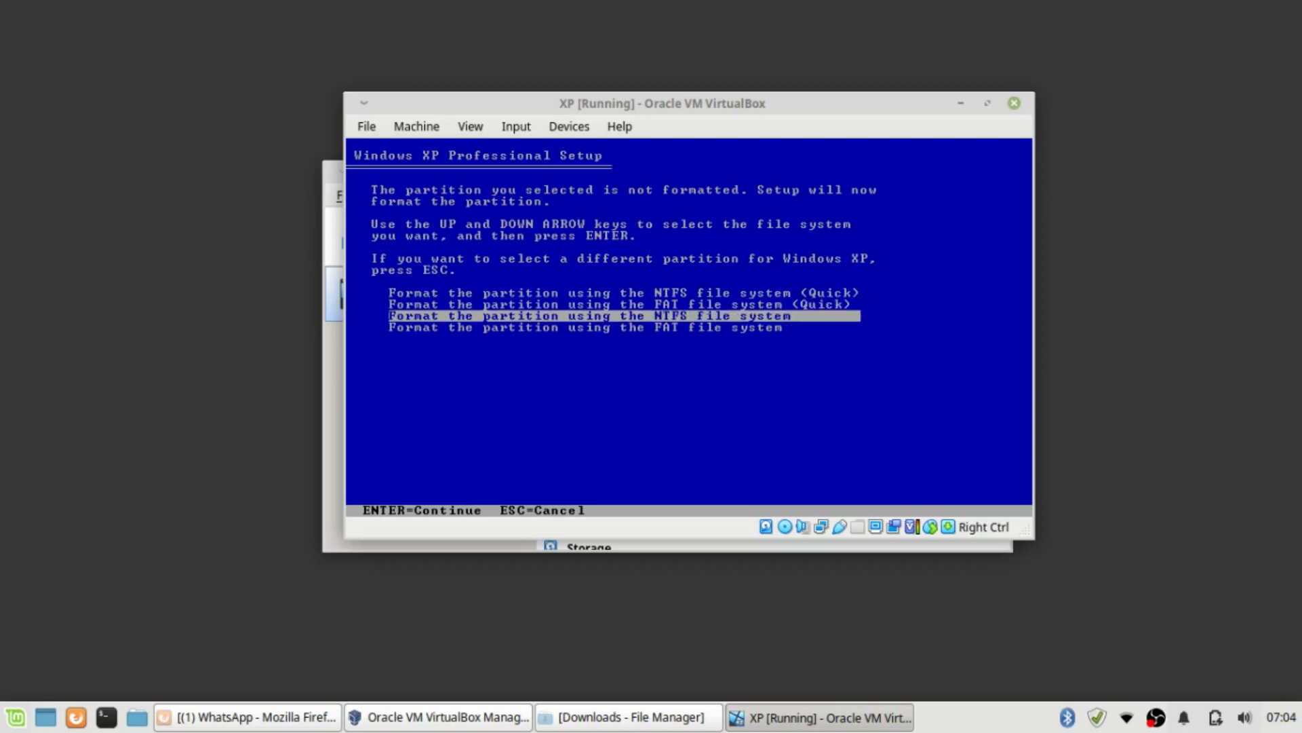
key("Down")
key("Up")
key("Return")
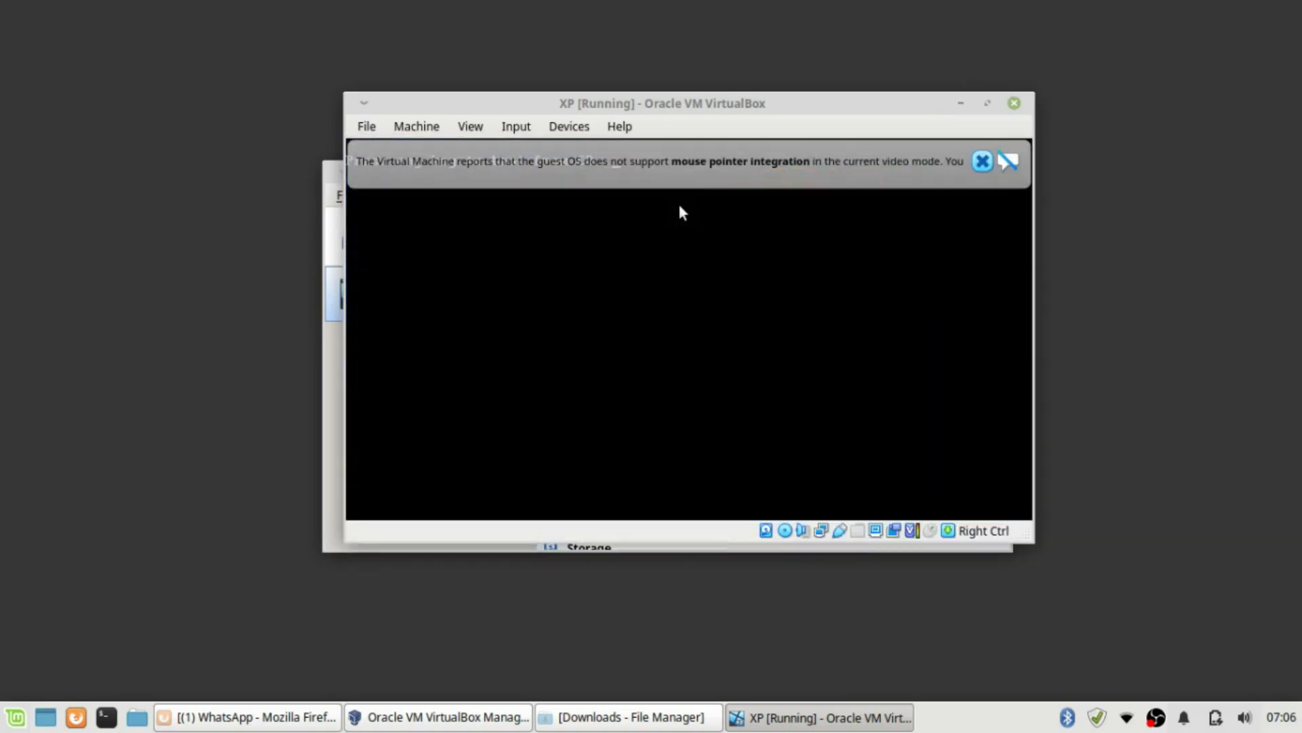
- Dismiss the mouse pointer integration notices covering the virtual machine's display during the restart into graphical Setup
left_click(983, 162)
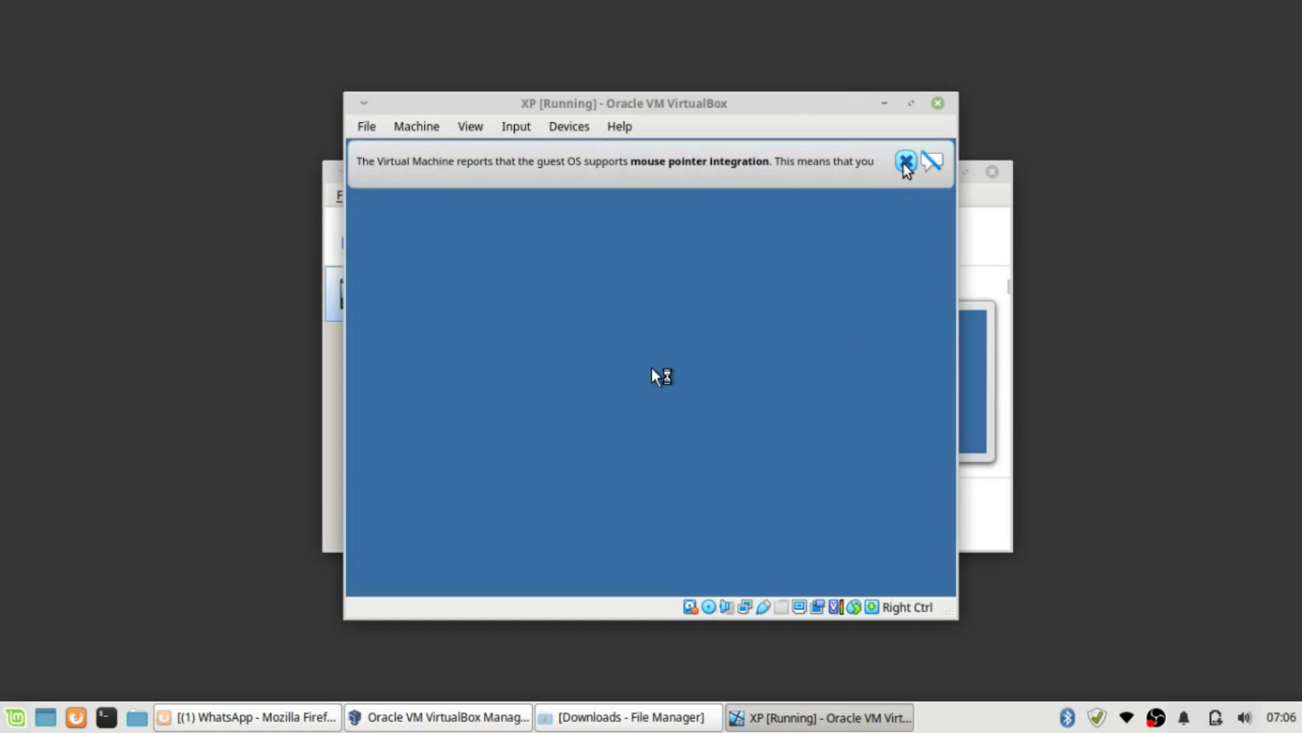
left_click(905, 161)
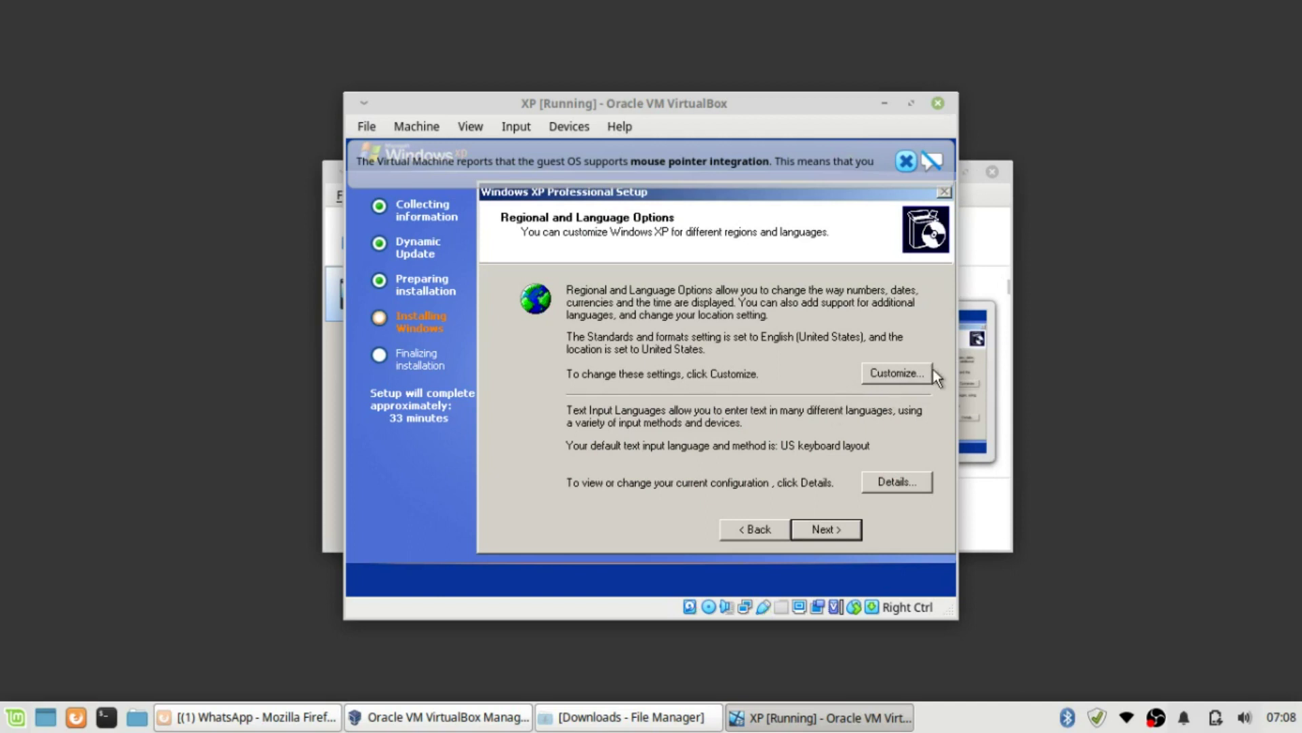
- Customize the regional options by setting the location to Indonesia and apply the change
left_click(896, 373)
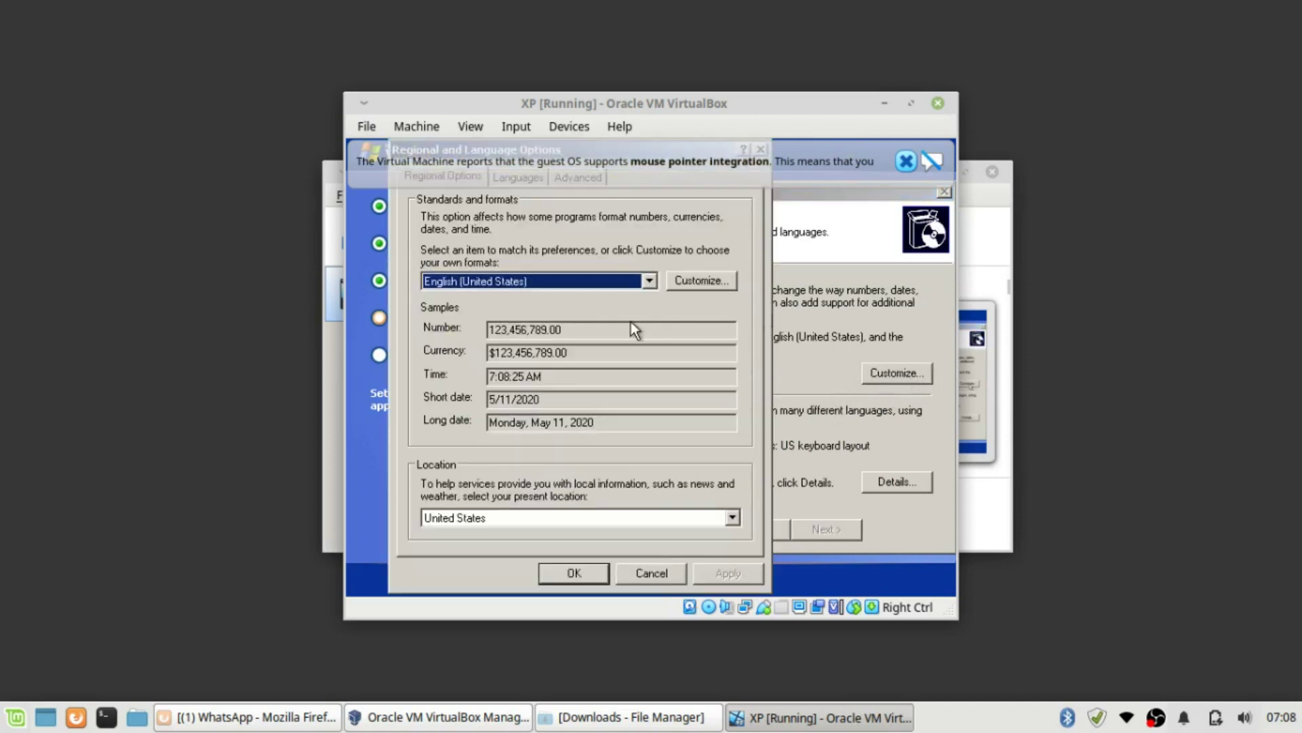
left_click(732, 517)
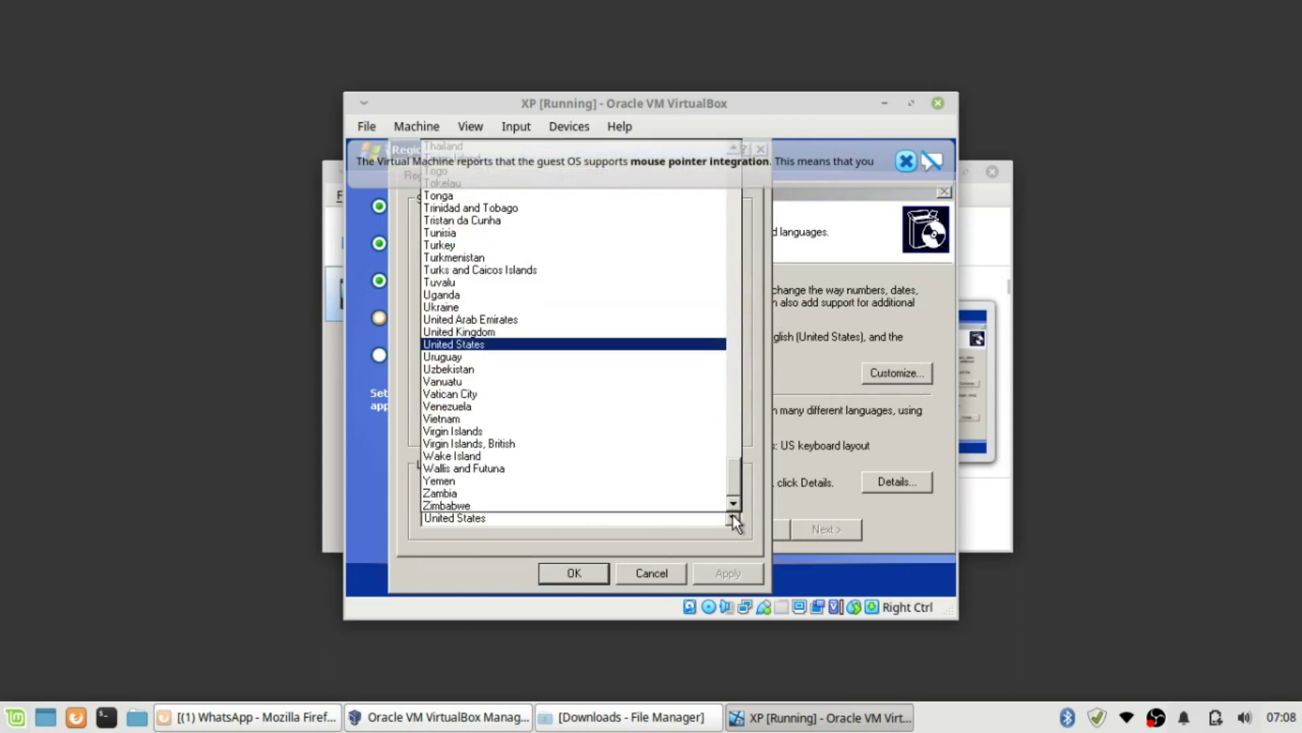
key("i")
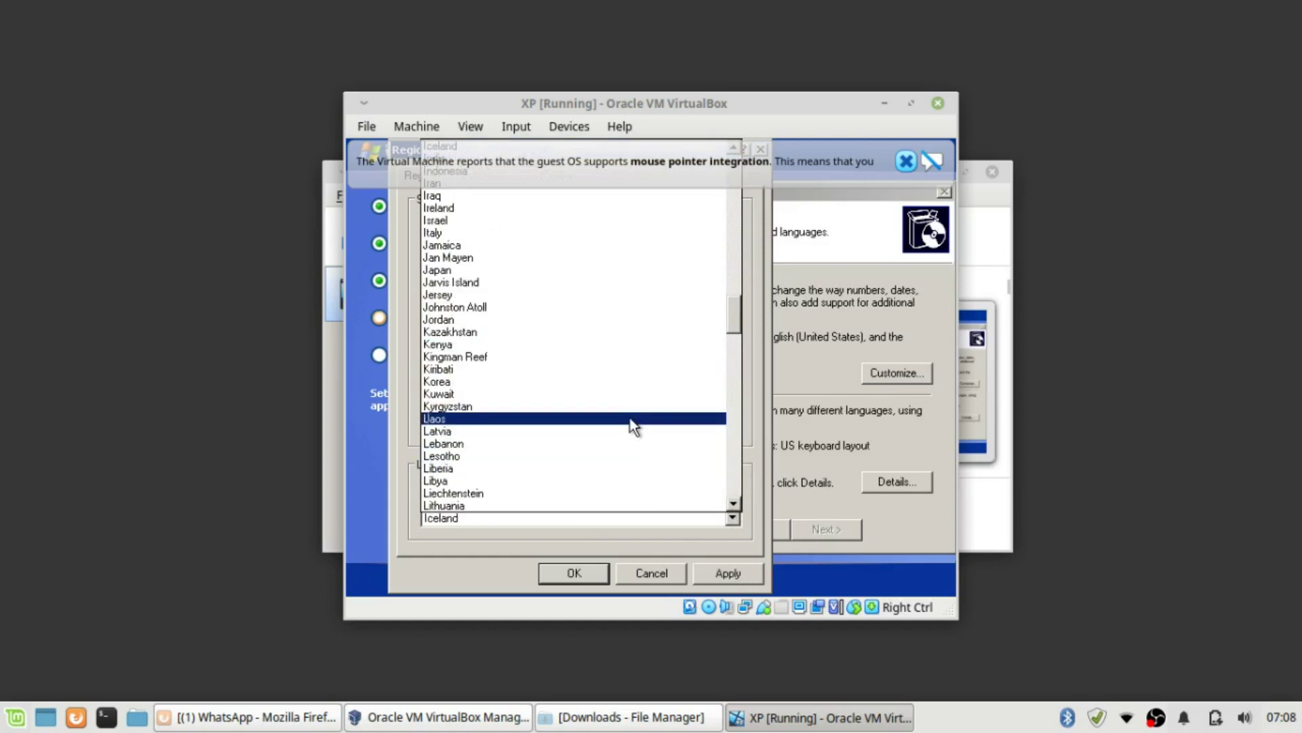
scroll(625, 404, "down", 5)
scroll(626, 404, "down", 8)
scroll(622, 408, "up", 14)
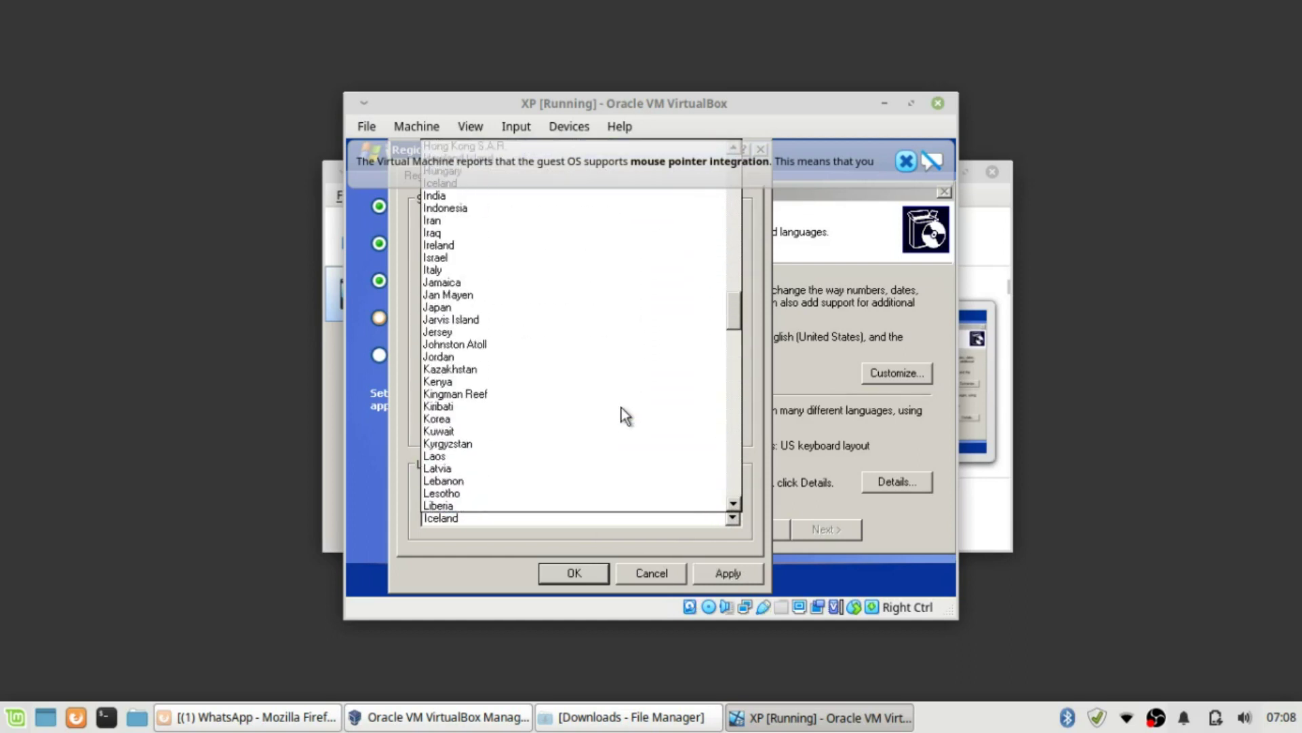
scroll(620, 406, "up", 1)
left_click(572, 246)
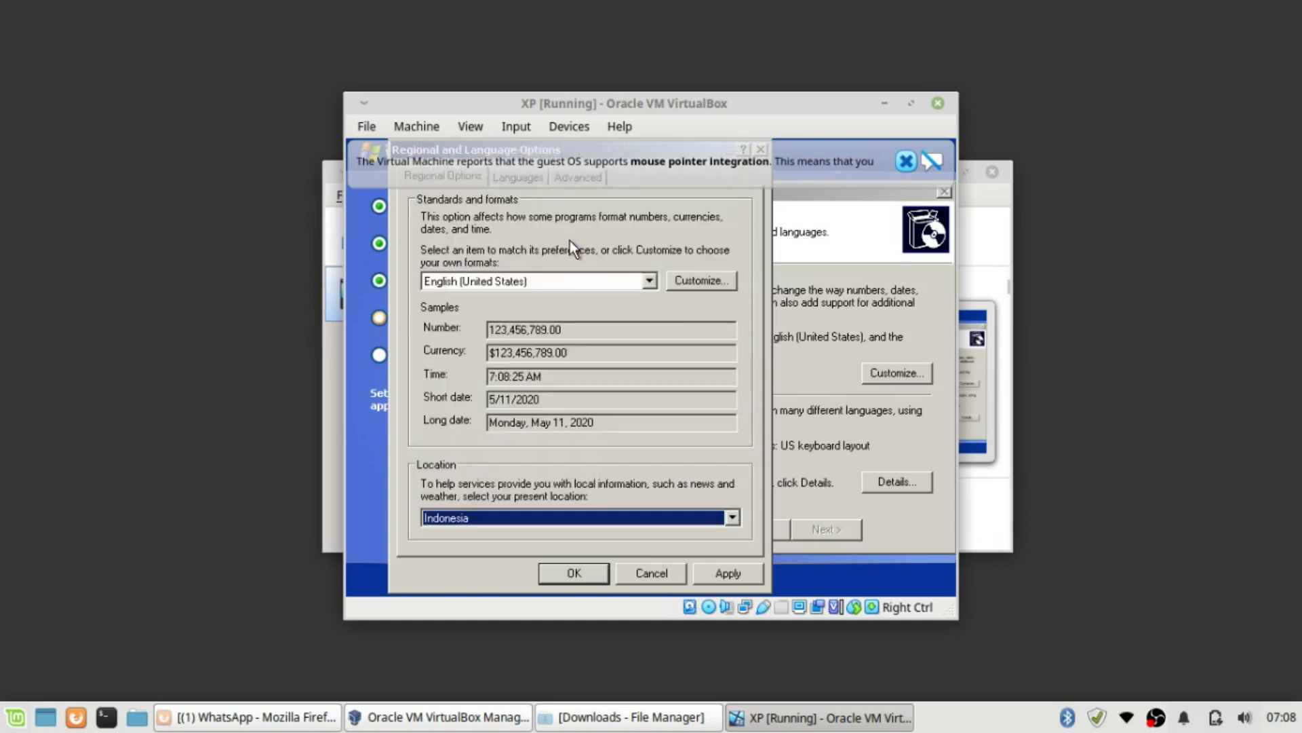
left_click(713, 575)
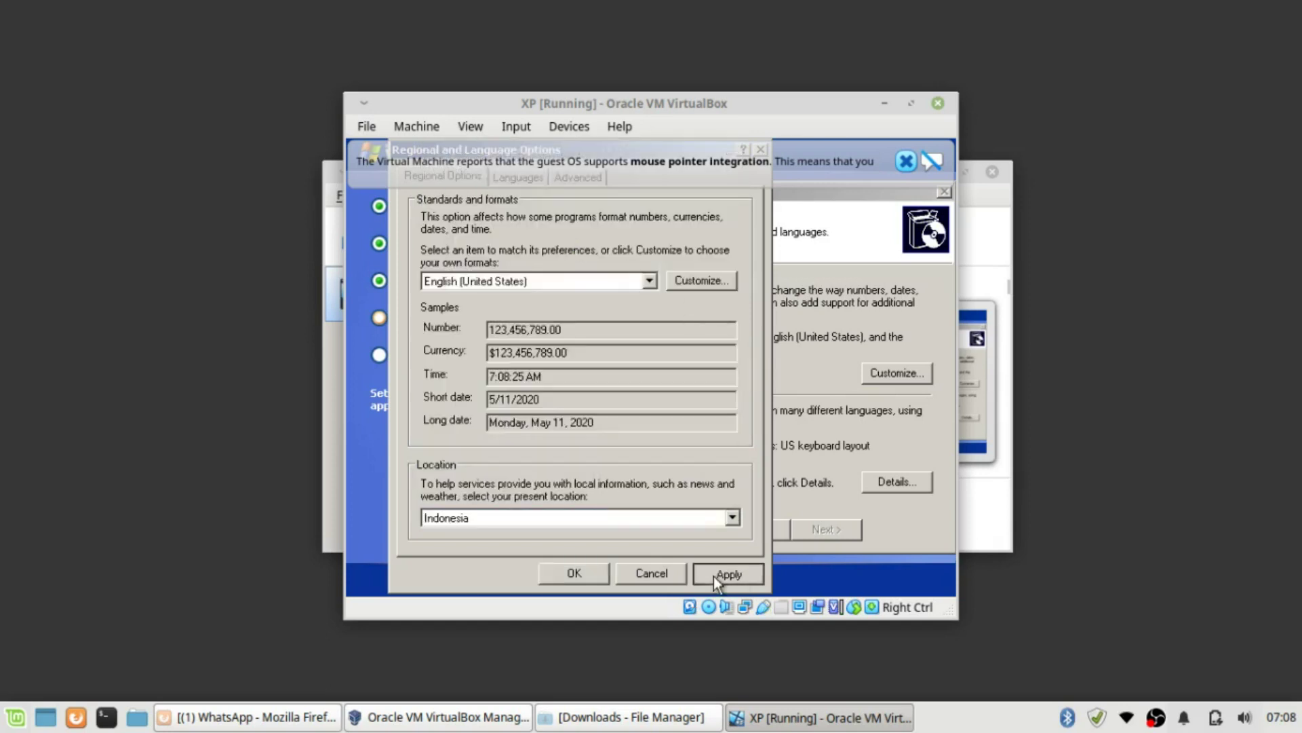
left_click(573, 574)
- Keep English (United States) - US as the default input language and accept the regional and language options
left_click(884, 490)
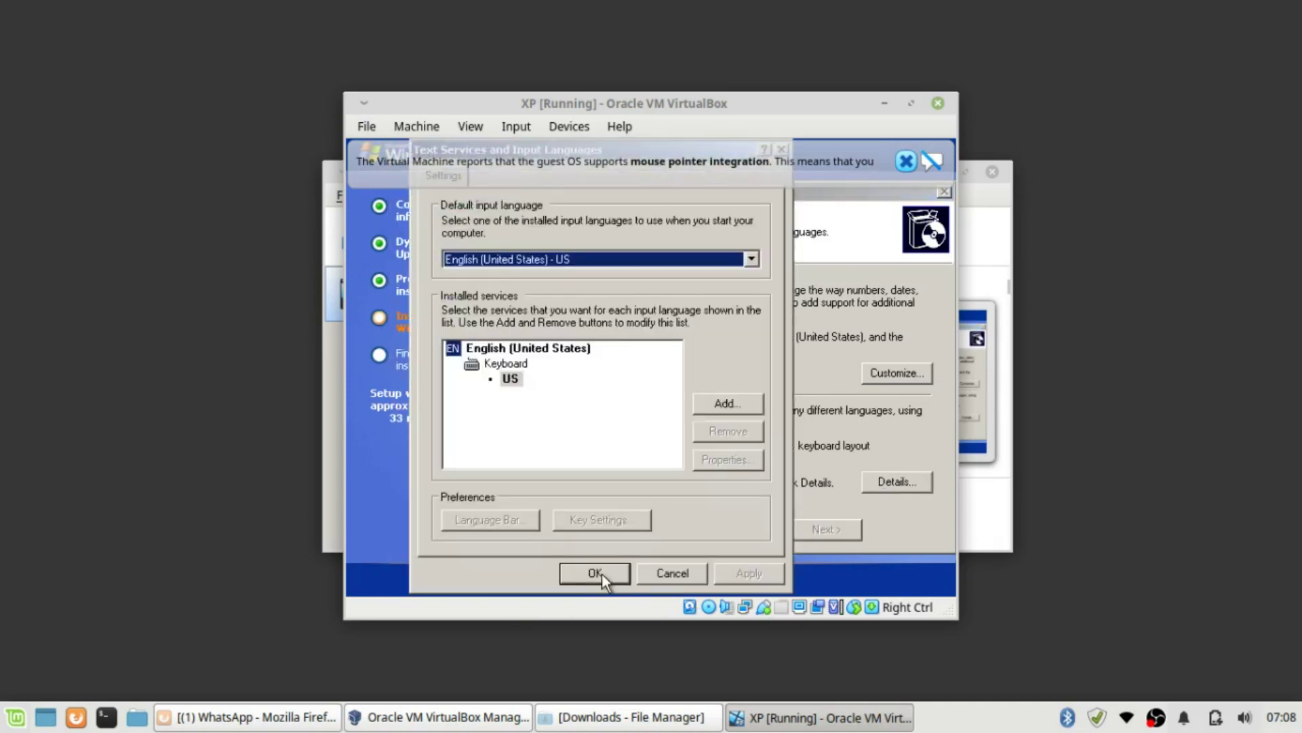
left_click(601, 573)
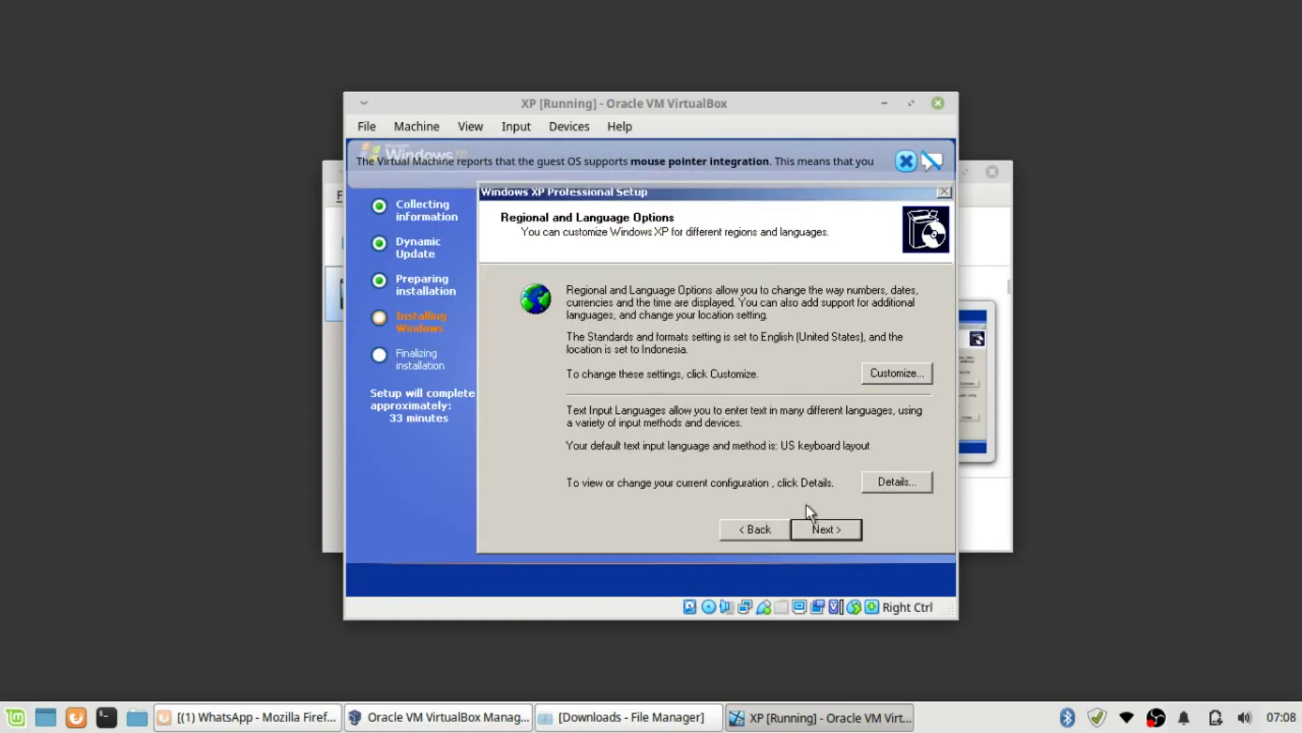
left_click(829, 533)
- Personalize the software with the user's name and the organization PNC
type("Abdul")
key("Tab")
type("PNC")
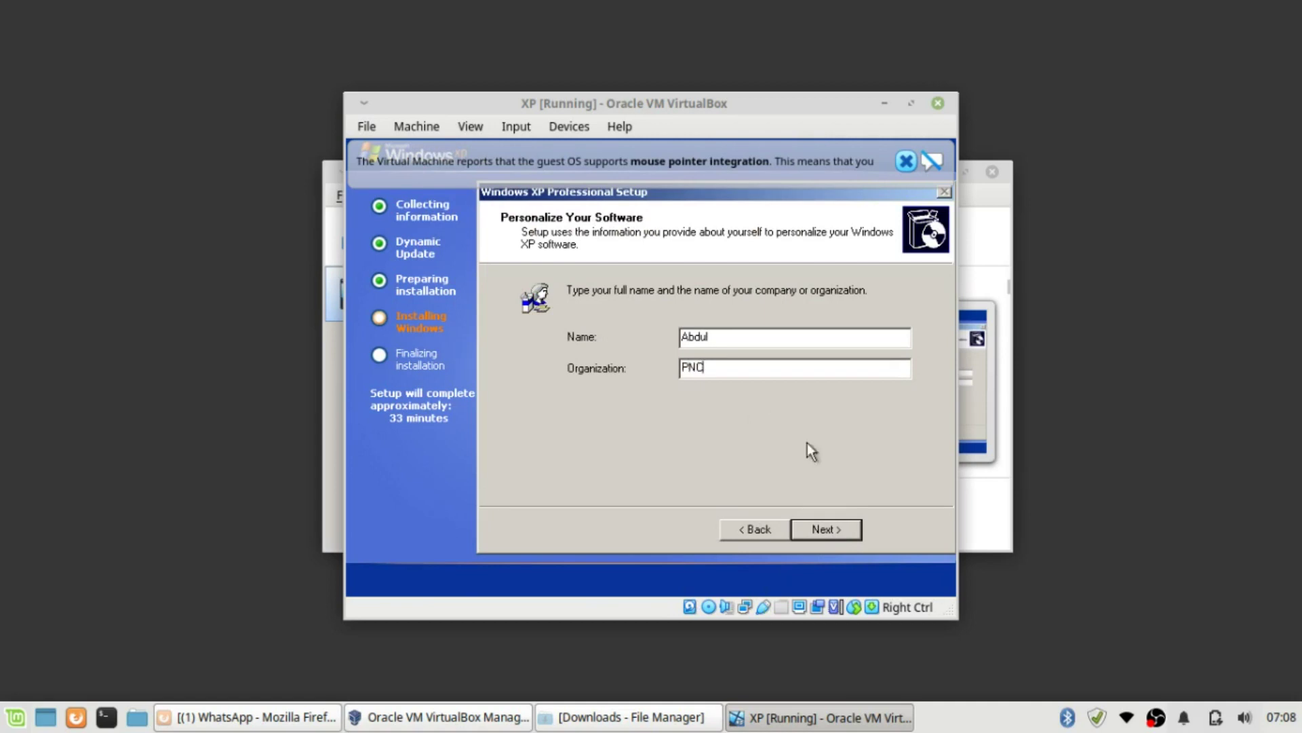
left_click(831, 532)
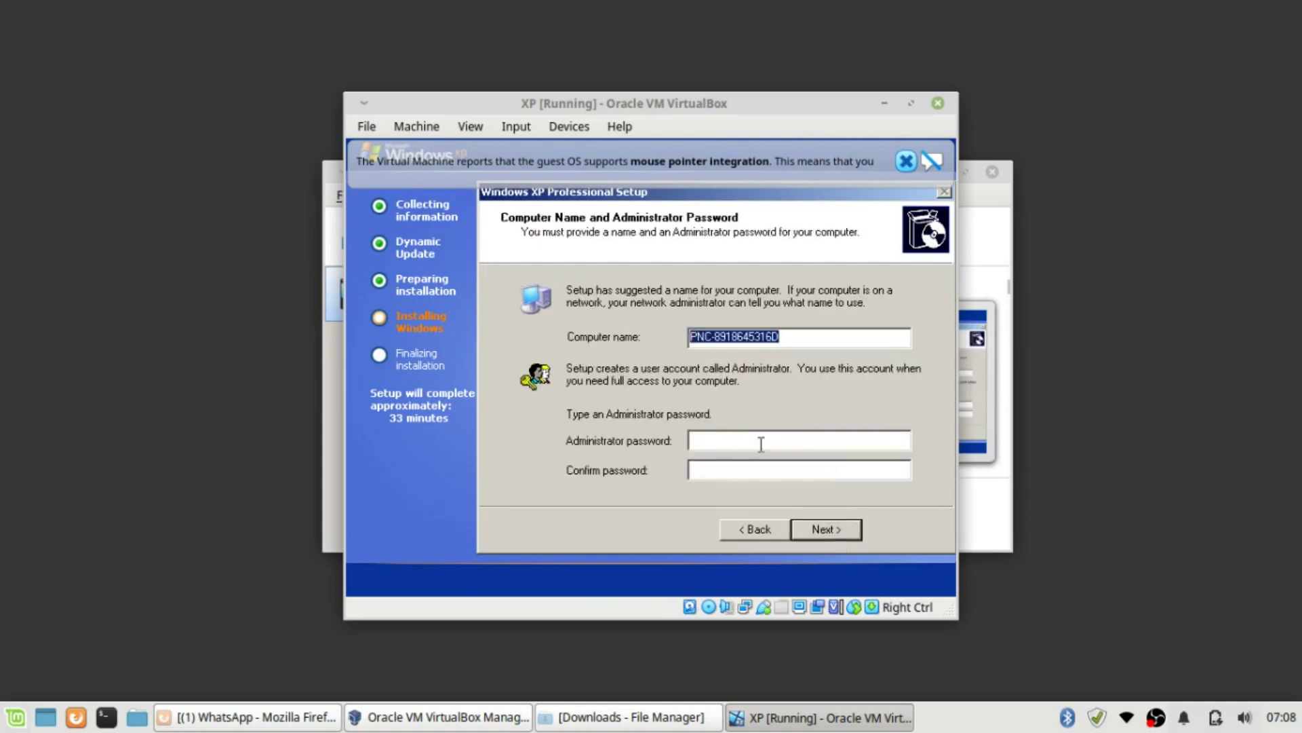
- Replace the suggested computer name with the user's first name in capitals followed by "-PNC"
left_click(810, 338)
key("BackSpace")
key("BackSpace")
key("BackSpace")
key("BackSpace")
key("BackSpace")
key("BackSpace")
key("BackSpace")
key("BackSpace")
key("BackSpace")
key("BackSpace")
key("BackSpace")
key("BackSpace")
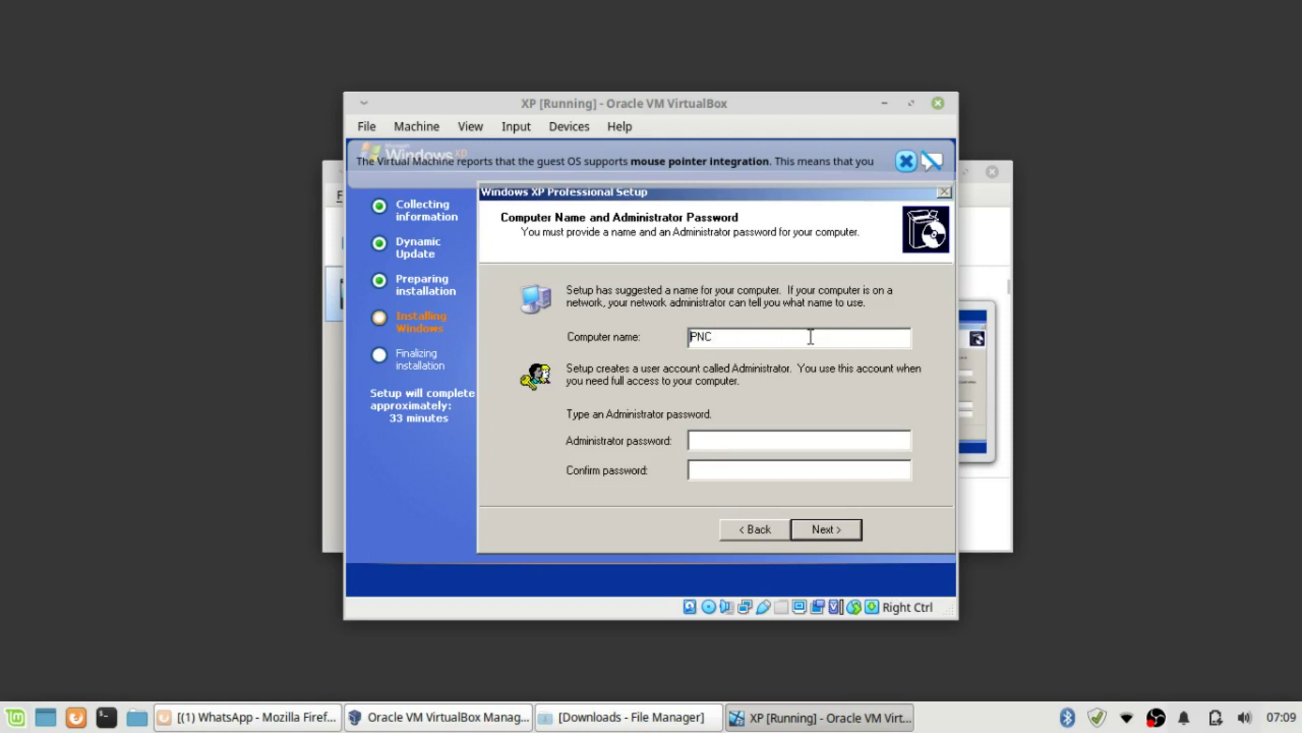
key("Home")
type("ABDUL-")
- Enter and confirm the Administrator password, and continue to the date and time settings
left_click(824, 439)
type("••••••••••••••••••")
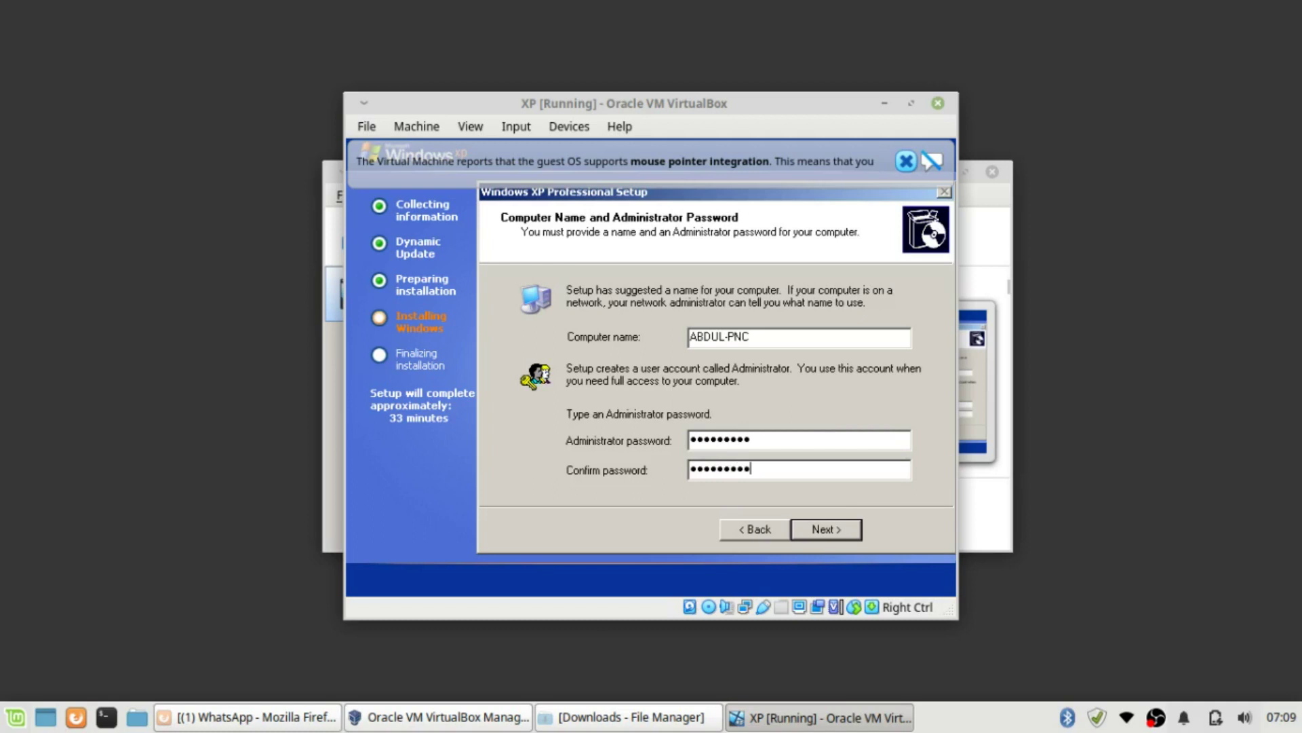
left_click(827, 529)
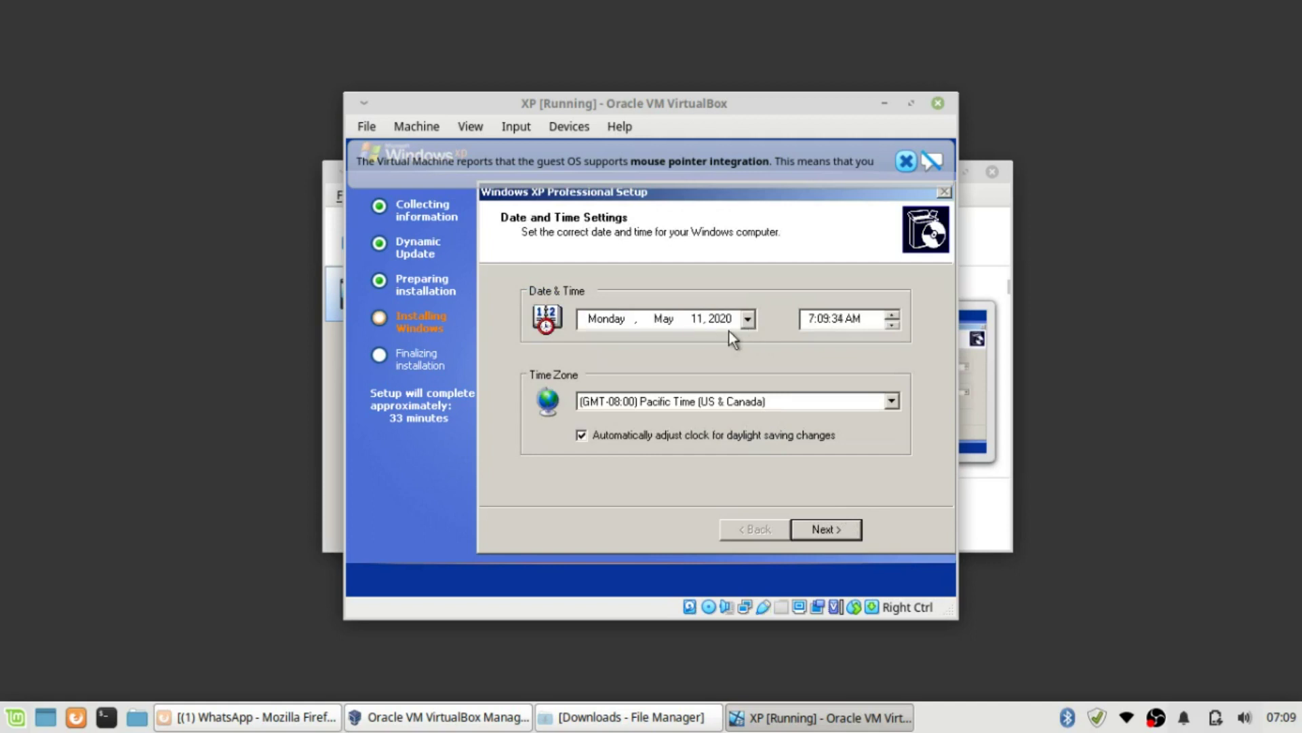
- Set the time zone to (GMT+07:00) Bangkok, Hanoi, Jakarta and accept the date and time settings
left_click(862, 406)
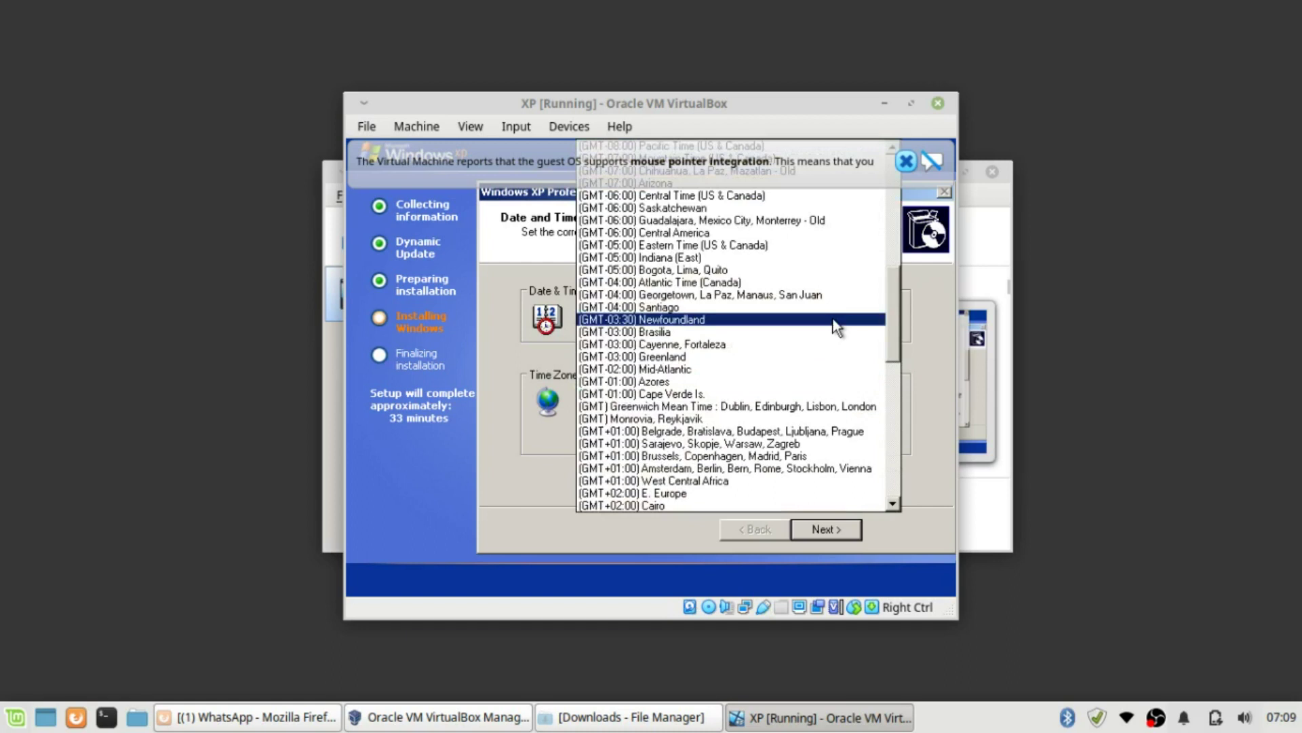
scroll(837, 349, "down", 2)
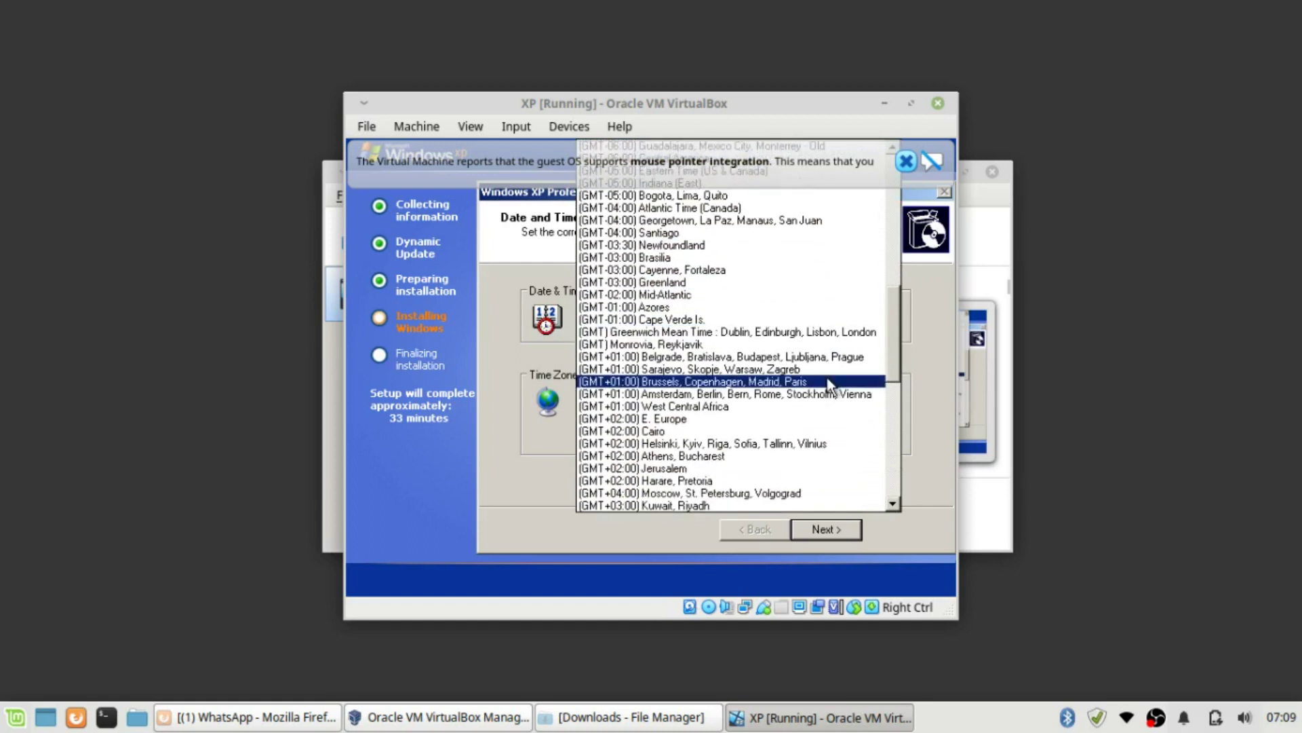
scroll(828, 384, "down", 7)
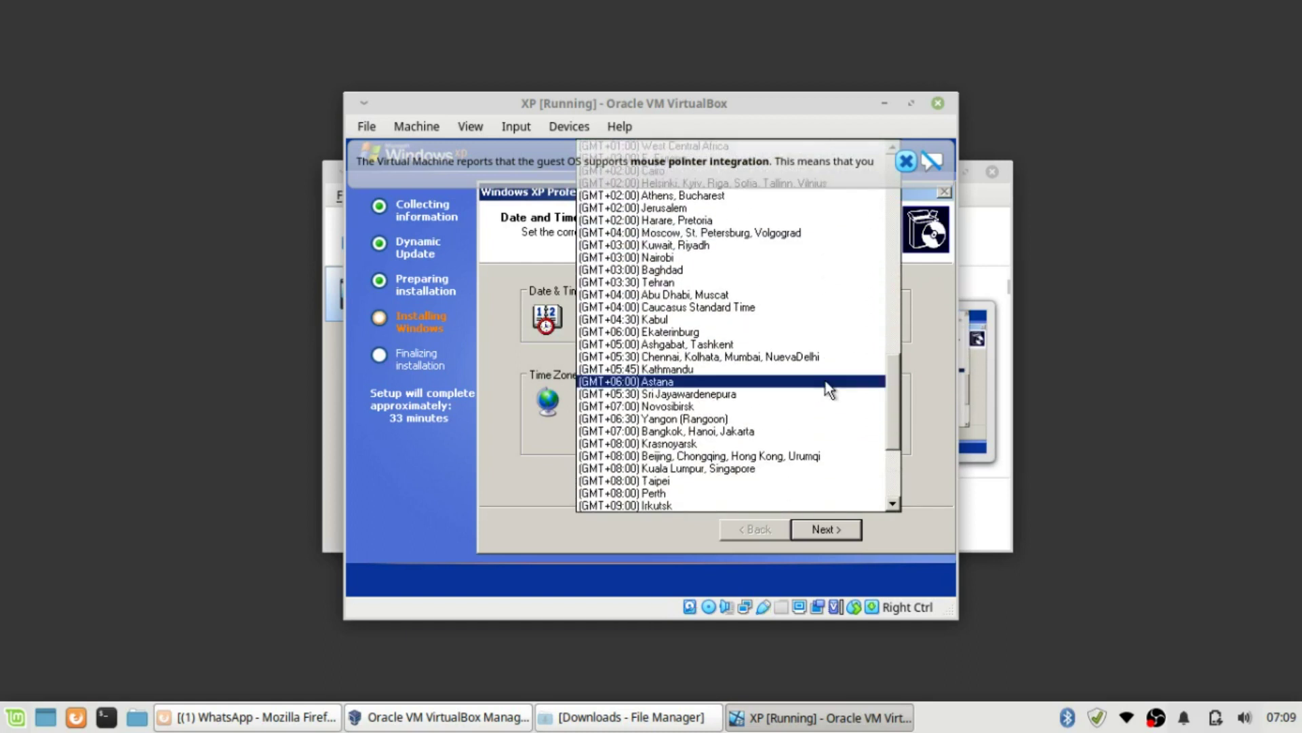
left_click(799, 433)
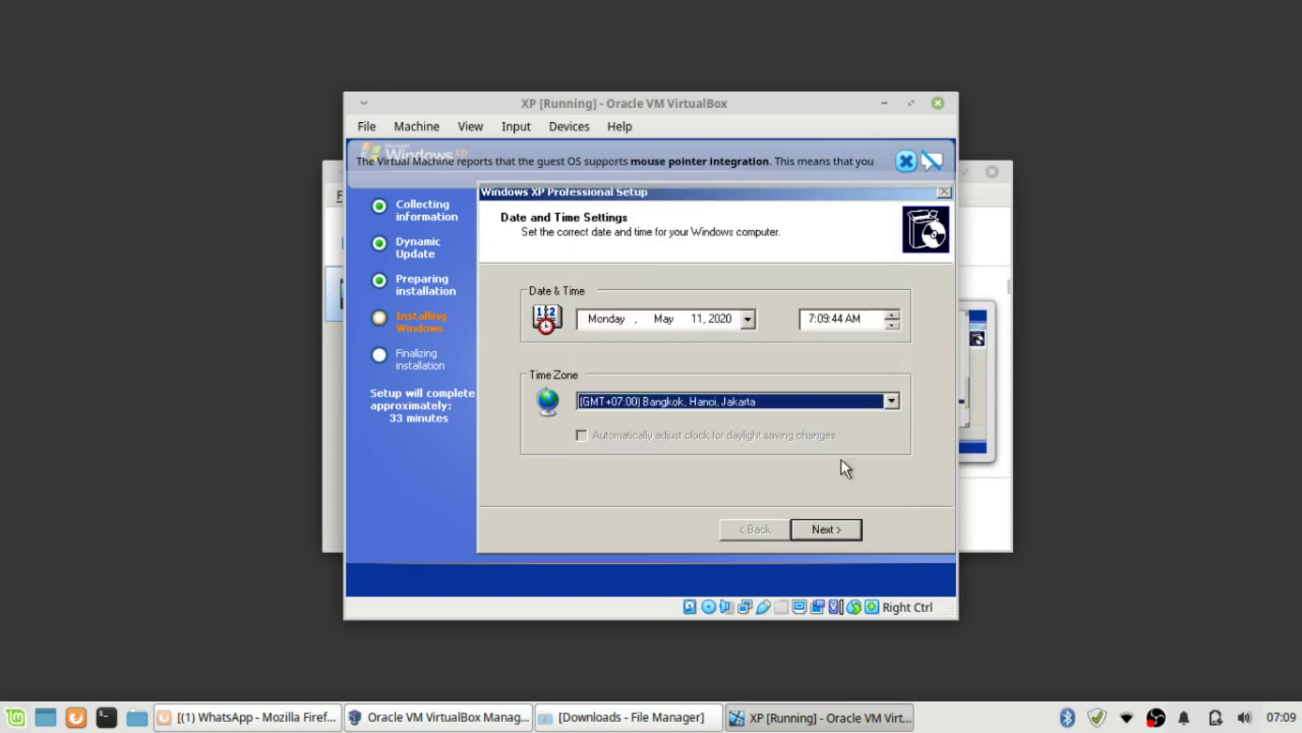
left_click(838, 526)
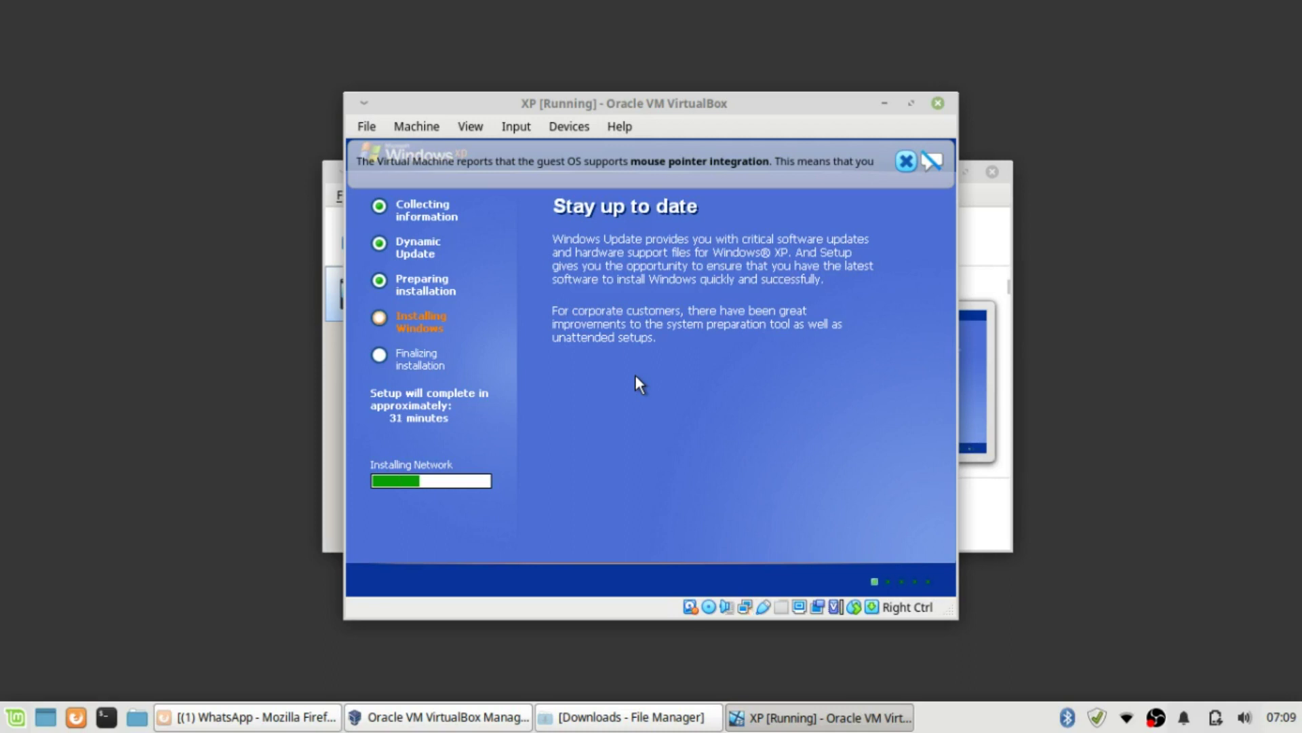
- Dismiss the mouse pointer integration notice and make the computer a member of the workgroup PNC, without a domain
left_click(907, 163)
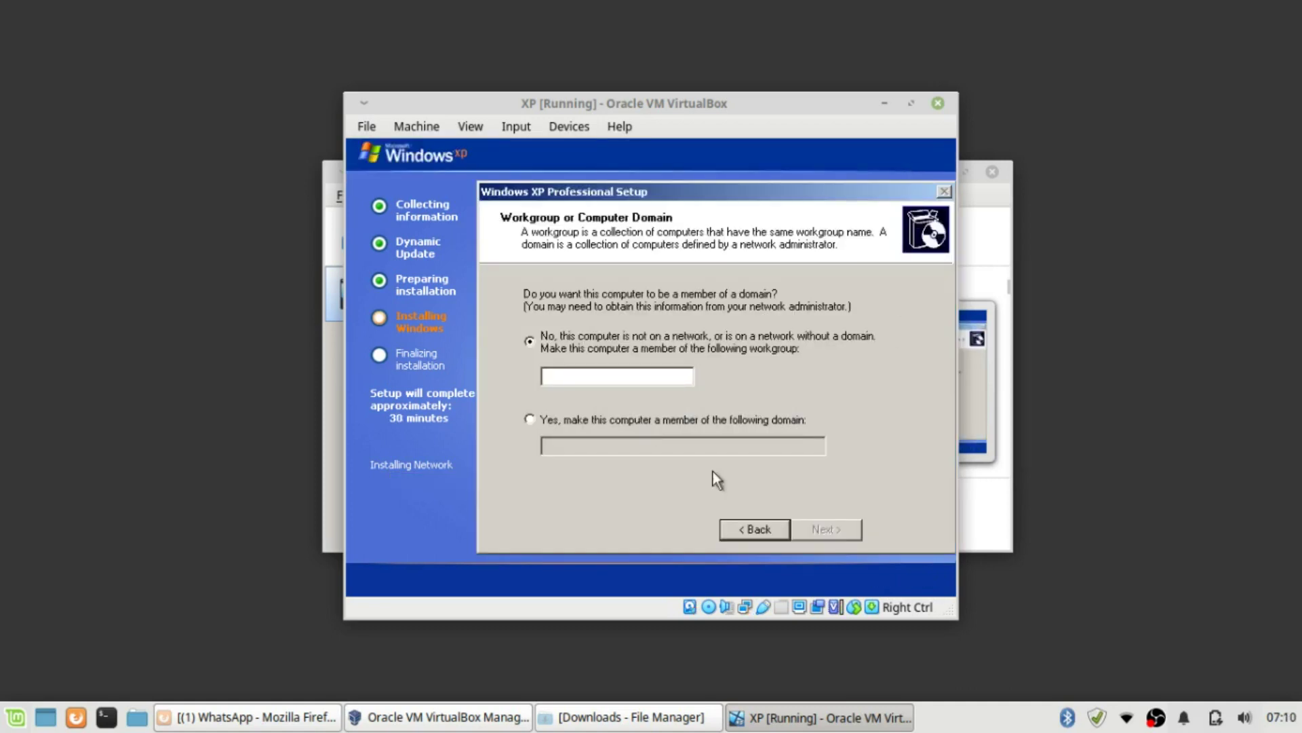
left_click(629, 376)
type("PNC")
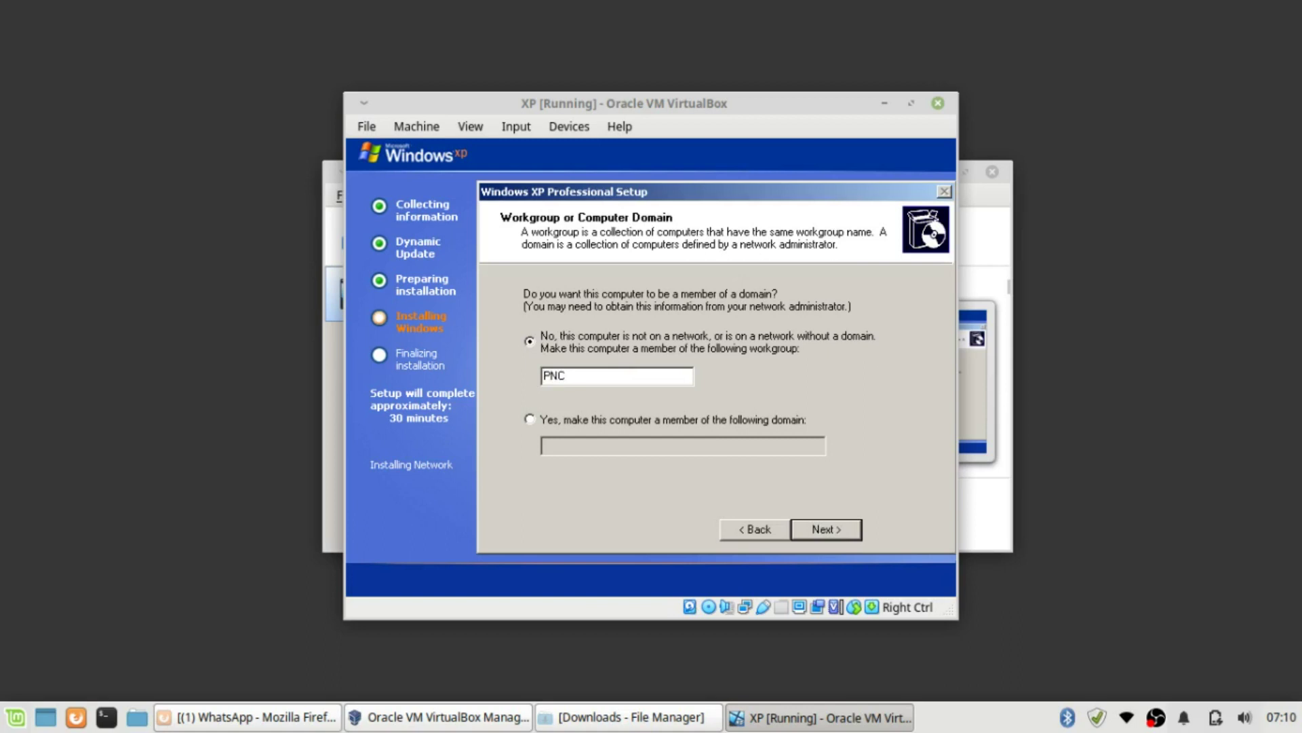
left_click(820, 530)
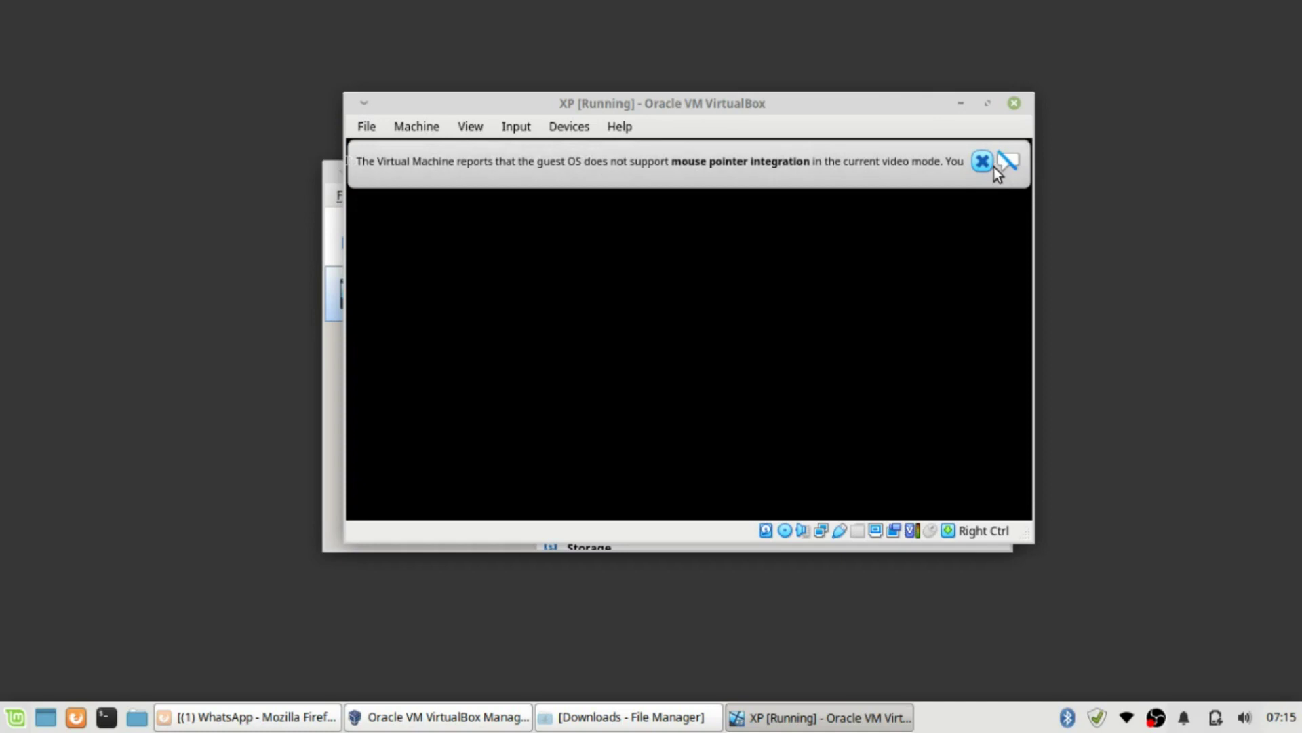
- Dismiss the mouse pointer integration notices, accept the automatic screen resolution adjustment, and move the virtual machine window up so it is fully visible
left_click(983, 162)
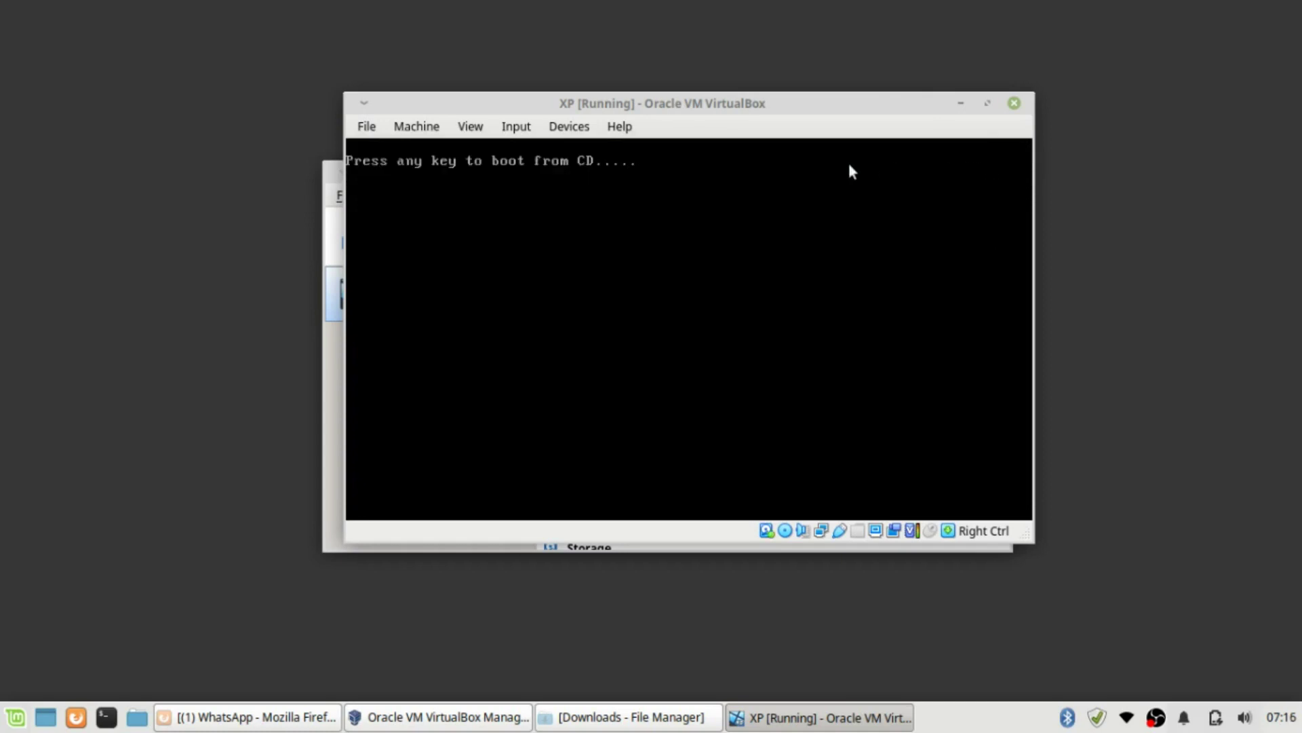
key("Return")
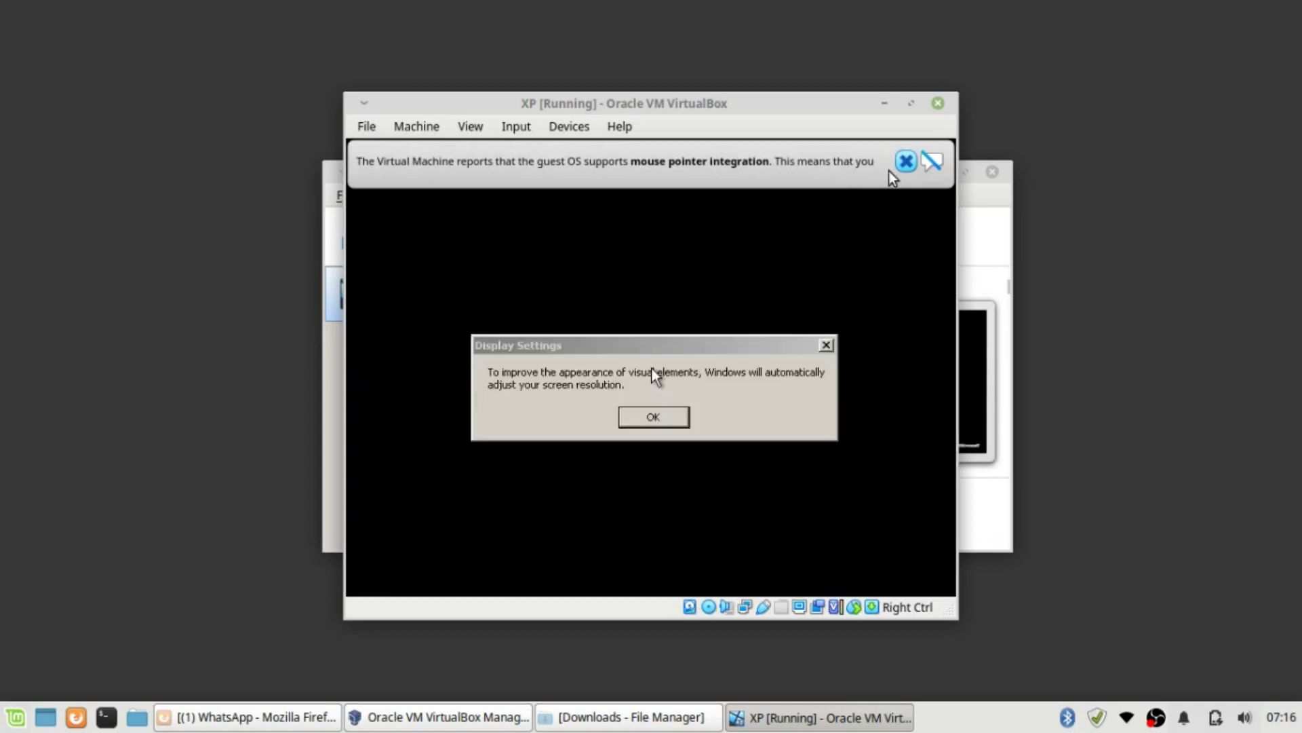
left_click(906, 162)
left_click(673, 422)
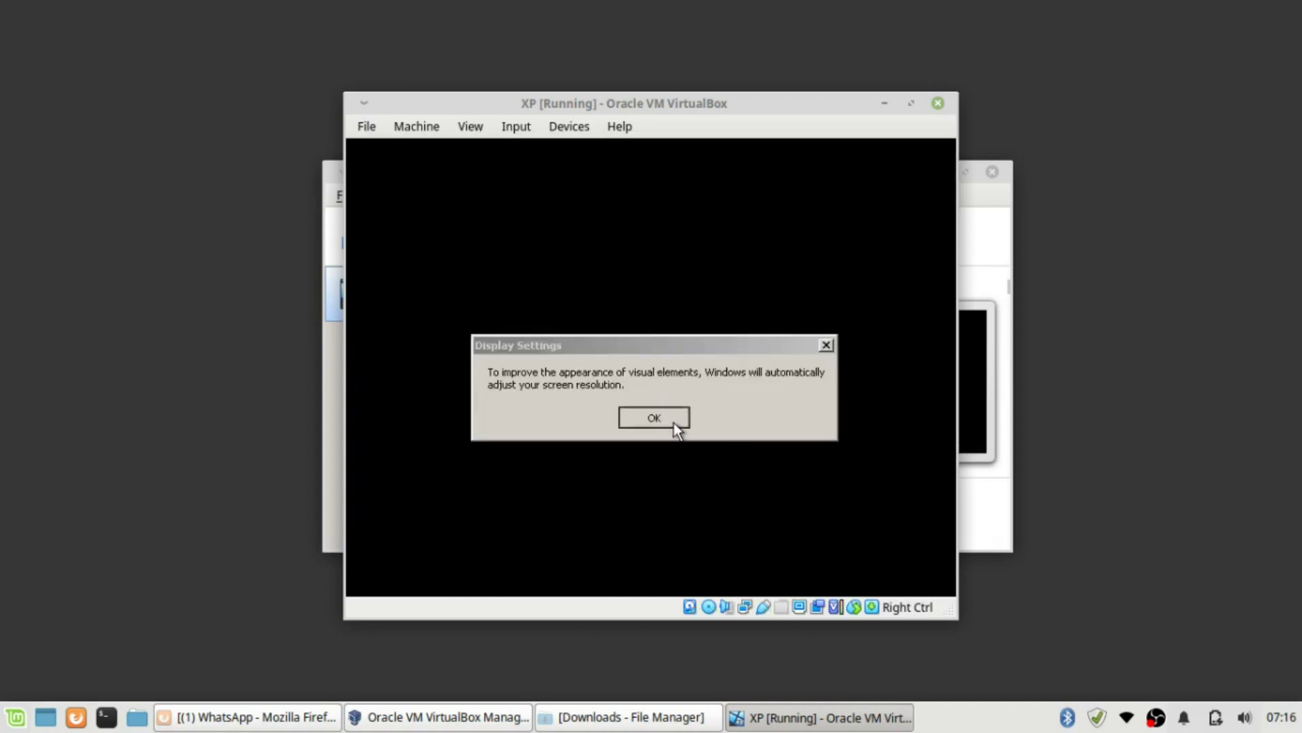
left_click(583, 243)
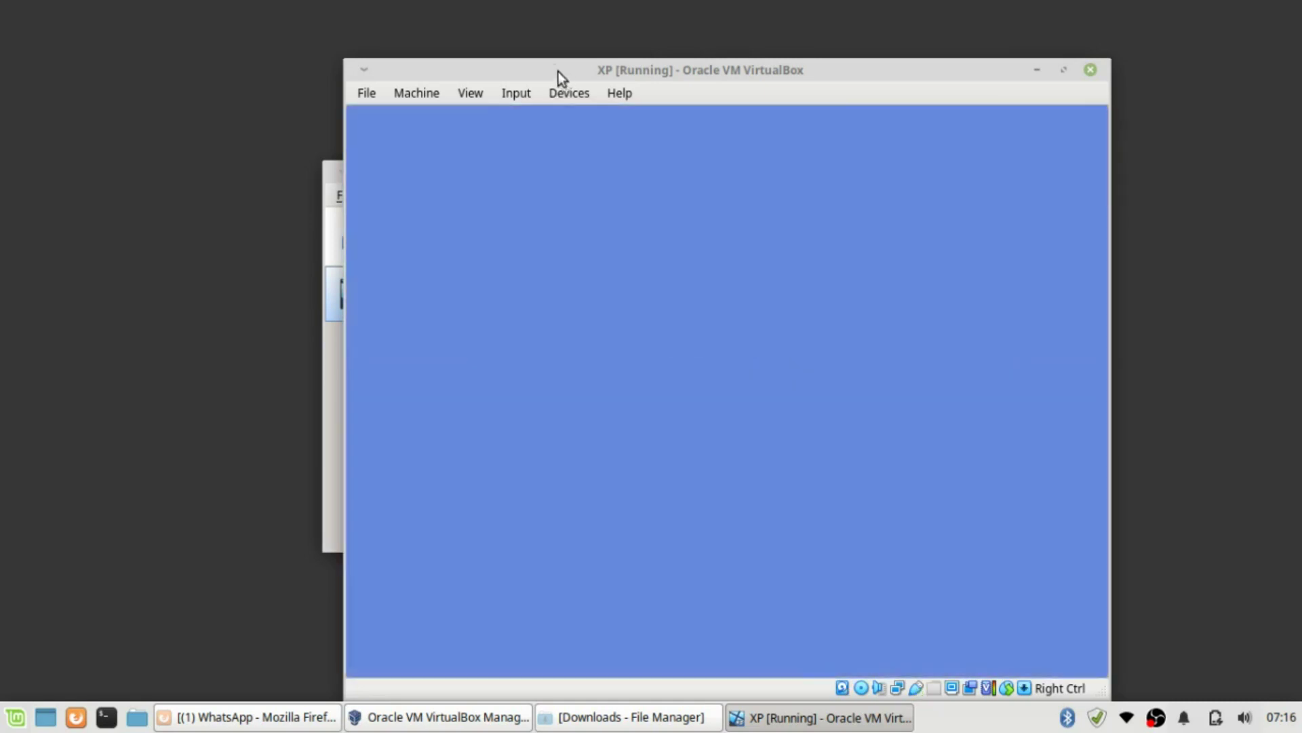
left_click_drag(559, 71, 536, 49)
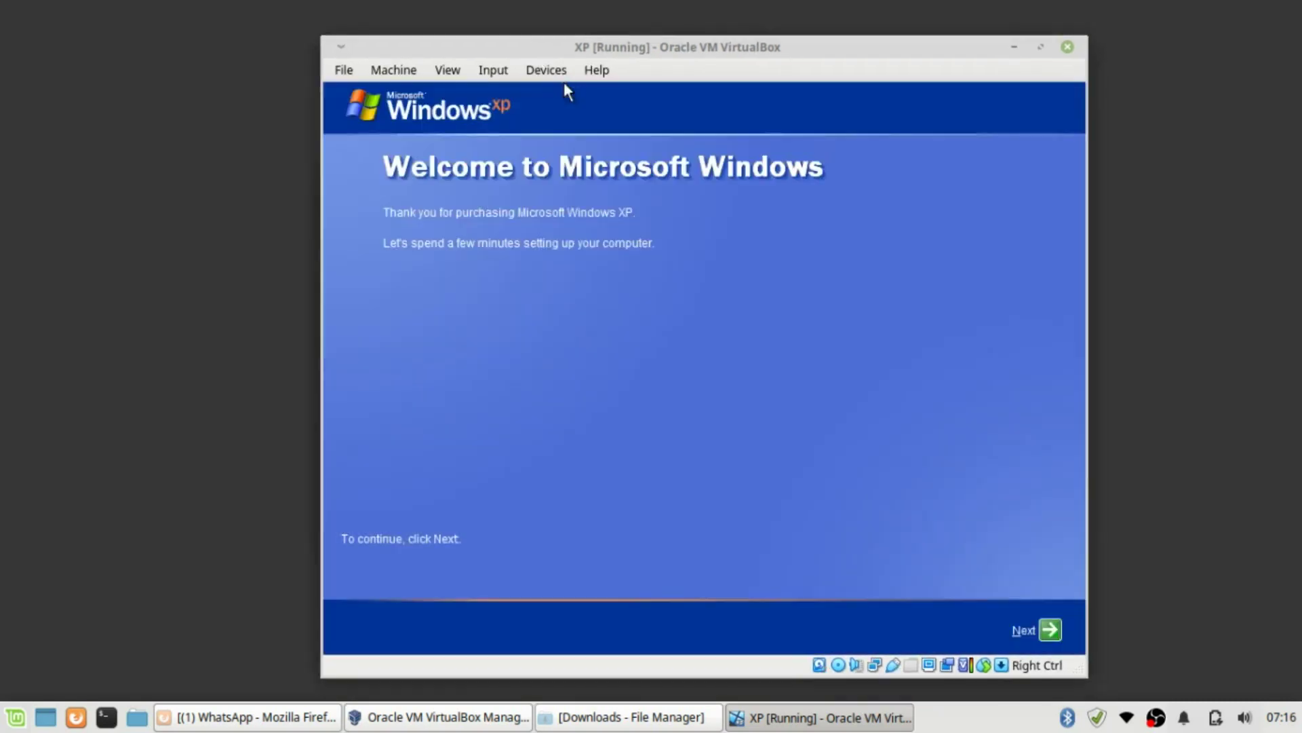
- Begin the Windows welcome setup and decline Automatic Updates with "Not right now"
left_click(1044, 628)
left_click(454, 395)
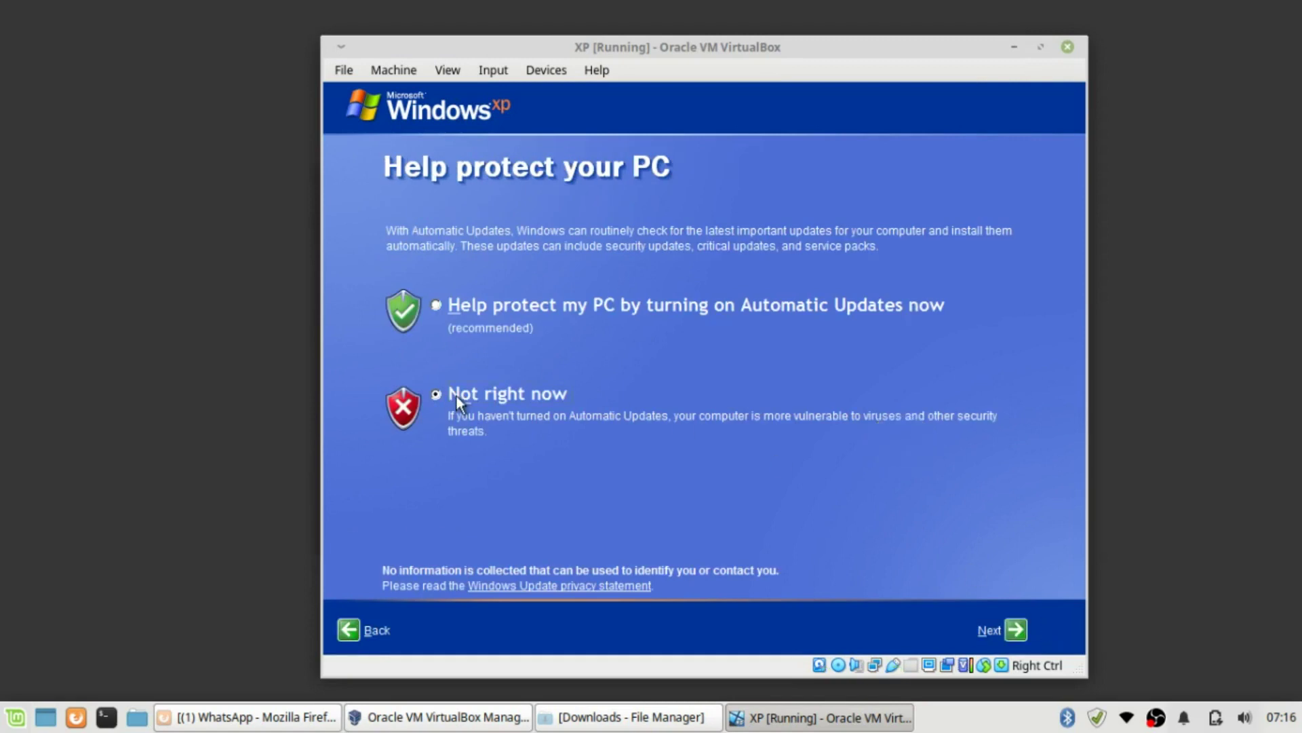
left_click(1015, 630)
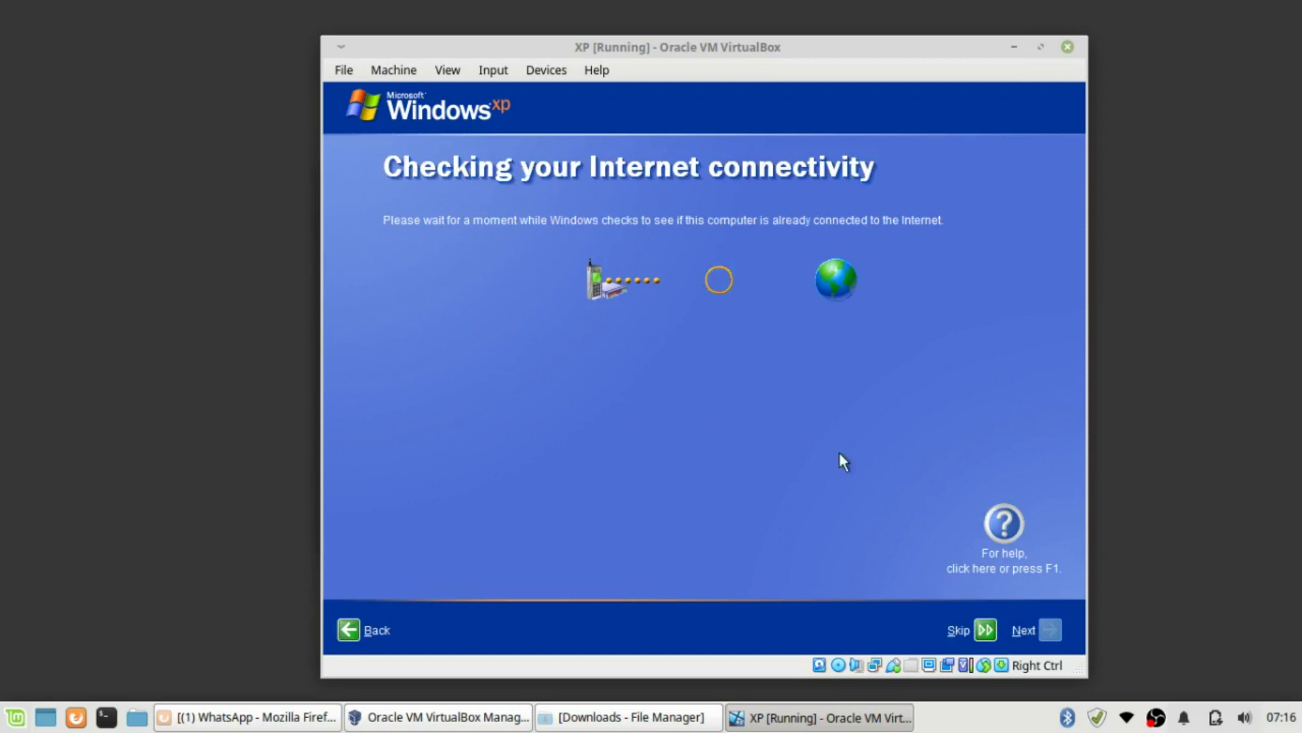
- Skip the Internet connectivity check and decline online registration with Microsoft by choosing "No, not at this time"
left_click(978, 632)
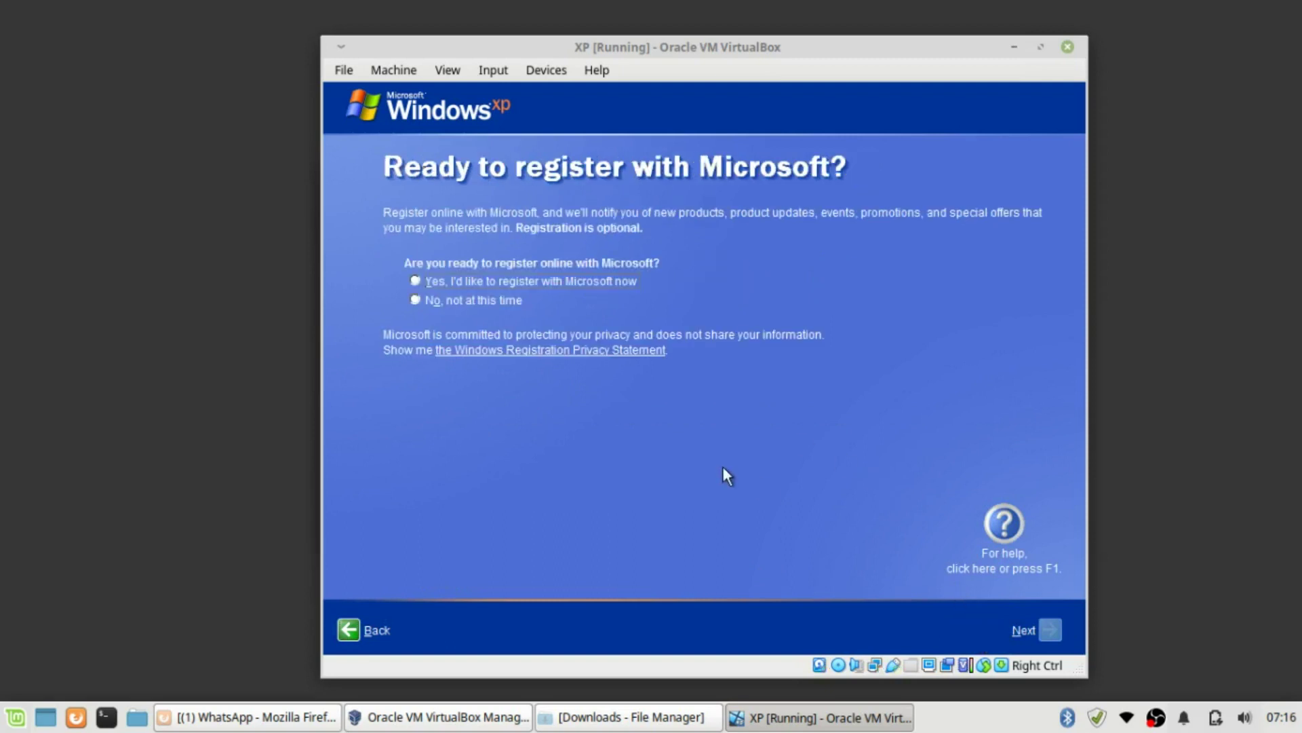
left_click(463, 303)
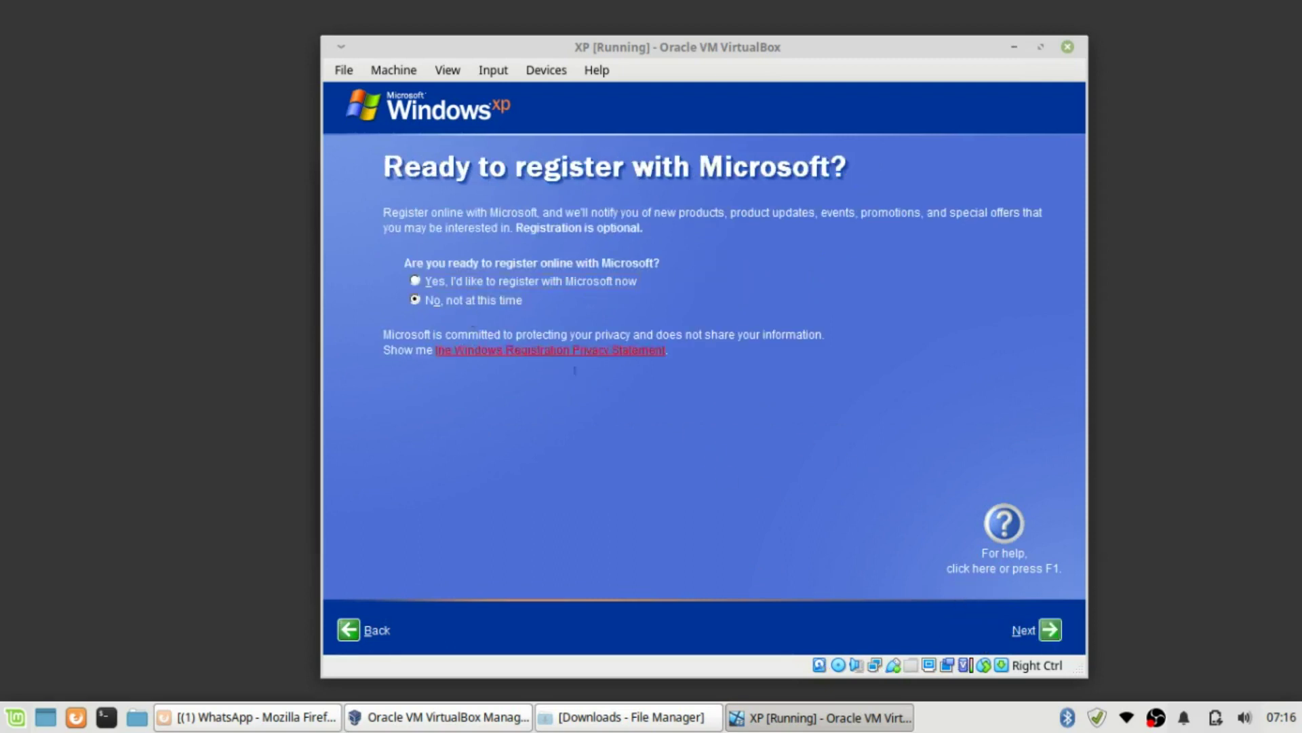
left_click(1050, 629)
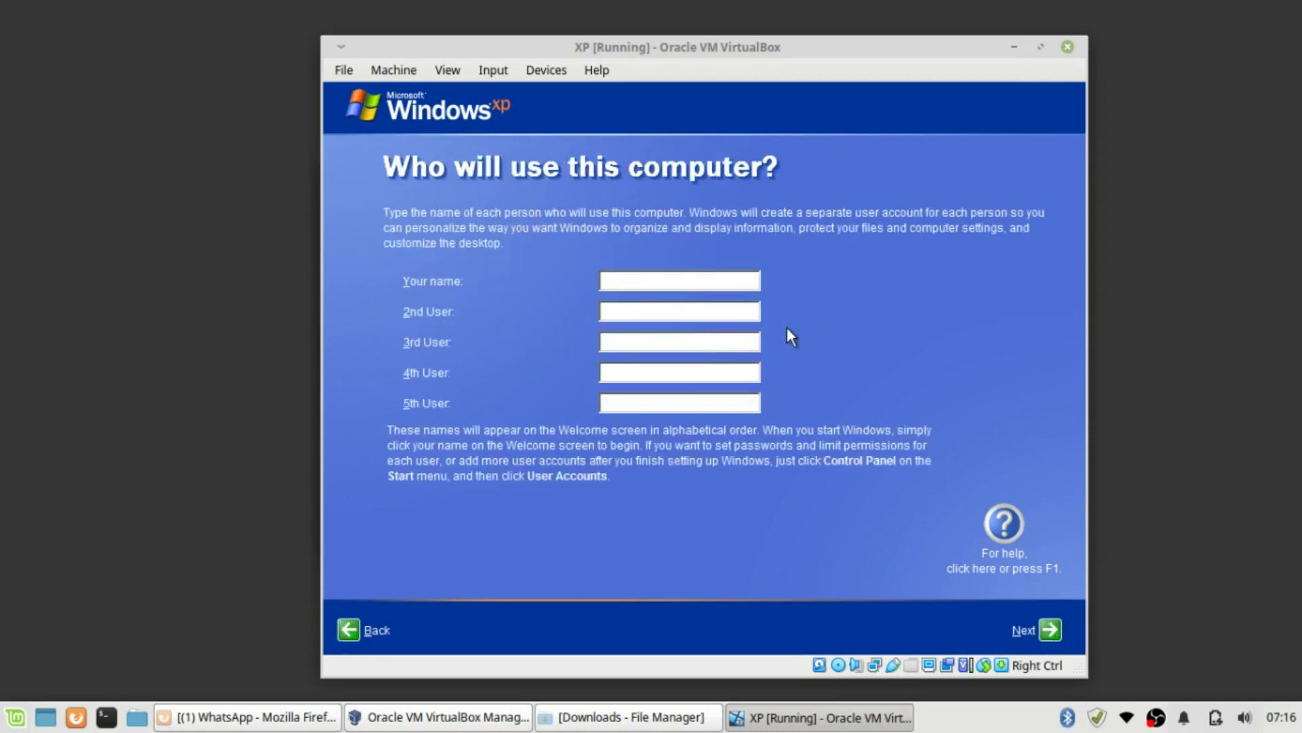
- Name the first user account with the user's first name in capitals followed by "PNC", without a hyphen, and finish the welcome setup
type("ABDUL-PNC")
left_click(1042, 633)
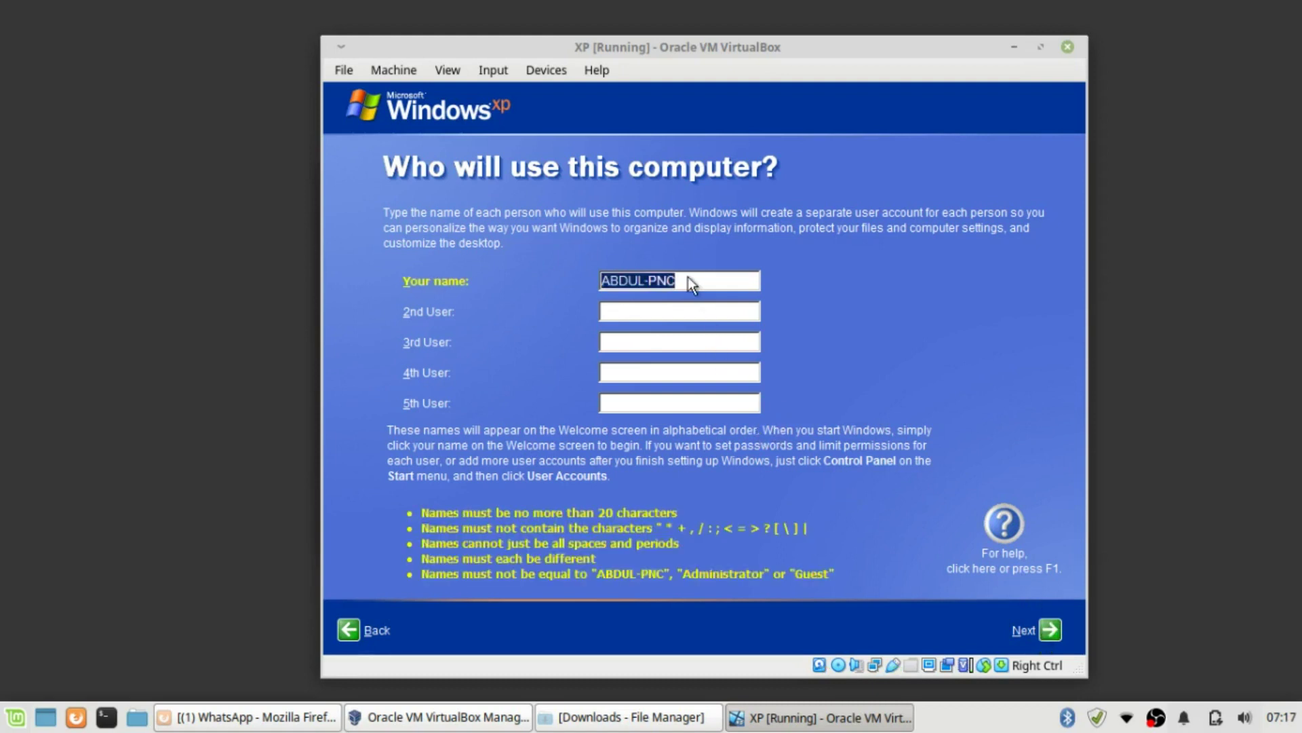
left_click(668, 280)
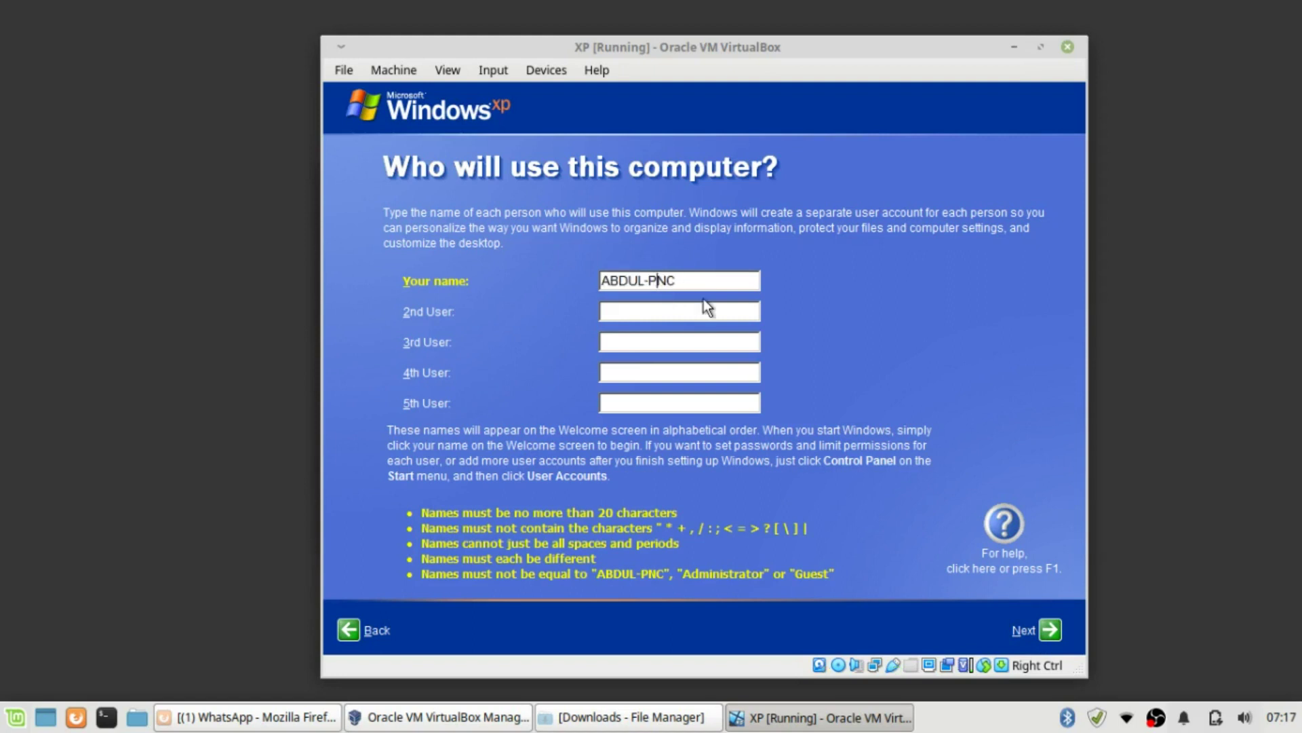
key("Left")
key("BackSpace")
left_click(1051, 631)
left_click(1045, 630)
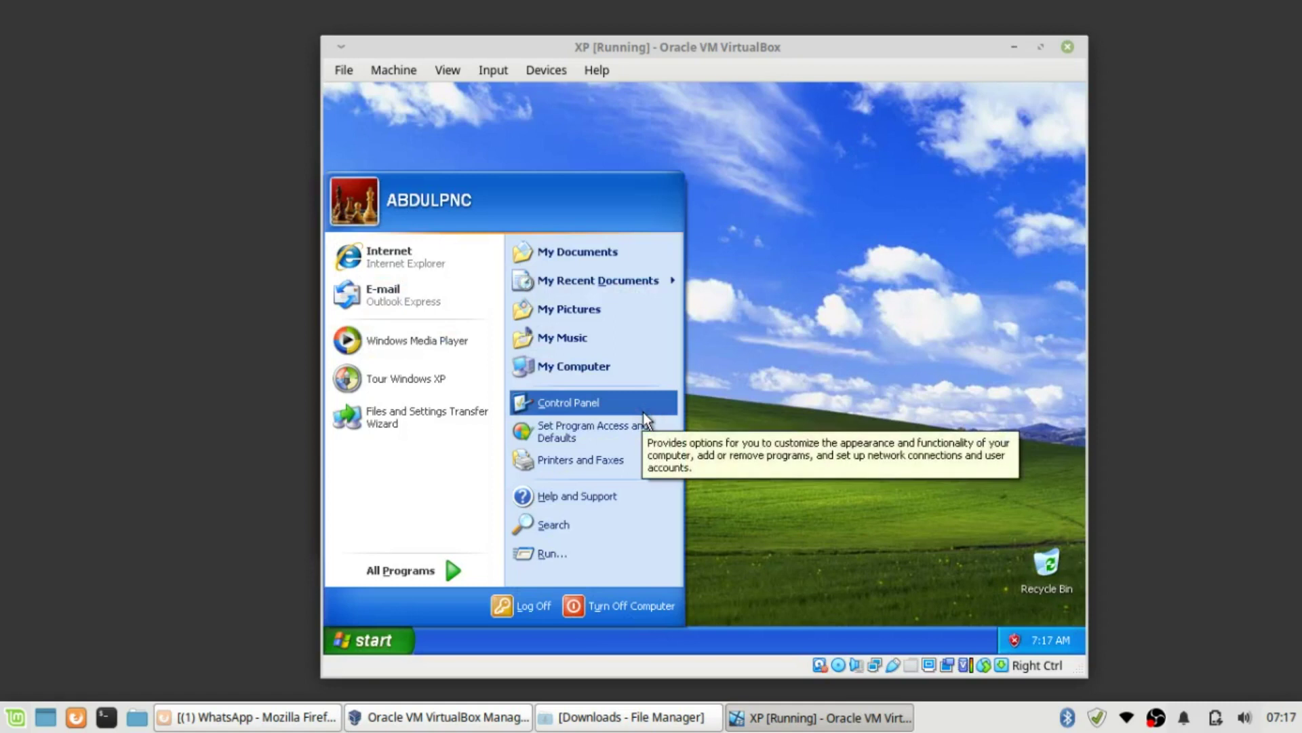
mouse_move(406, 568)
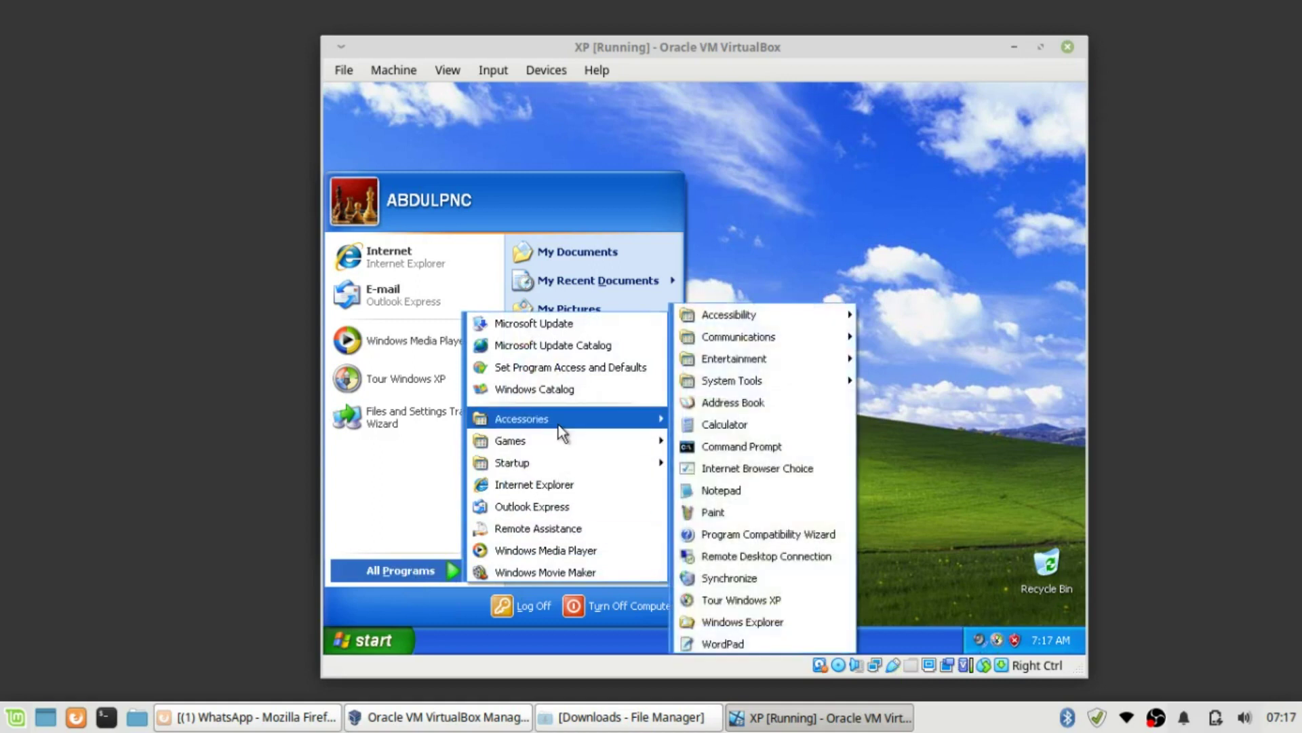
left_click(471, 632)
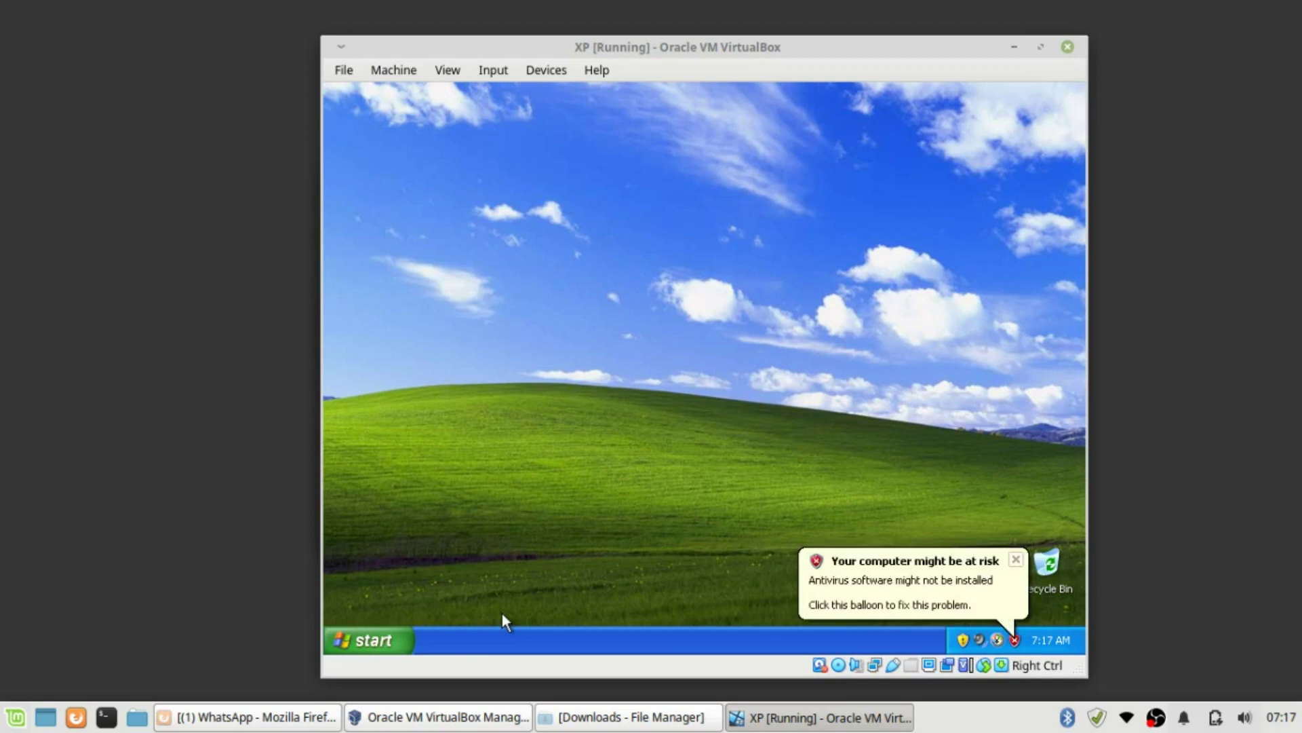
- Open My Computer with the folder tree shown and dismiss the antivirus risk notification
left_click(403, 644)
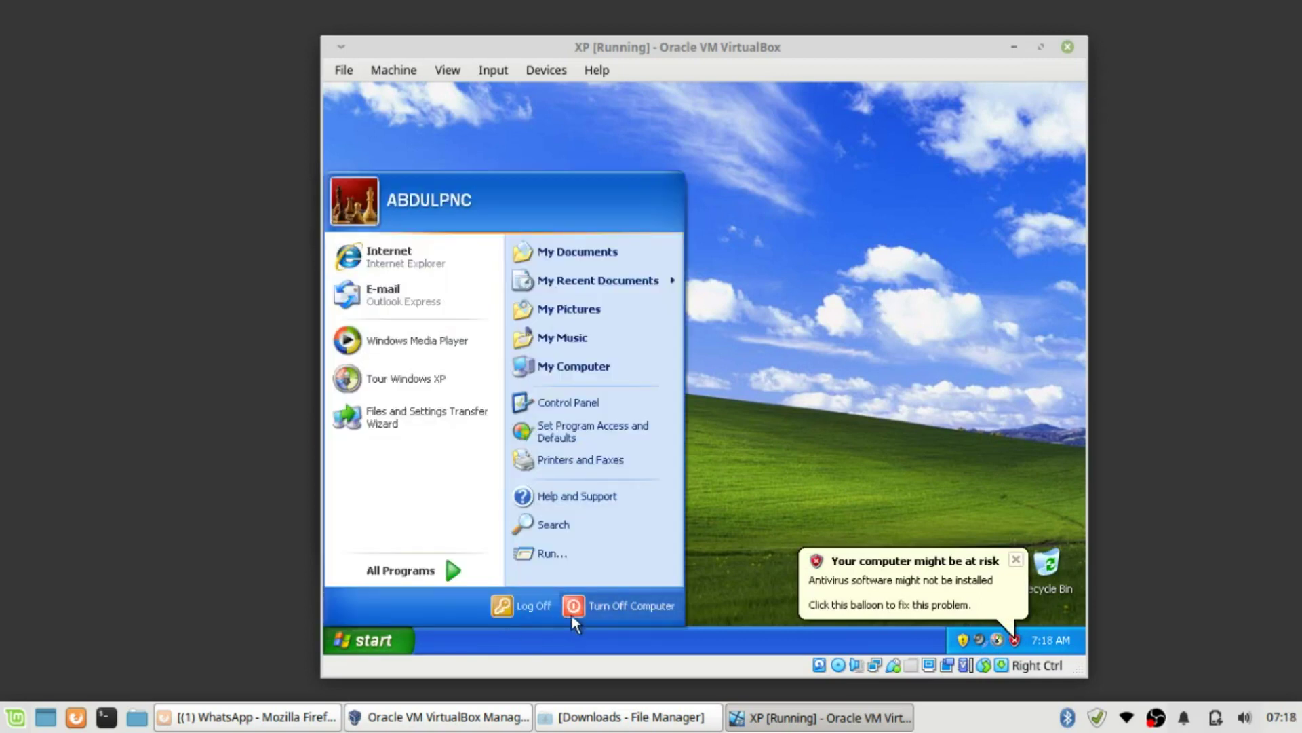
left_click(608, 365)
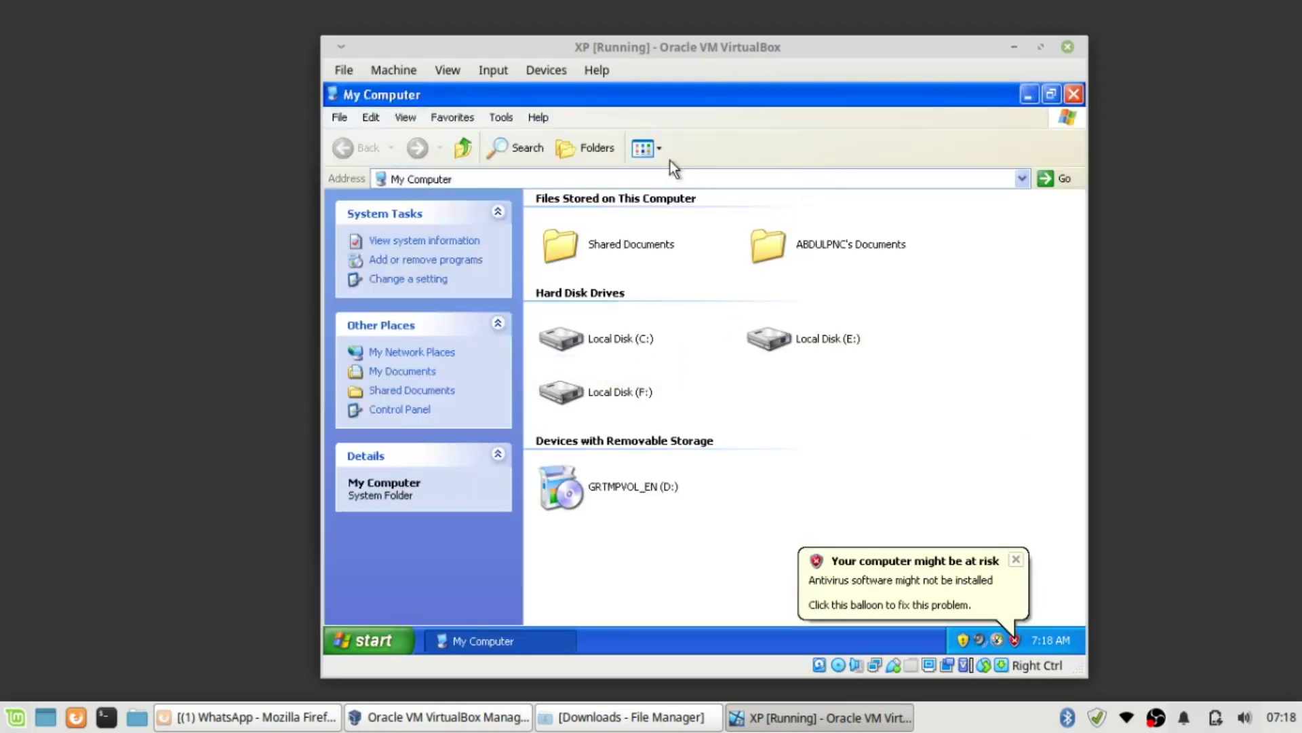
left_click(592, 152)
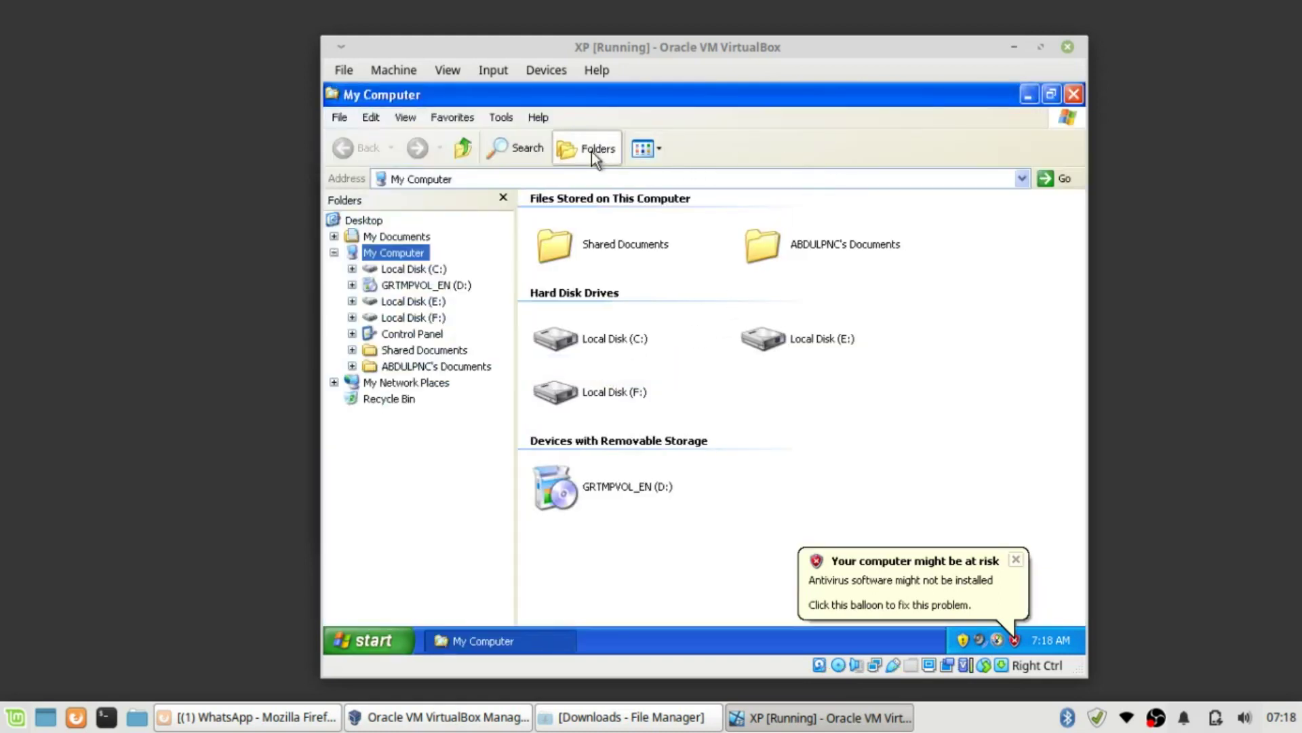
left_click(1017, 559)
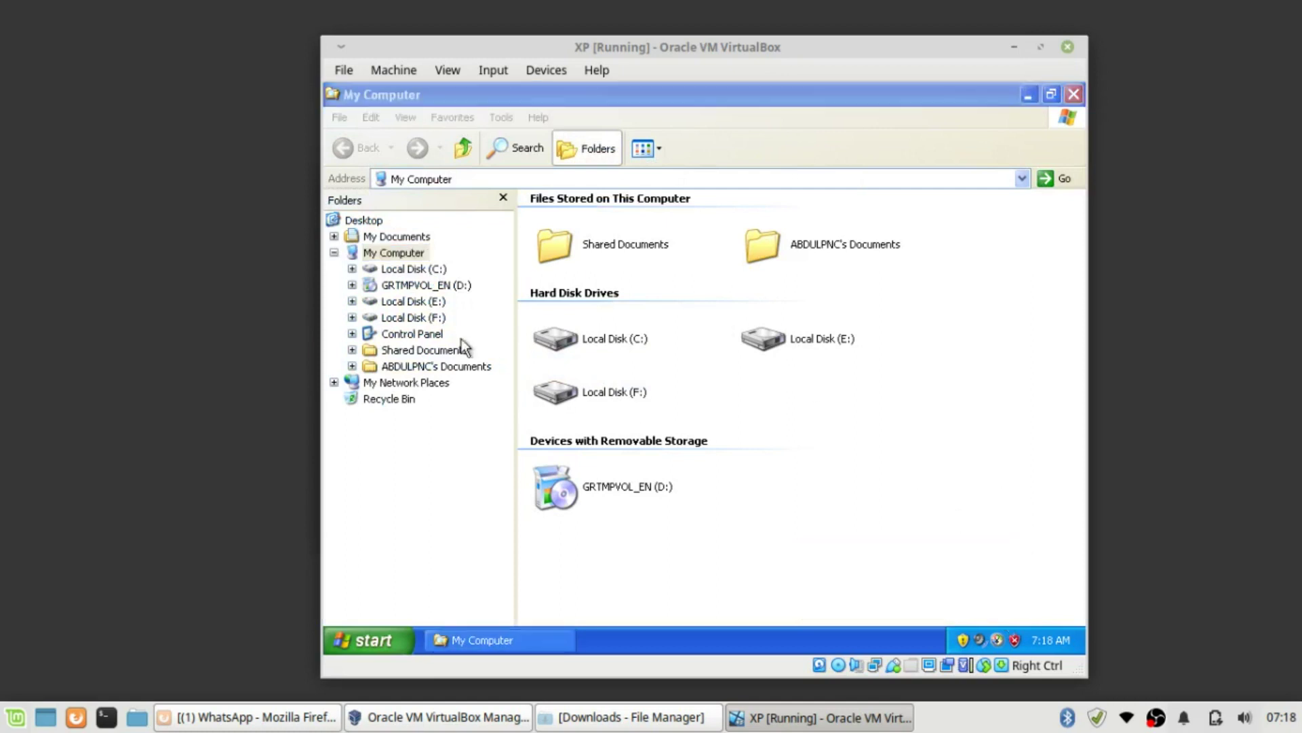
- Eject the GRTMPVOL_EN installation CD from drive D:
right_click(424, 287)
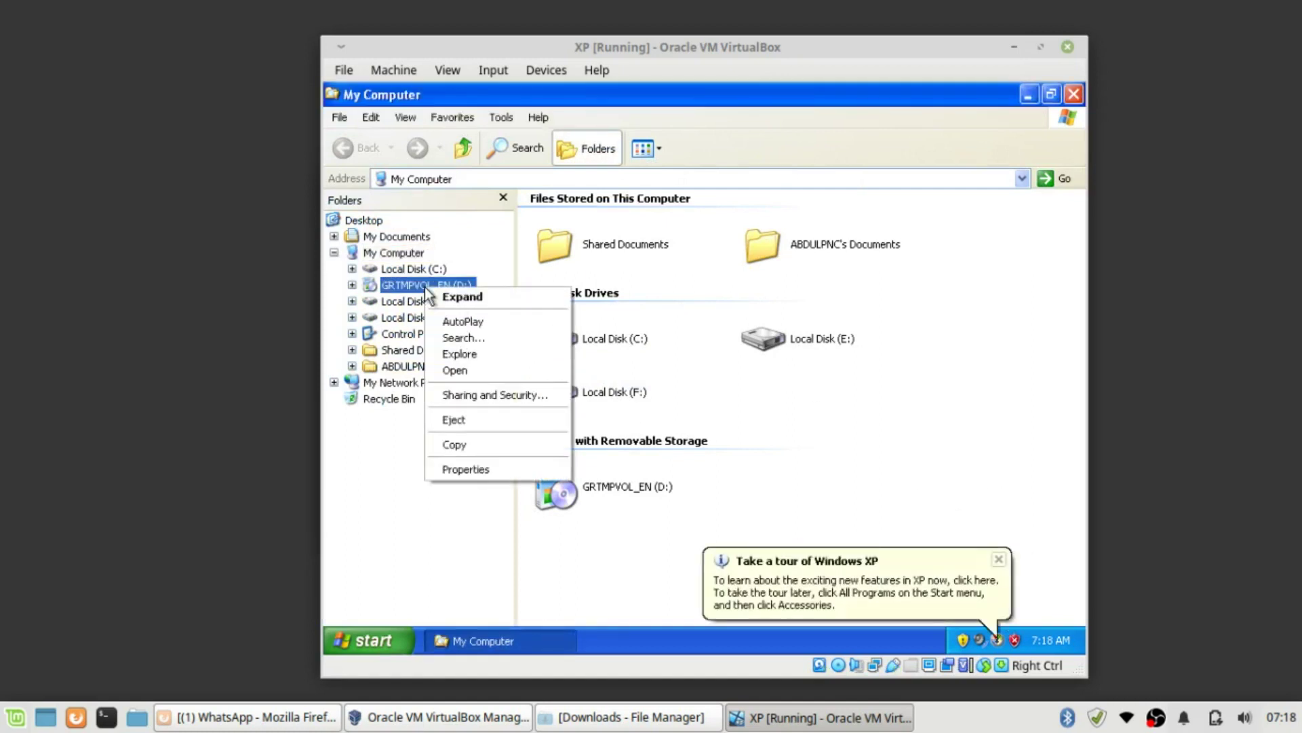
left_click(832, 406)
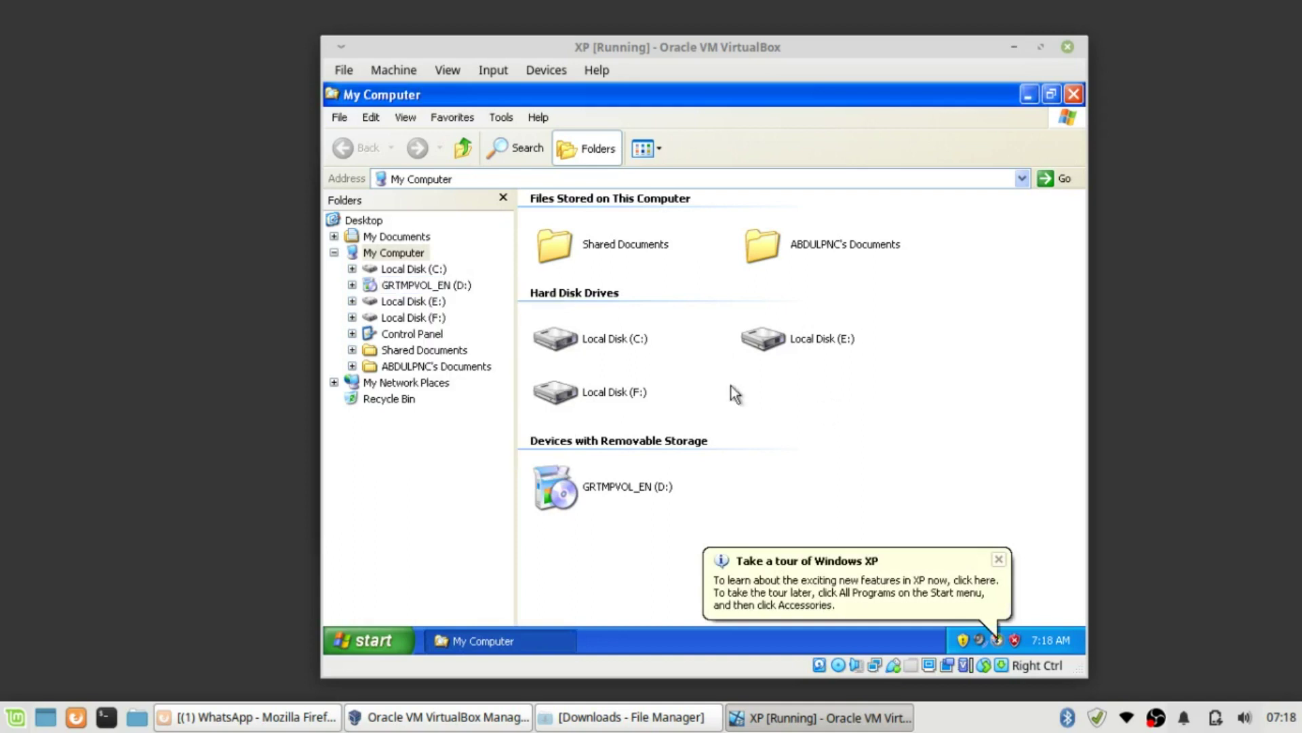
right_click(452, 292)
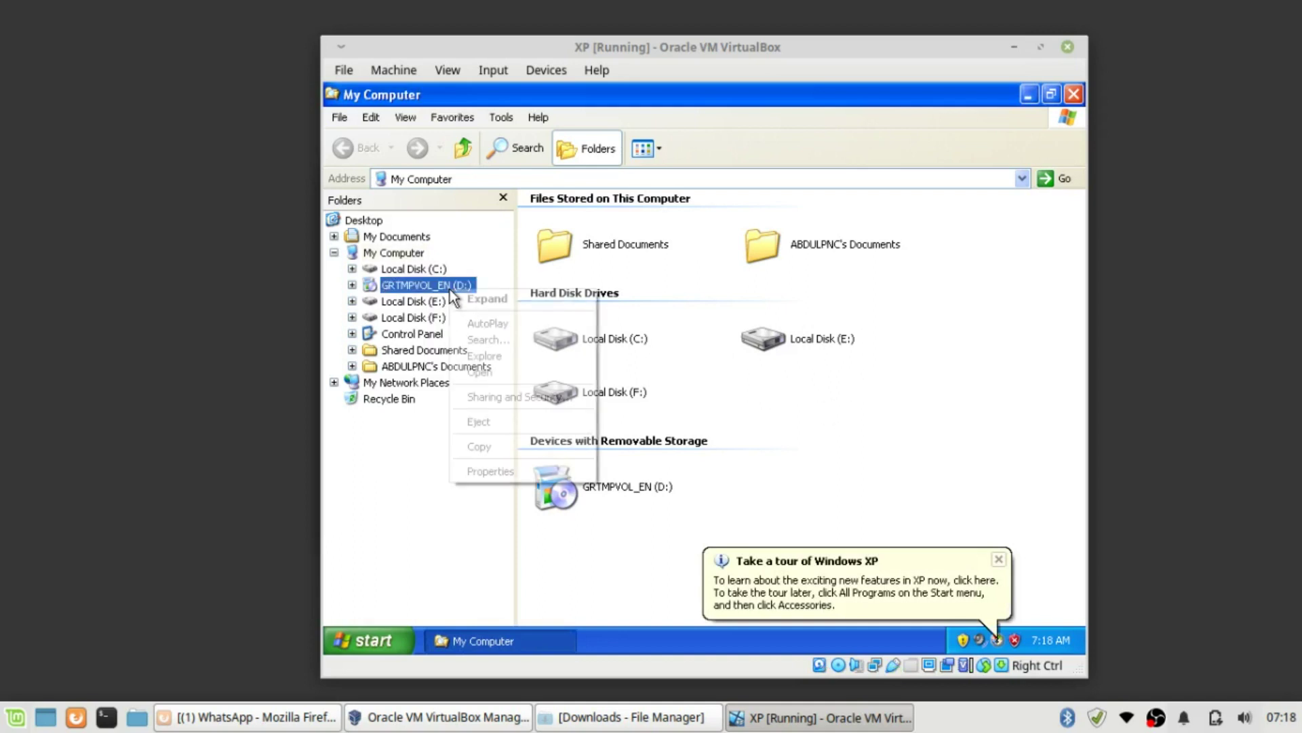
left_click(503, 418)
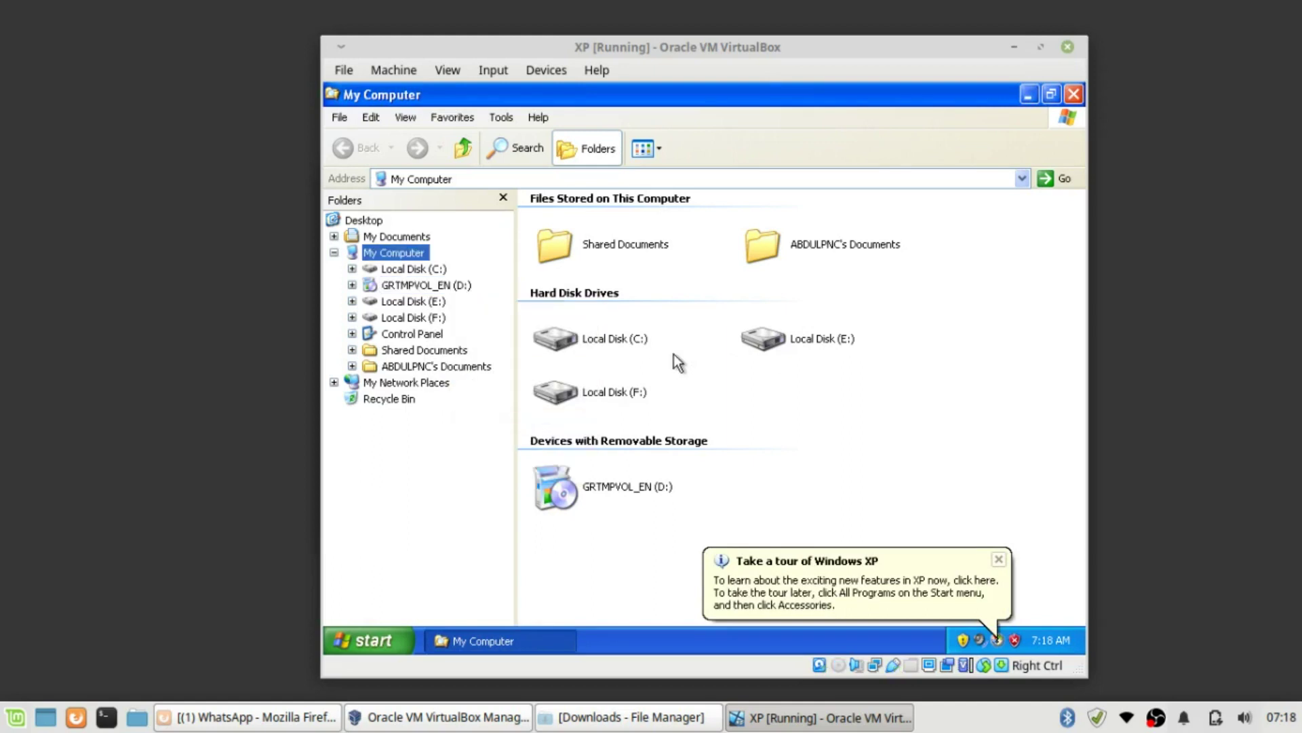
left_click(434, 302)
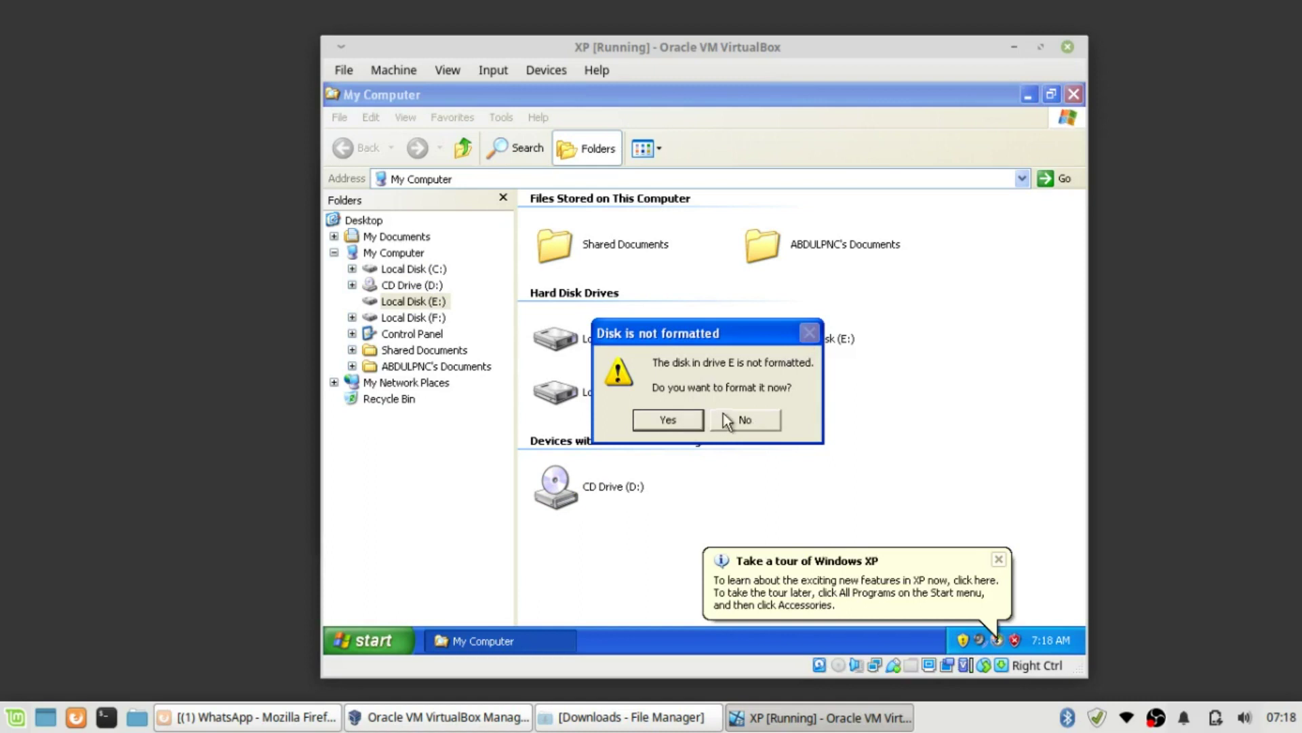
left_click_drag(681, 339, 759, 310)
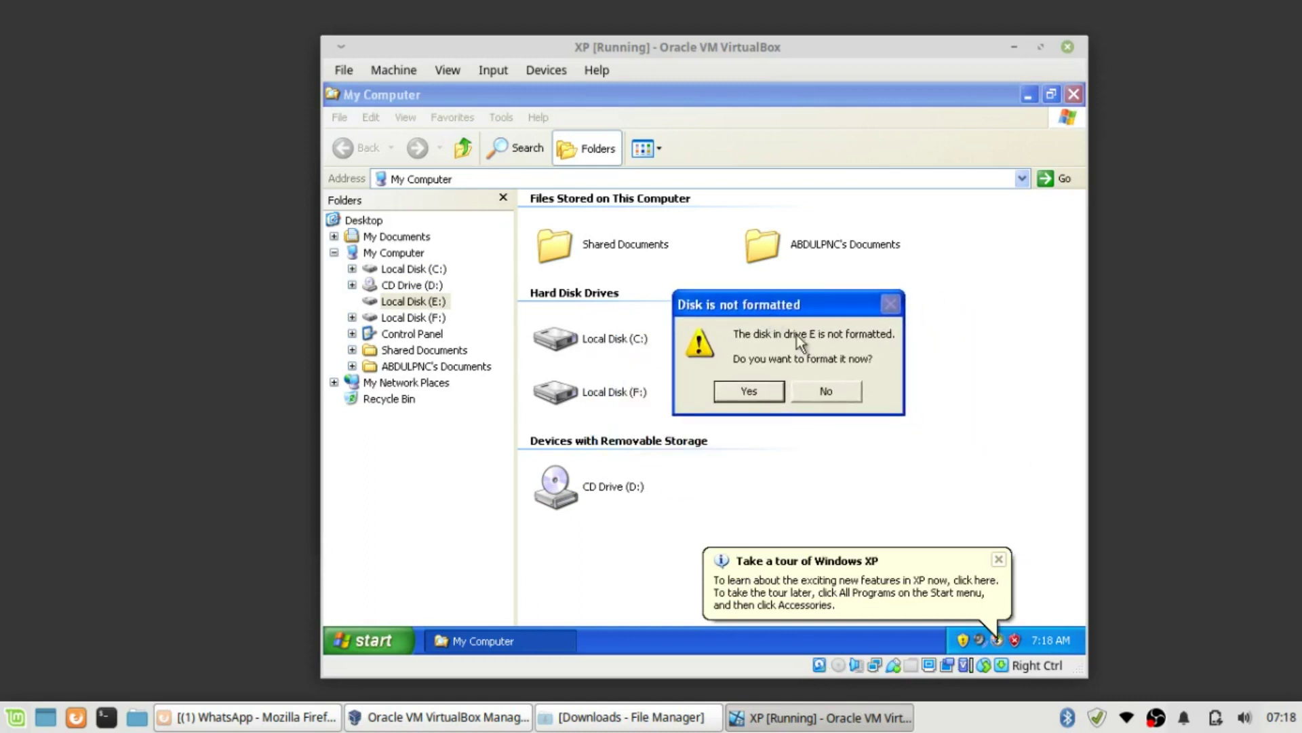
left_click(828, 392)
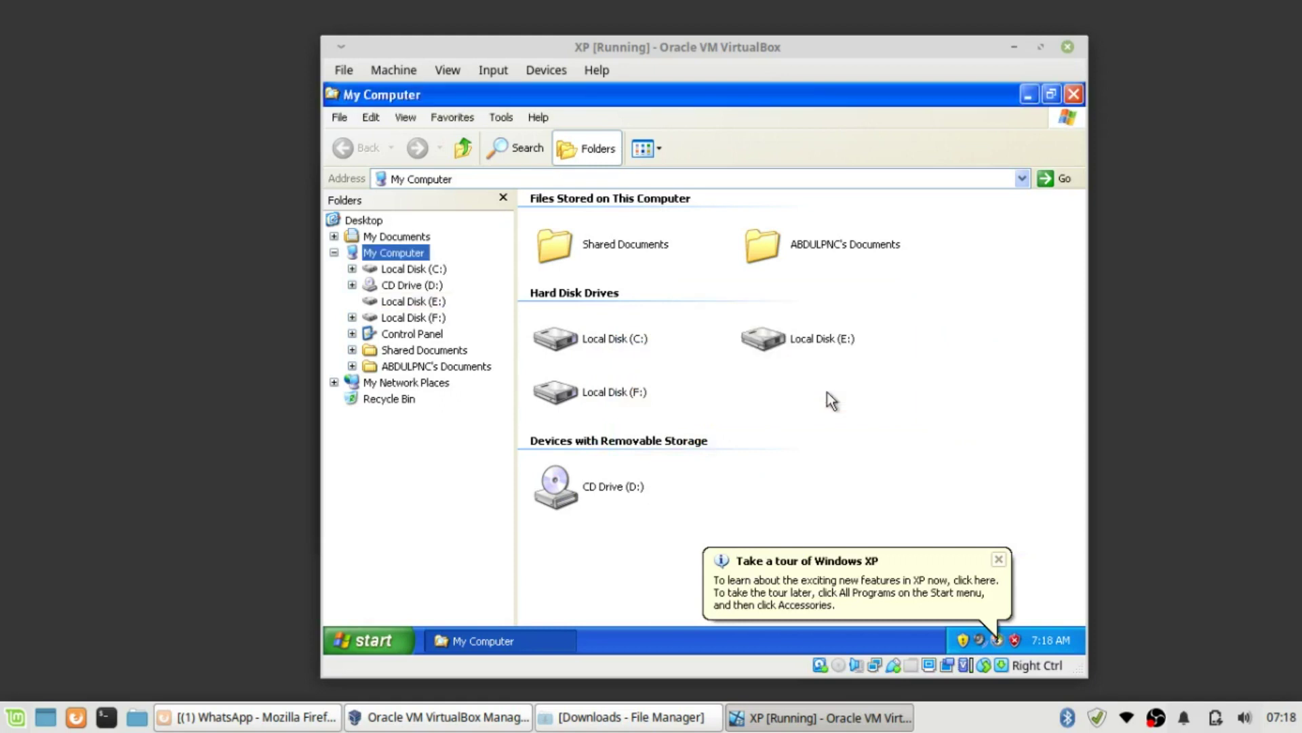
- Start a full NTFS format of Local Disk (E:) with the default allocation size, and confirm erasing its data
left_click(999, 560)
left_click(424, 305)
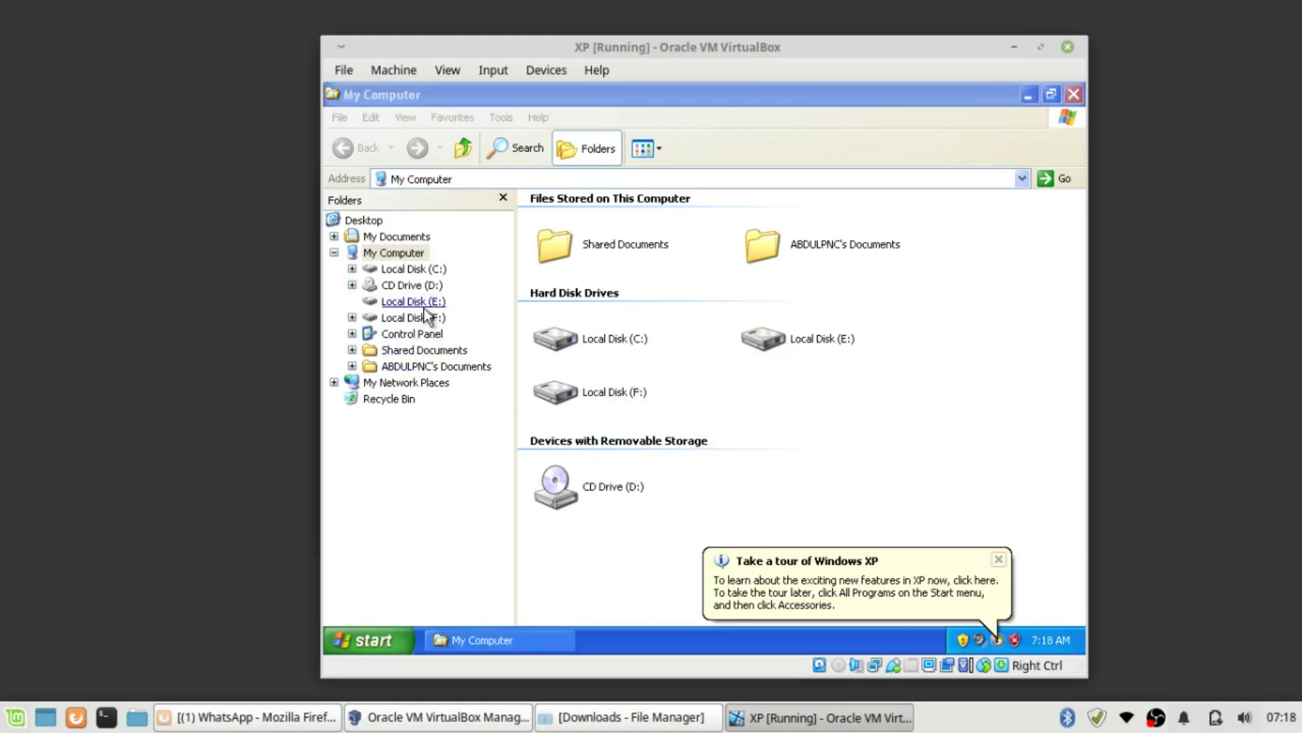
left_click(668, 420)
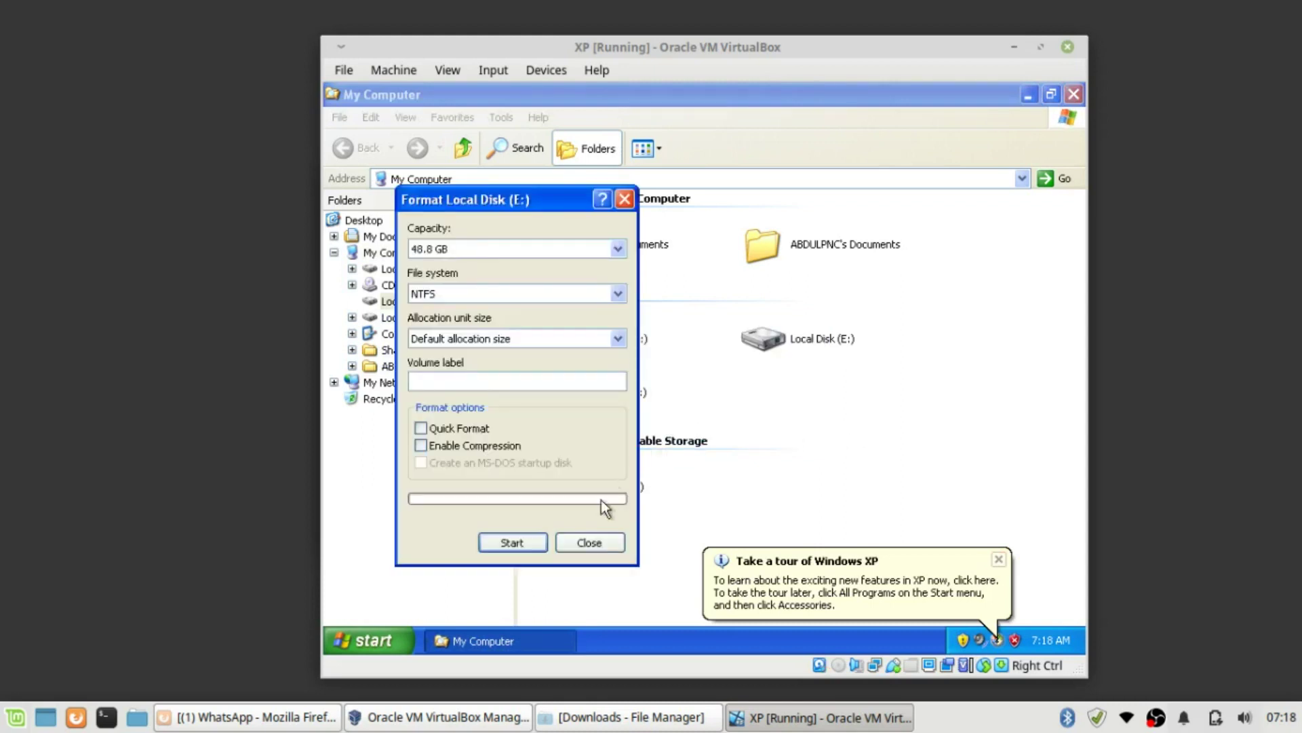
left_click(518, 543)
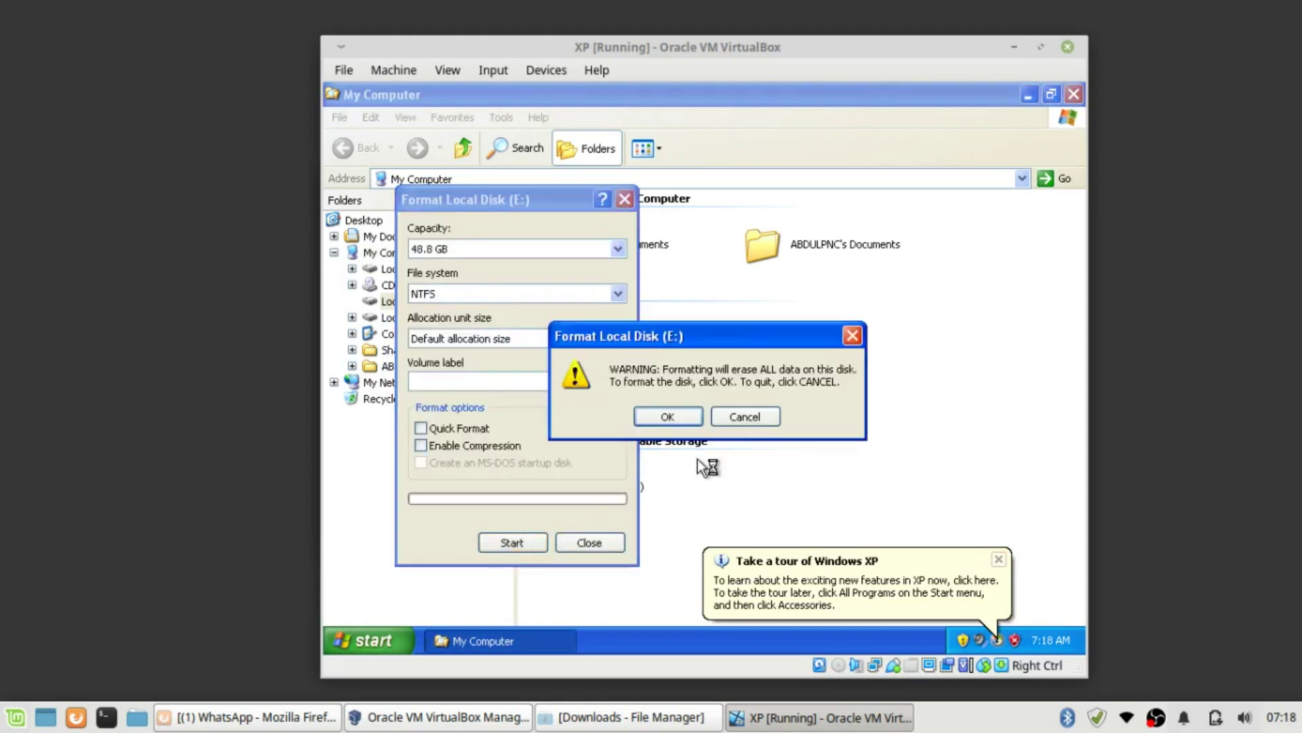
left_click(688, 414)
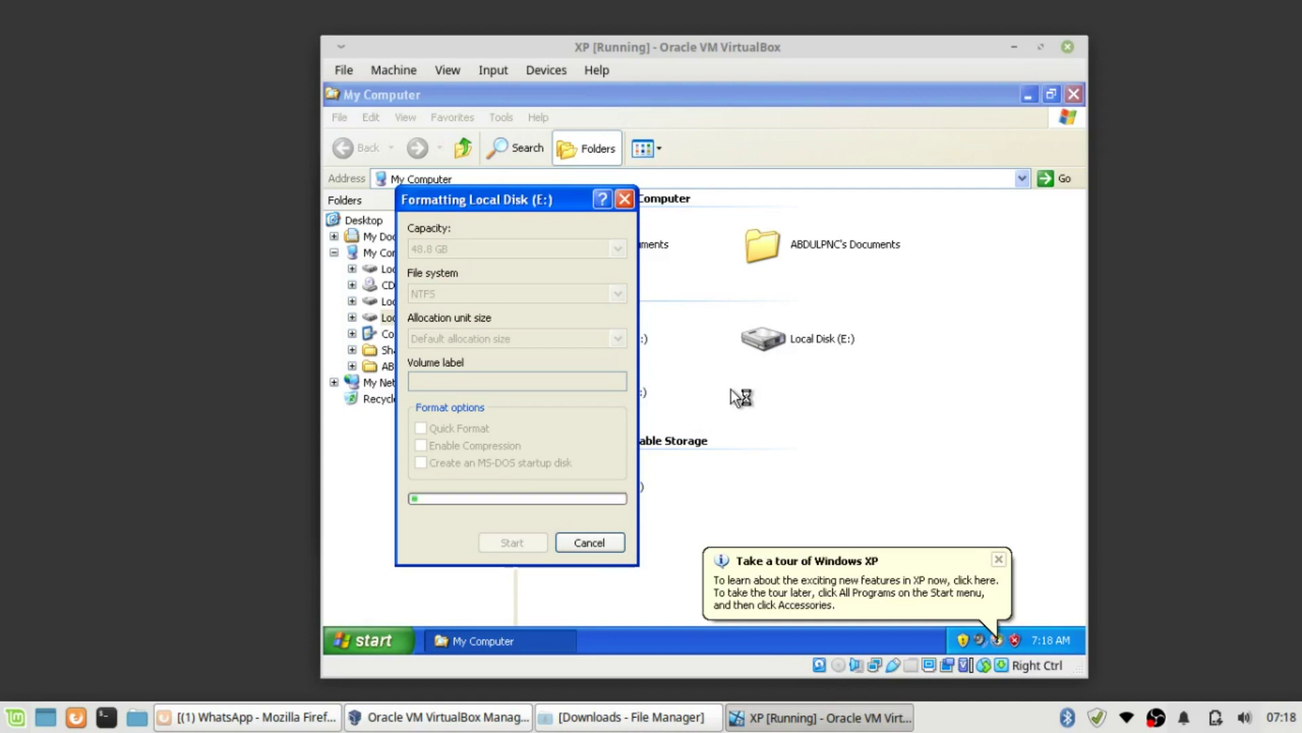
- Dismiss the Windows tour and update notifications, move the format dialog for drive E: aside, and close it once formatting completes
left_click(998, 563)
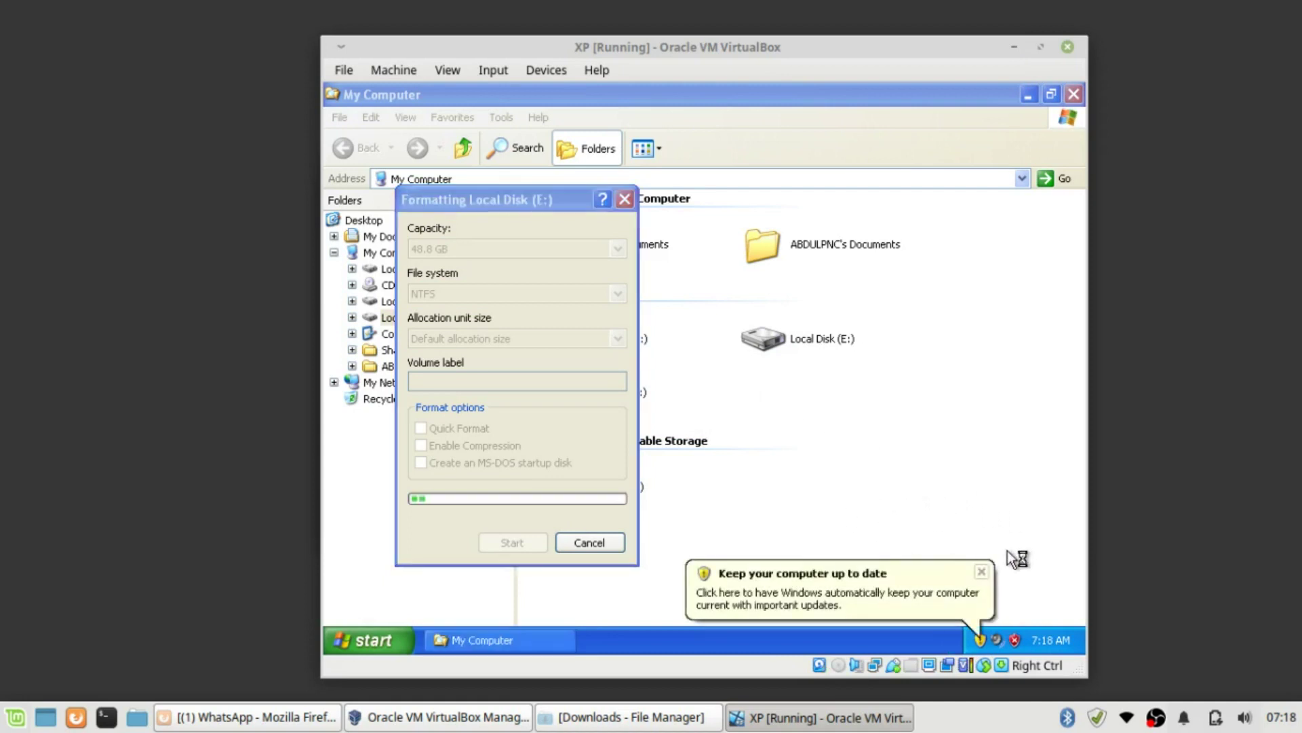
left_click(984, 572)
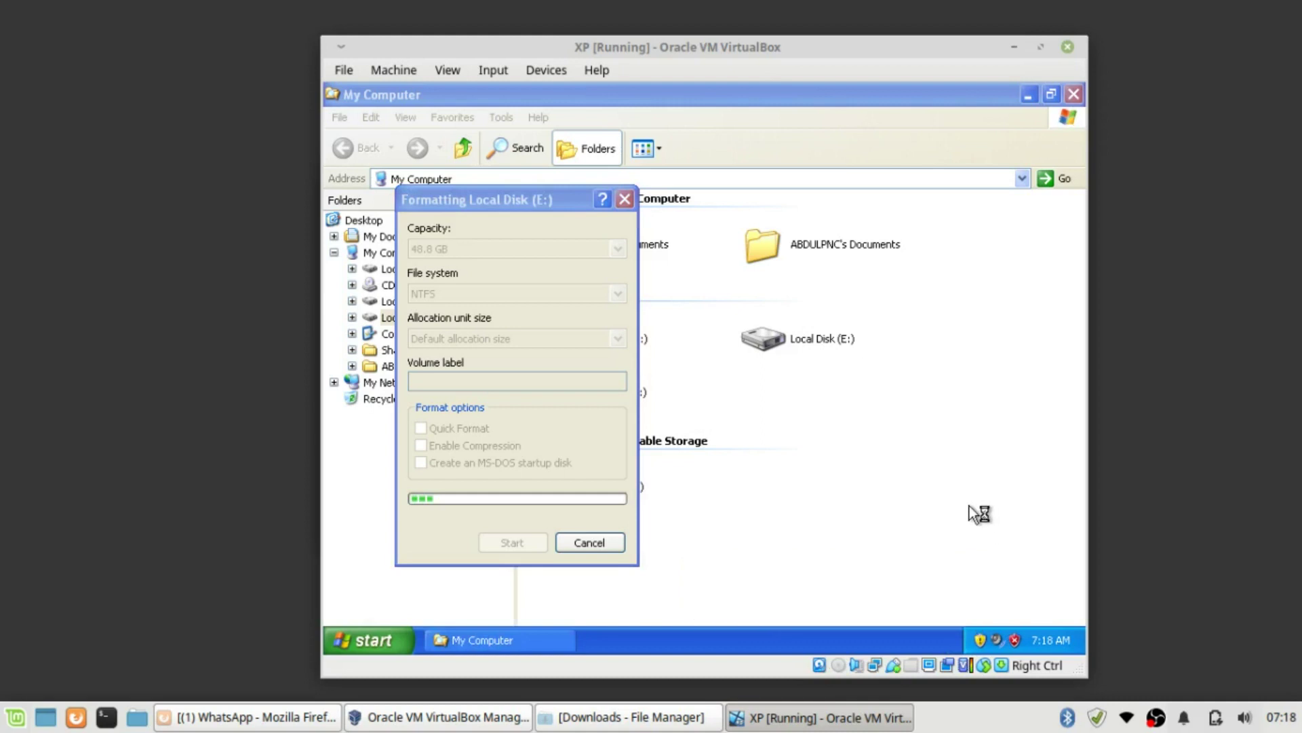
left_click_drag(526, 202, 921, 217)
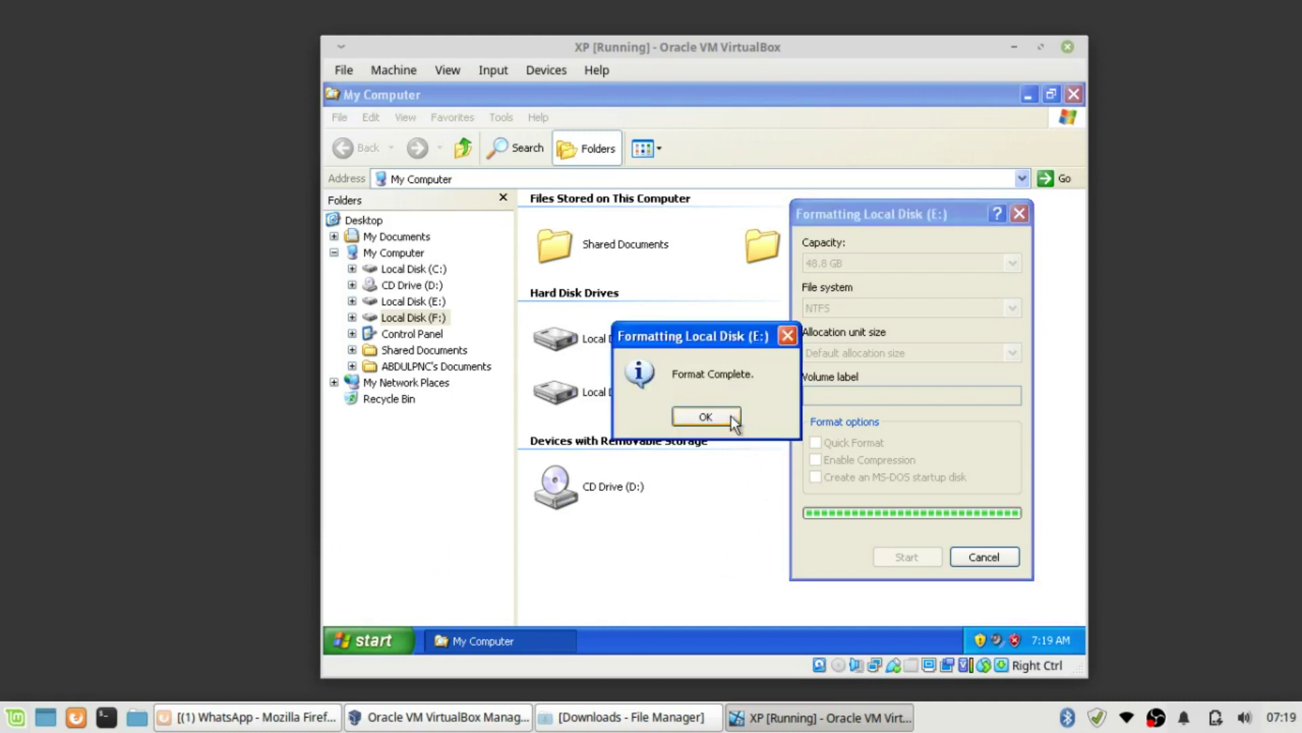
left_click(705, 417)
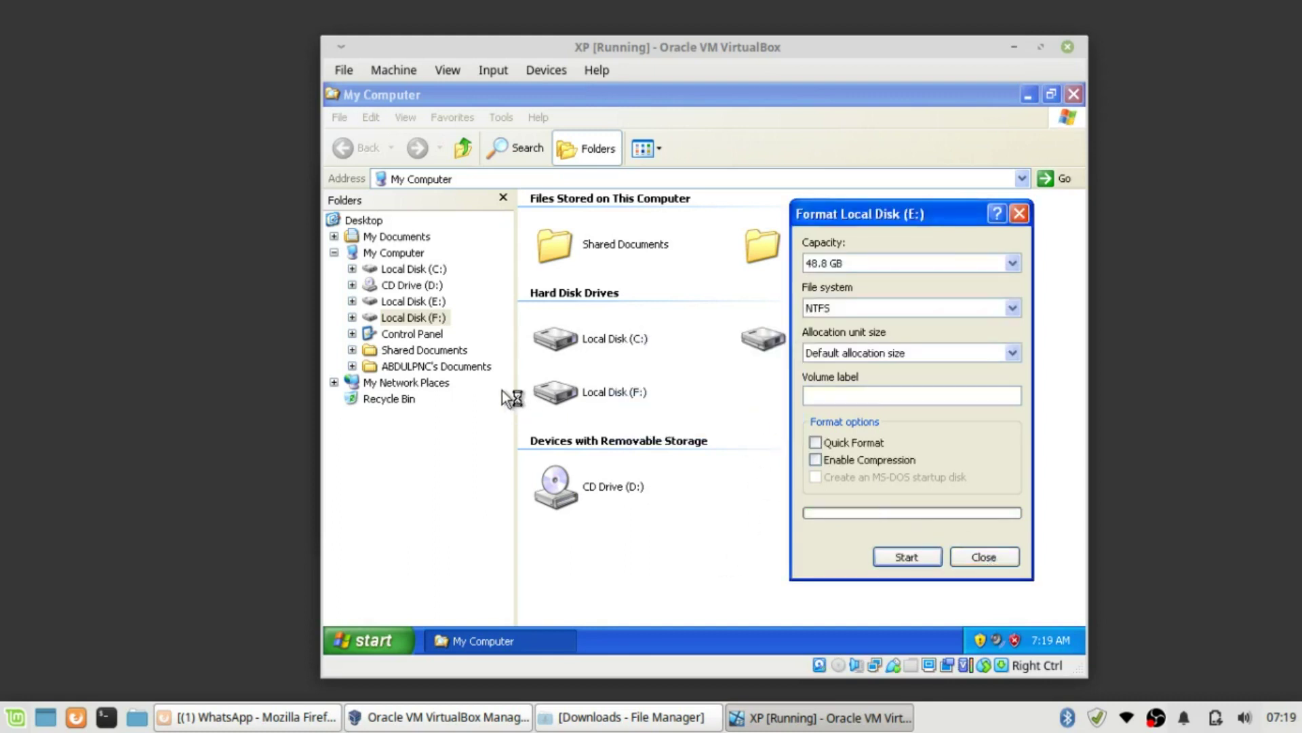
left_click(987, 557)
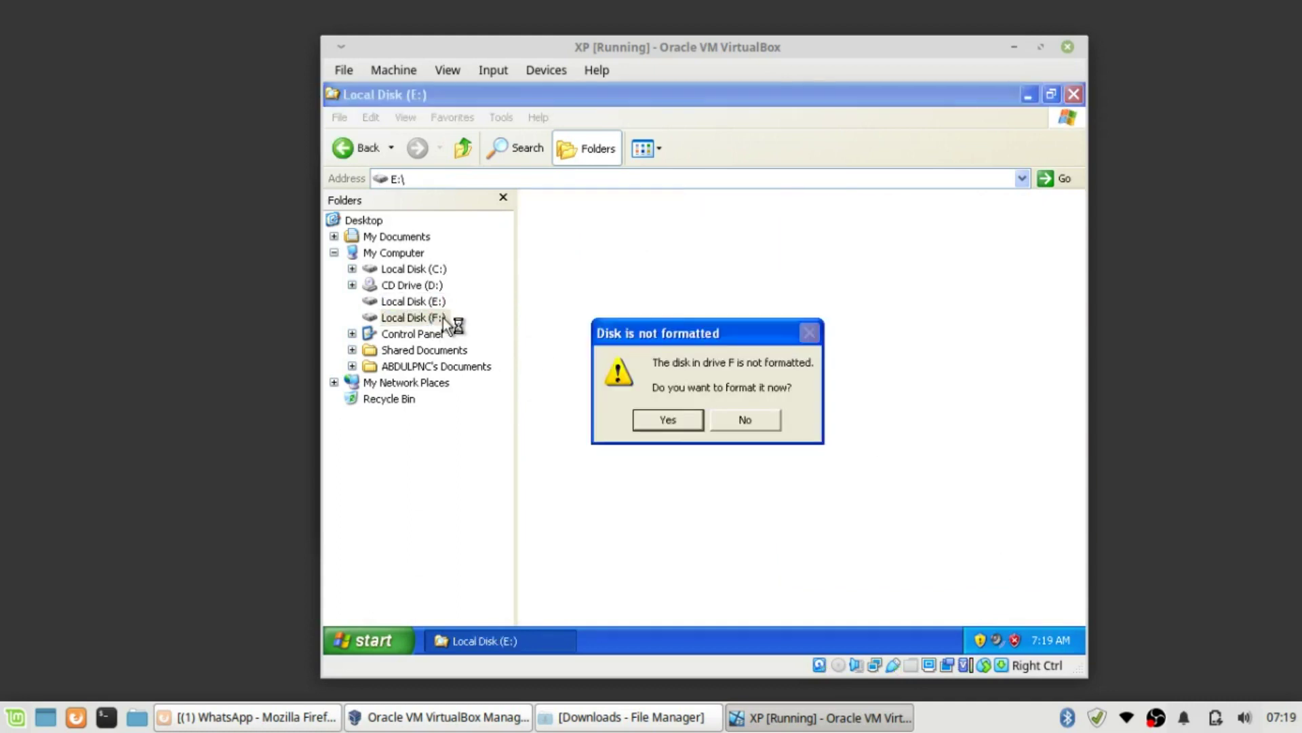
- Run a full NTFS format of Local Disk (F:) with the default allocation size, confirm erasing its data, and close the format dialog on completion
left_click(655, 415)
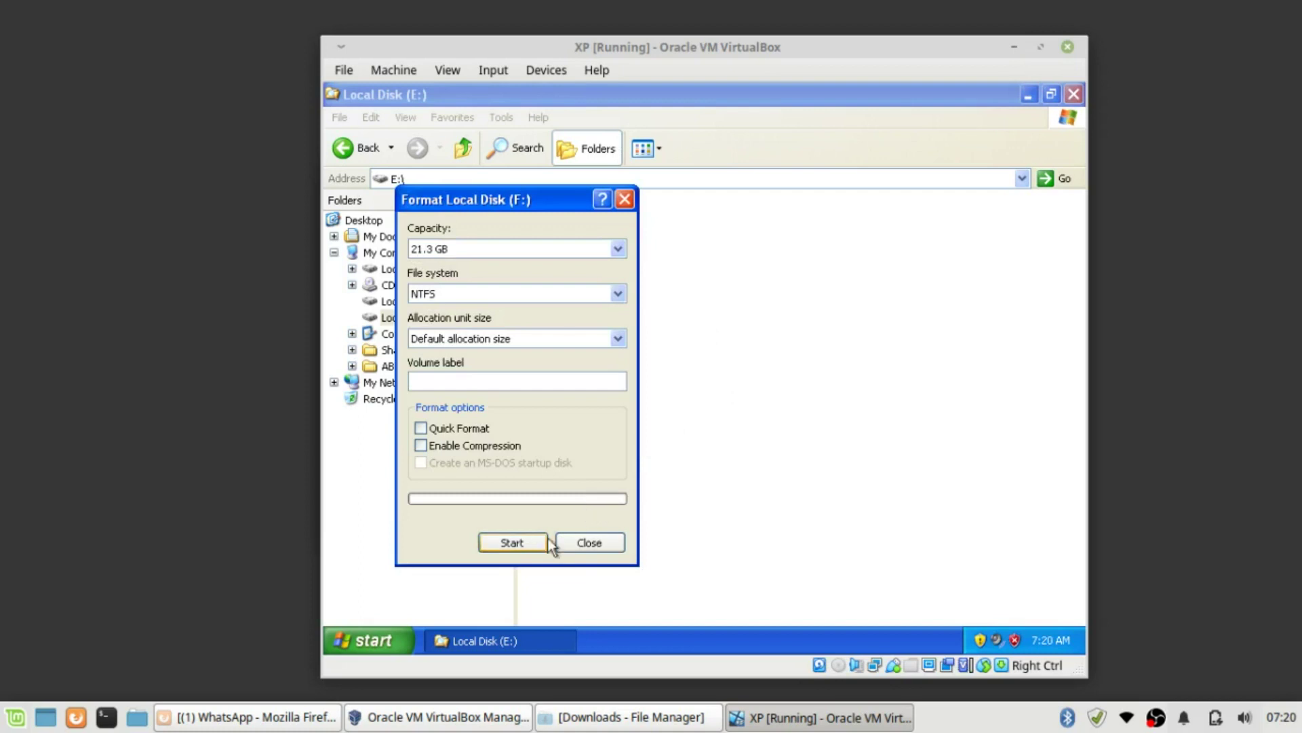
left_click(531, 543)
left_click(667, 416)
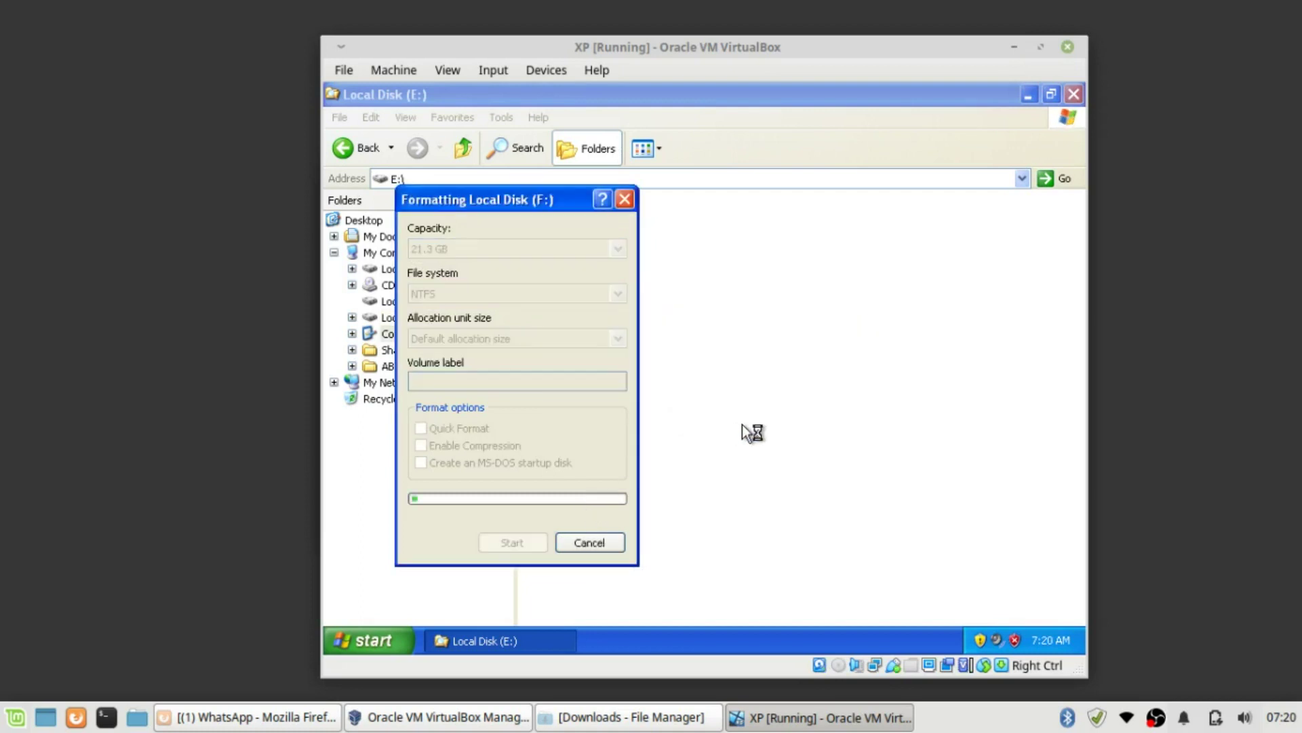
left_click_drag(516, 205, 869, 213)
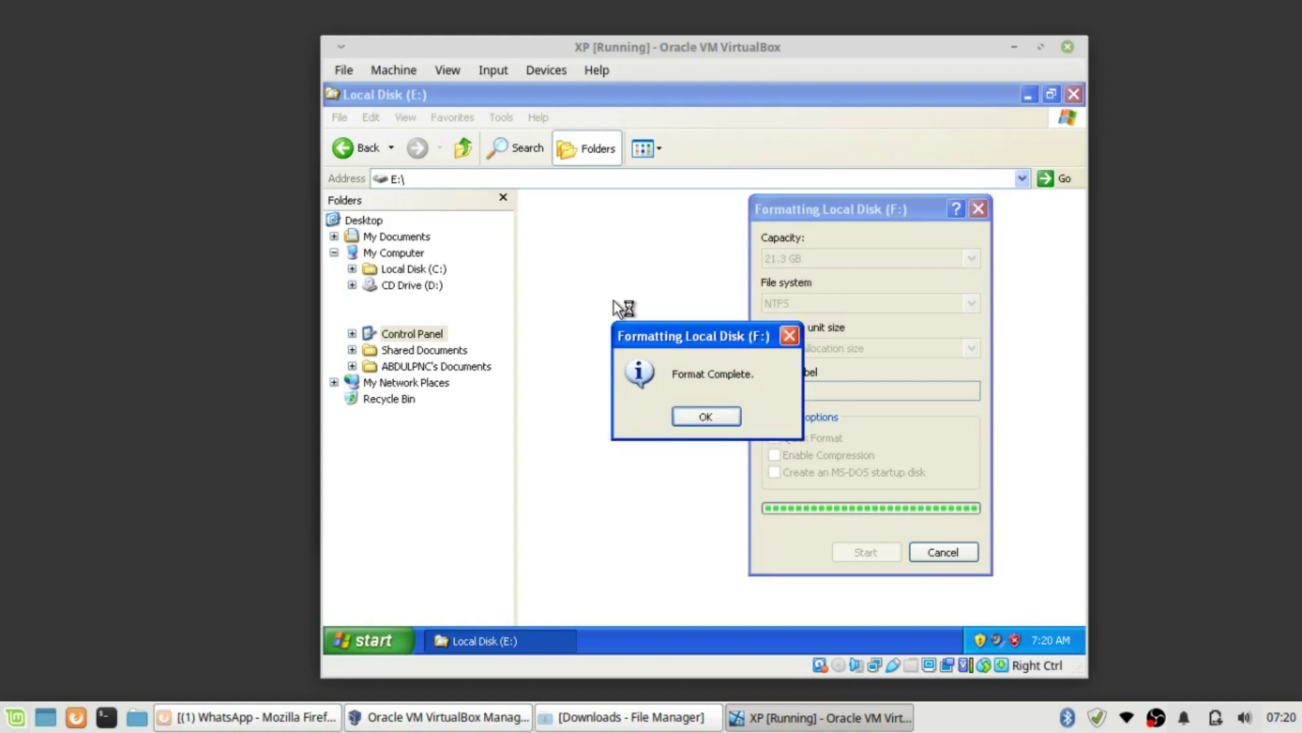
left_click(699, 417)
left_click(943, 552)
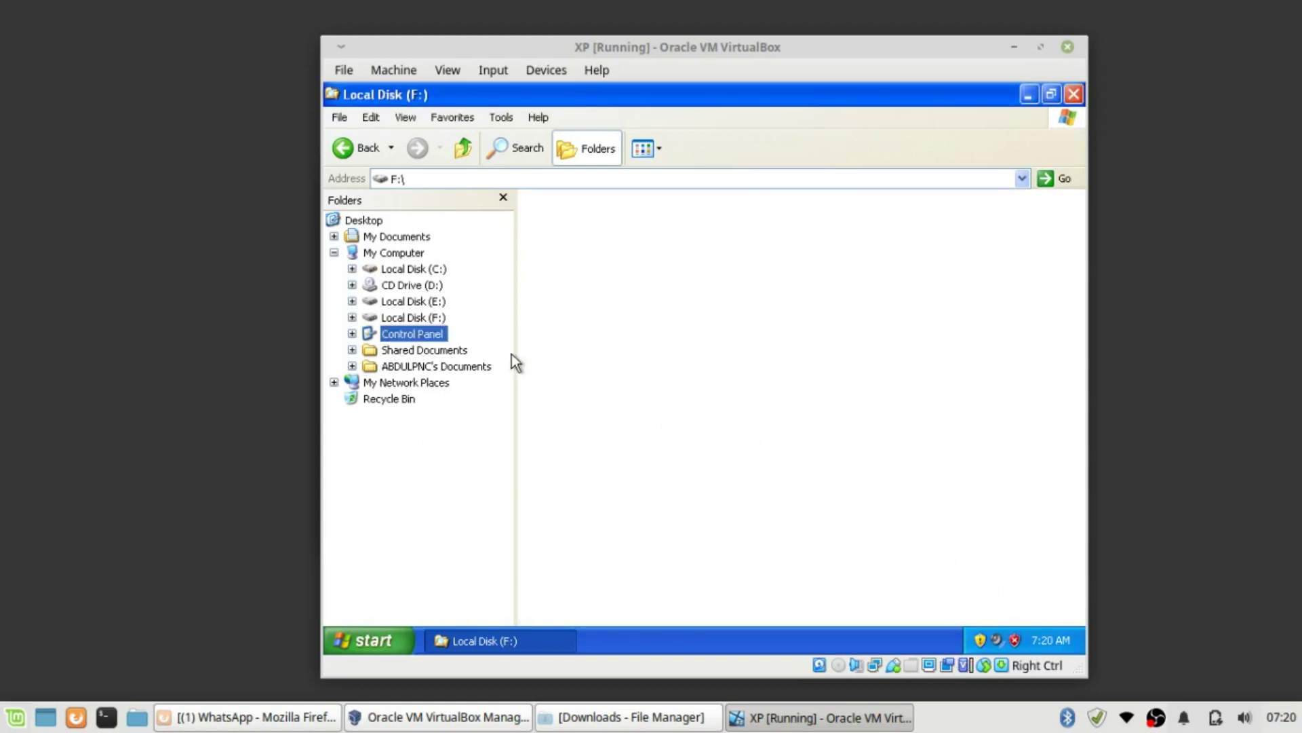
- Show the contents of My Computer in Details view, trying the Thumbnails view in between
left_click(407, 254)
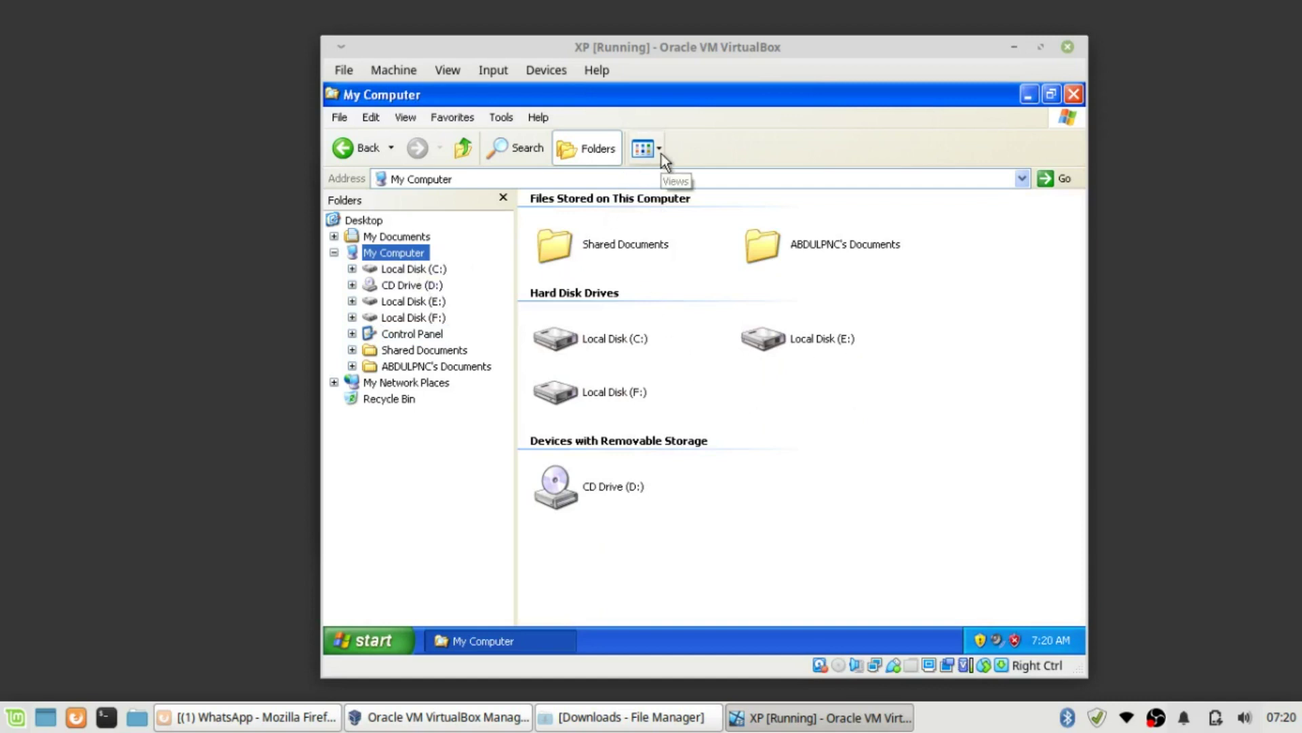
left_click(660, 149)
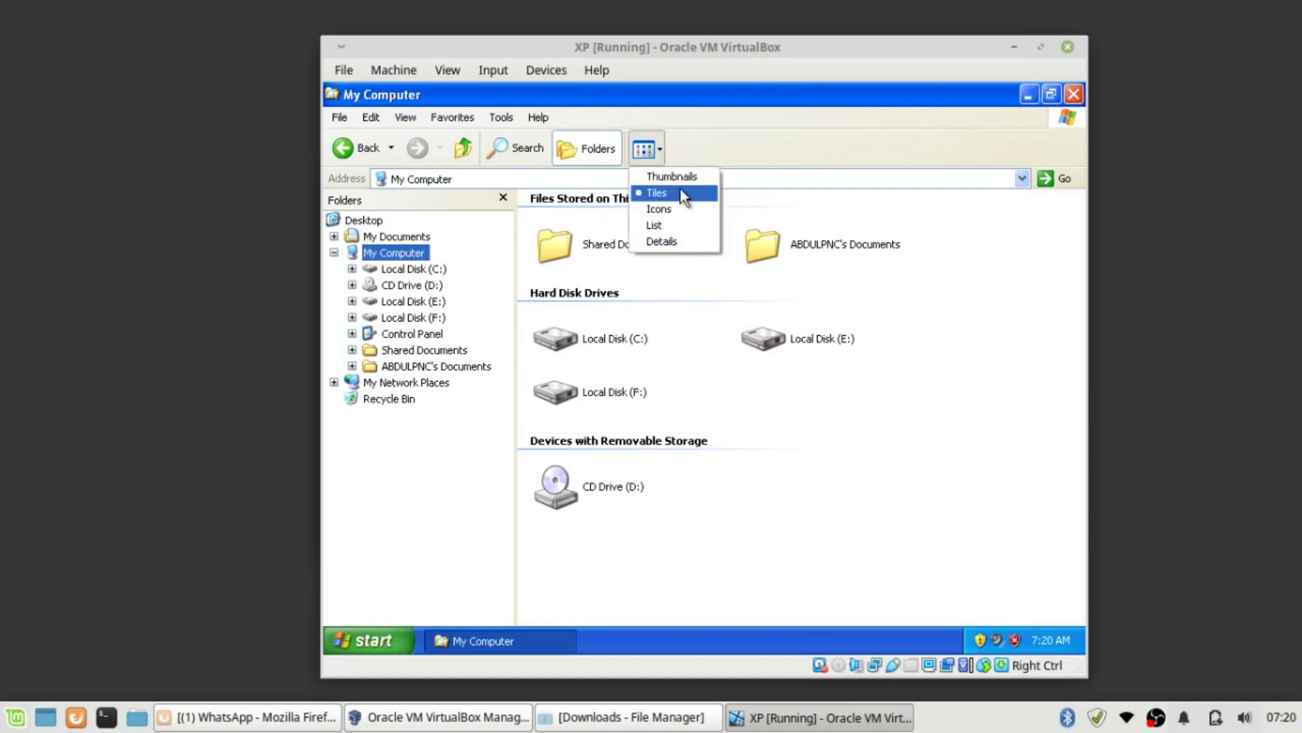
left_click(678, 241)
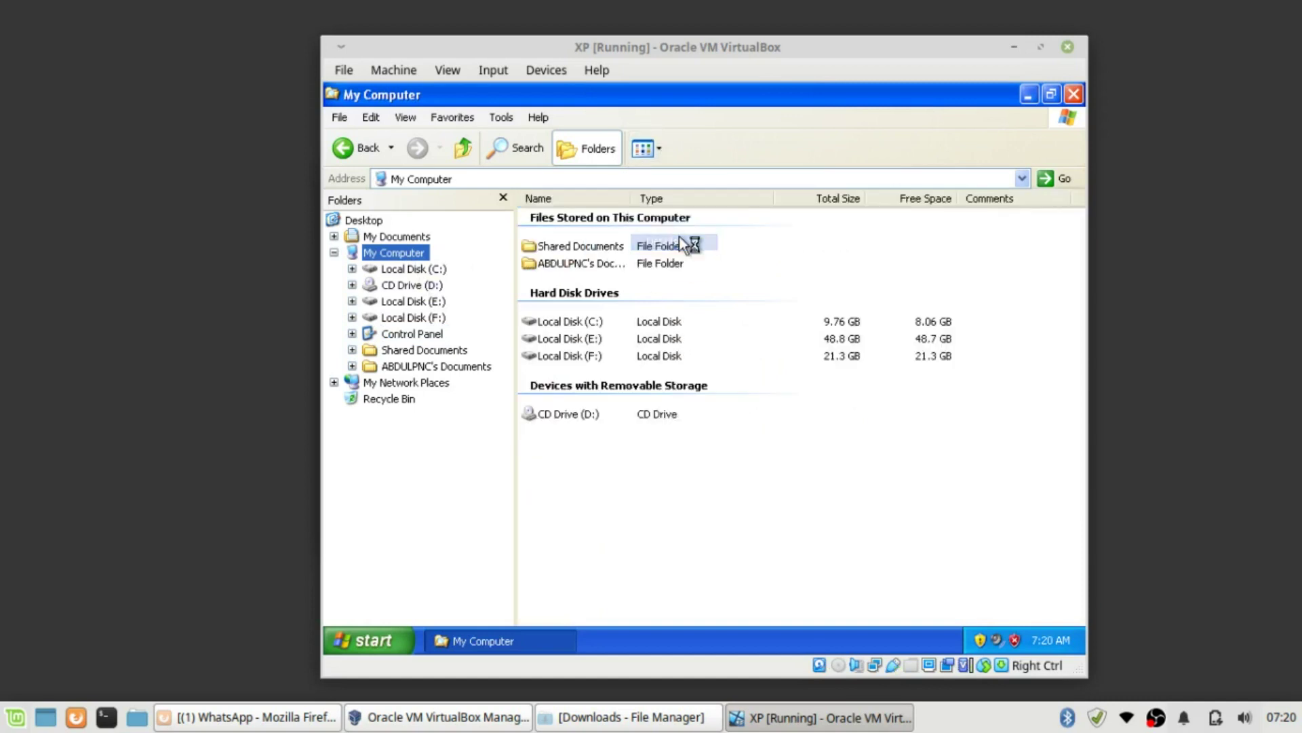
left_click(653, 150)
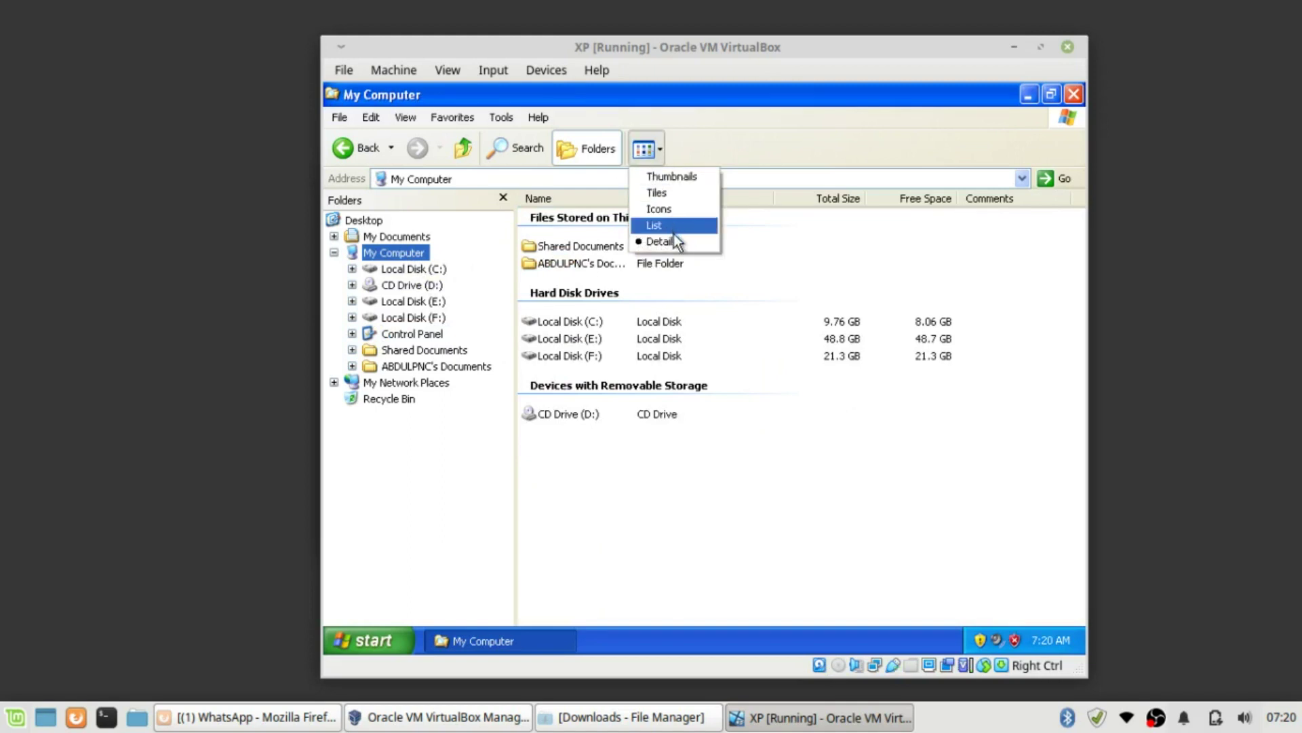
left_click(678, 177)
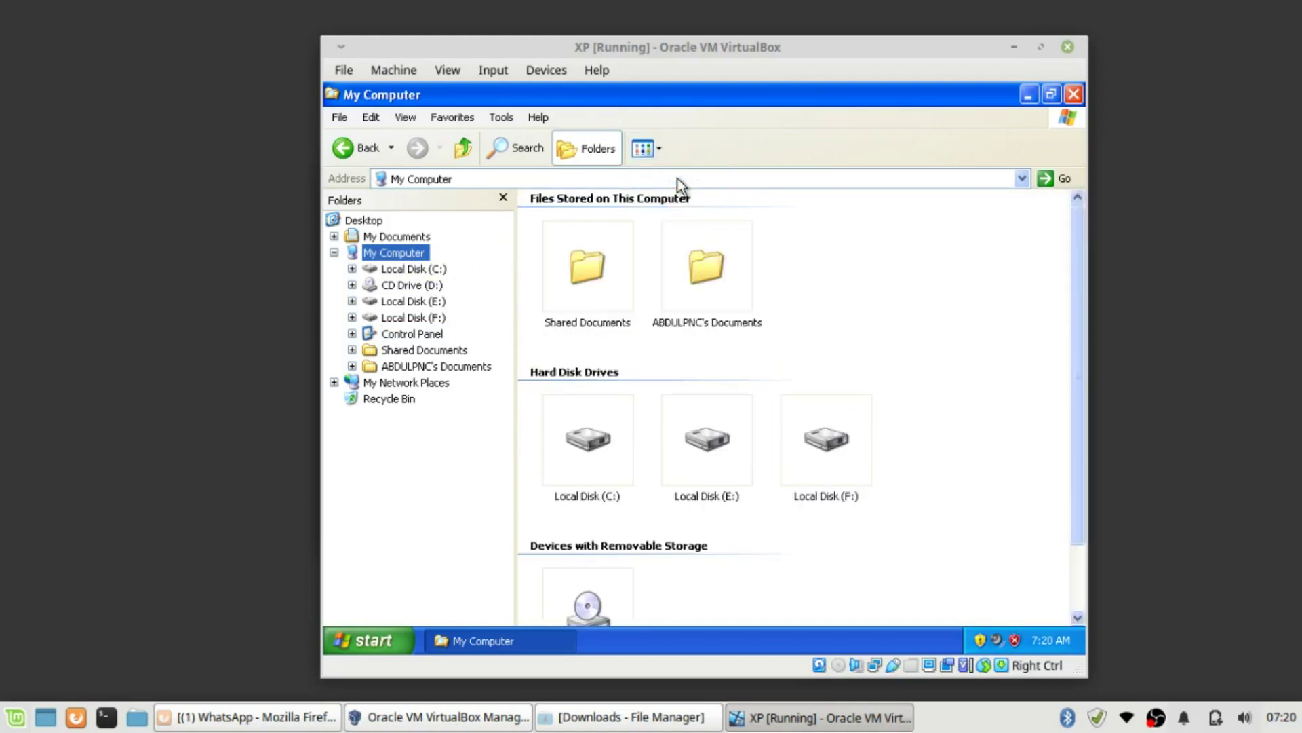
left_click(660, 148)
left_click(678, 241)
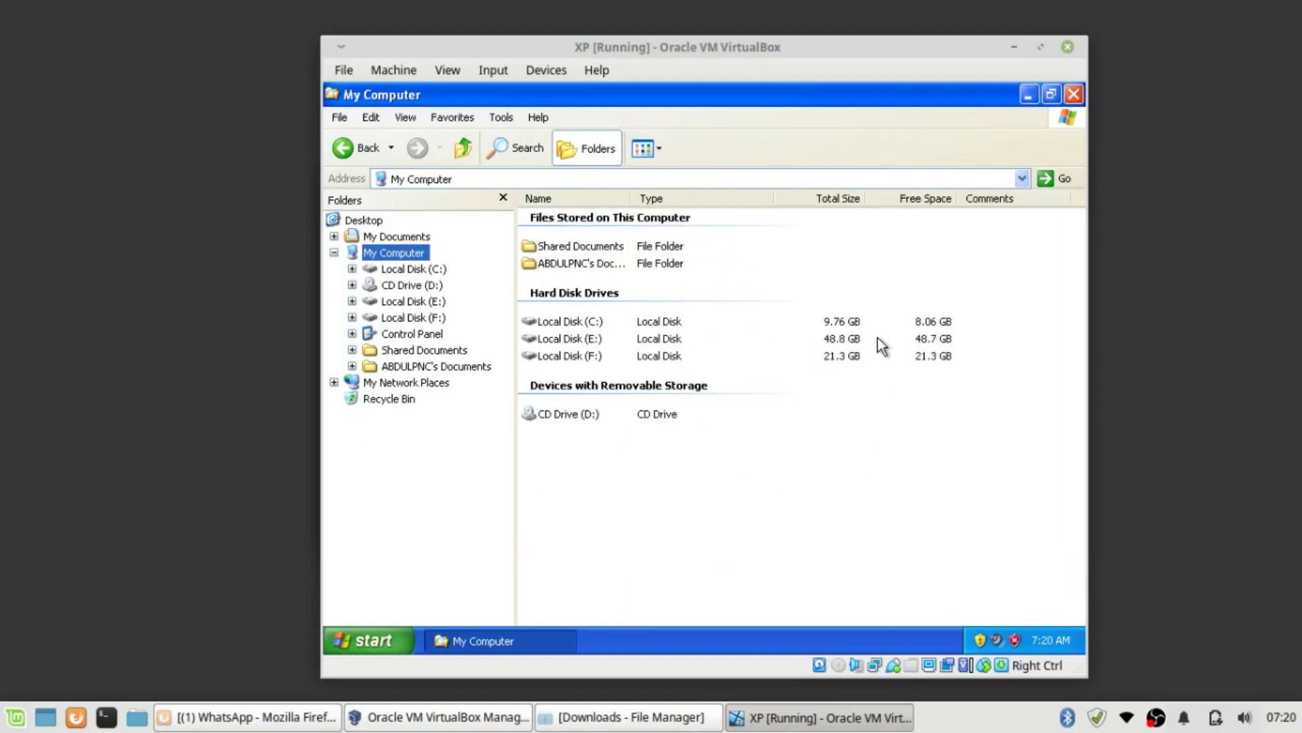
- Open the newly formatted drives E: and F: in turn to check their contents
left_click(412, 302)
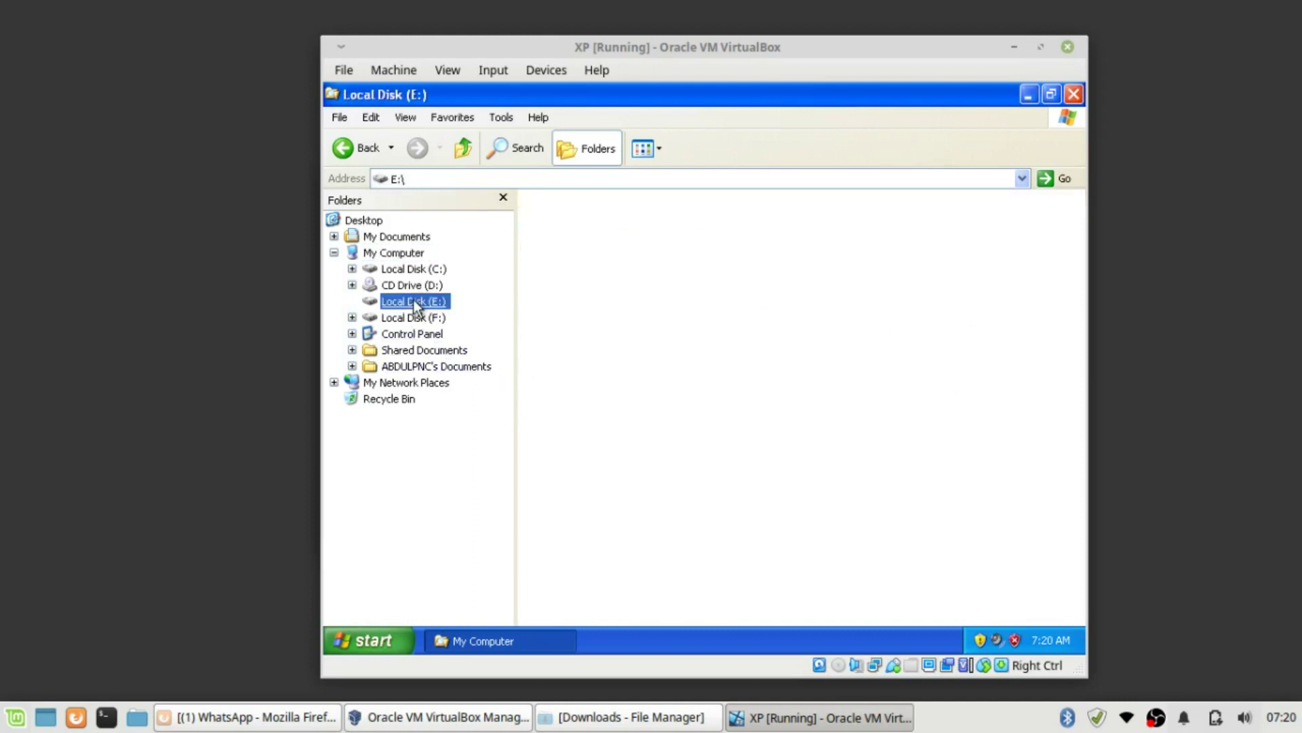
left_click(415, 319)
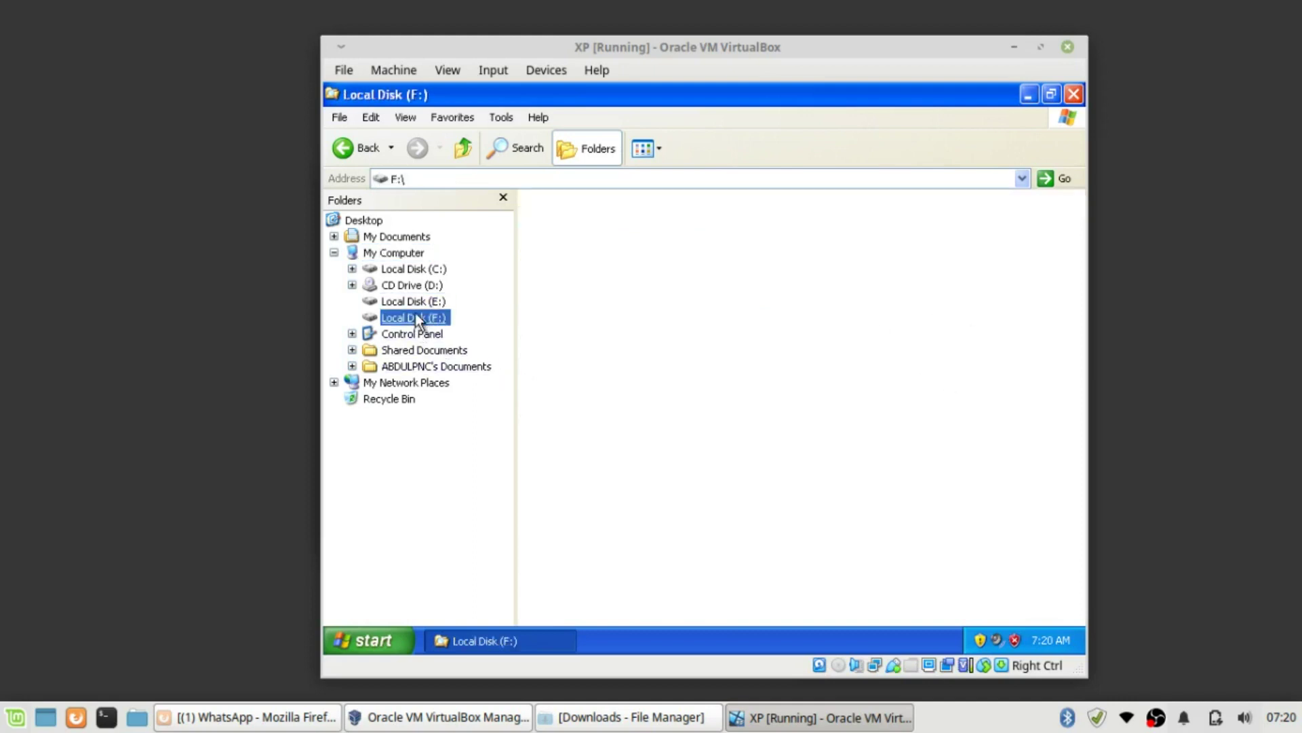
left_click(415, 307)
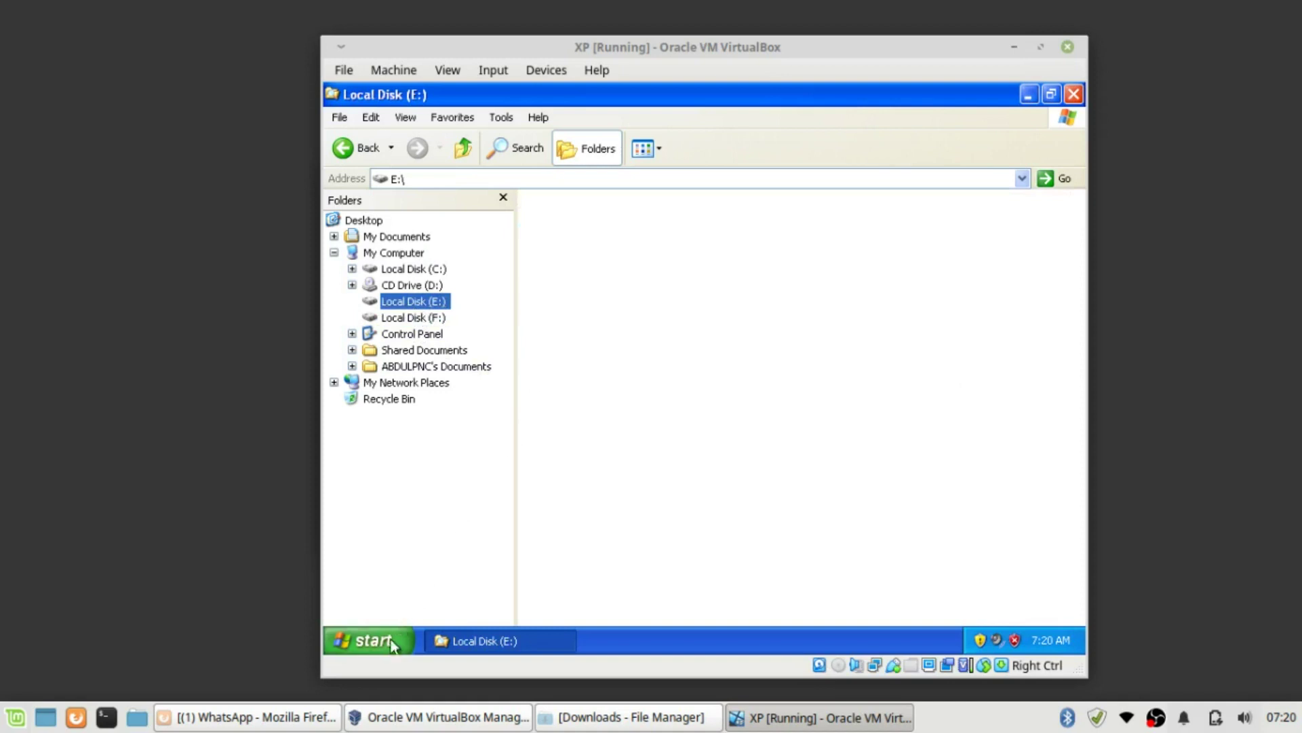
- Launch Internet Explorer and postpone its first-run setup
left_click(369, 640)
left_click(392, 267)
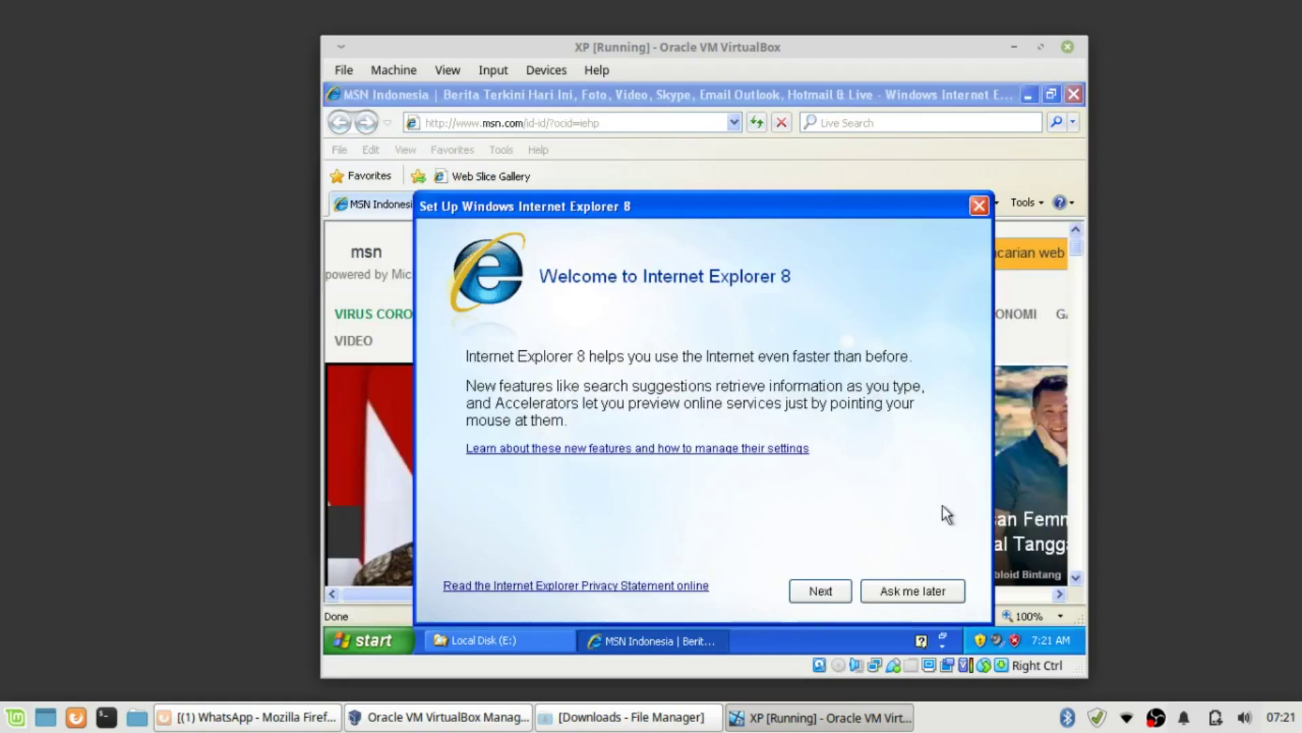
left_click(911, 591)
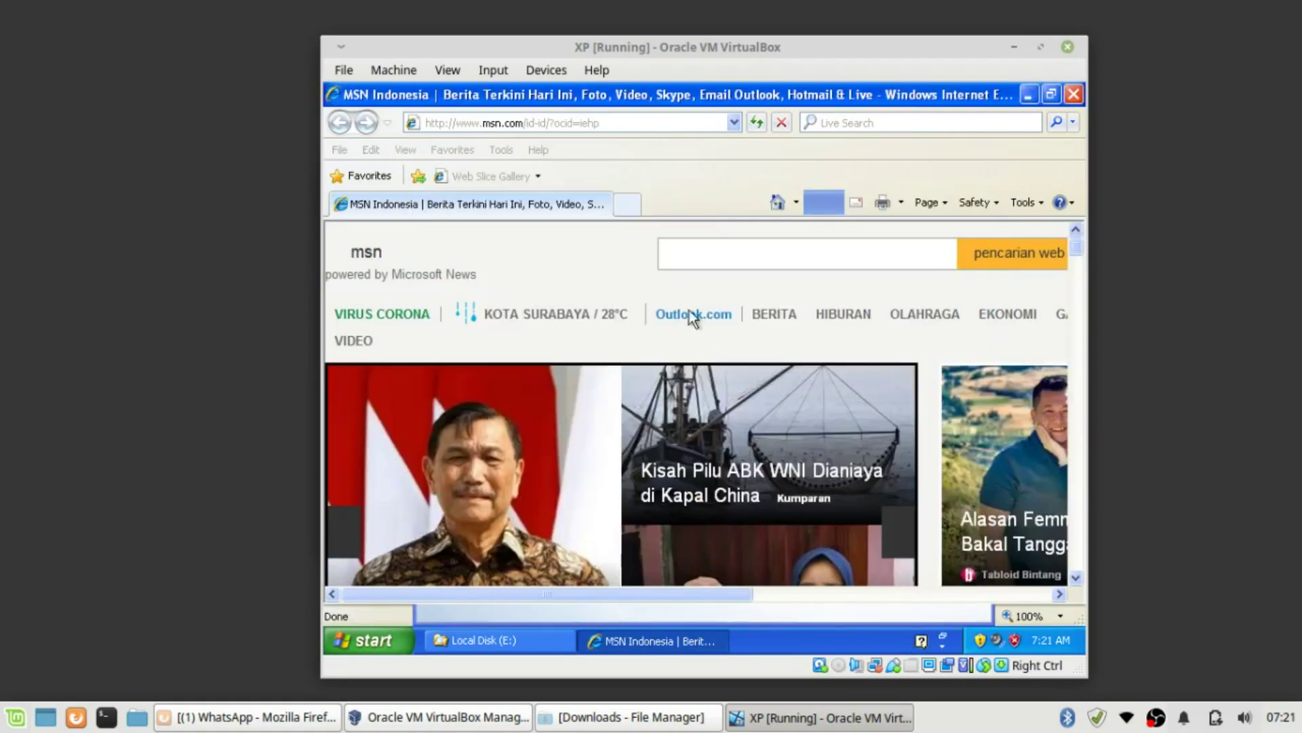
- Close the extra browser tab, look through the MSN home page to check internet access, and close Internet Explorer
scroll(821, 468, "down", 3)
left_click(819, 474)
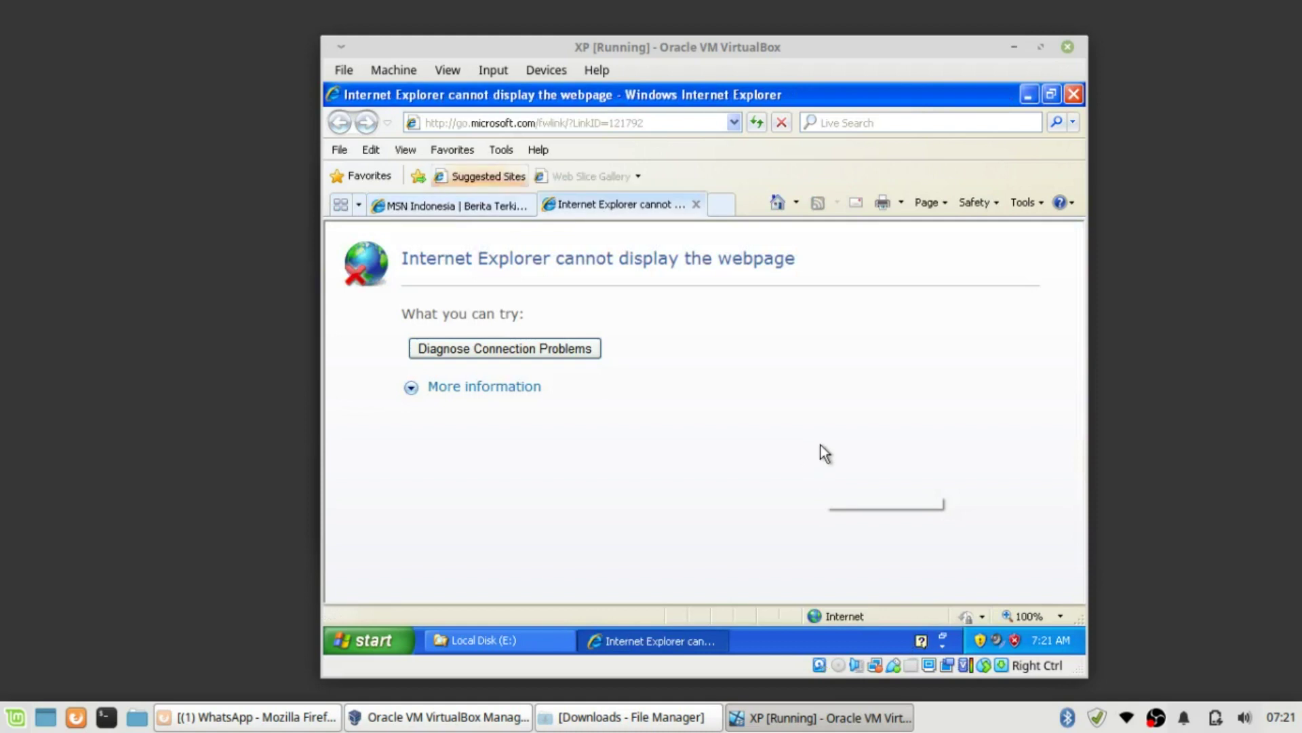
left_click(695, 205)
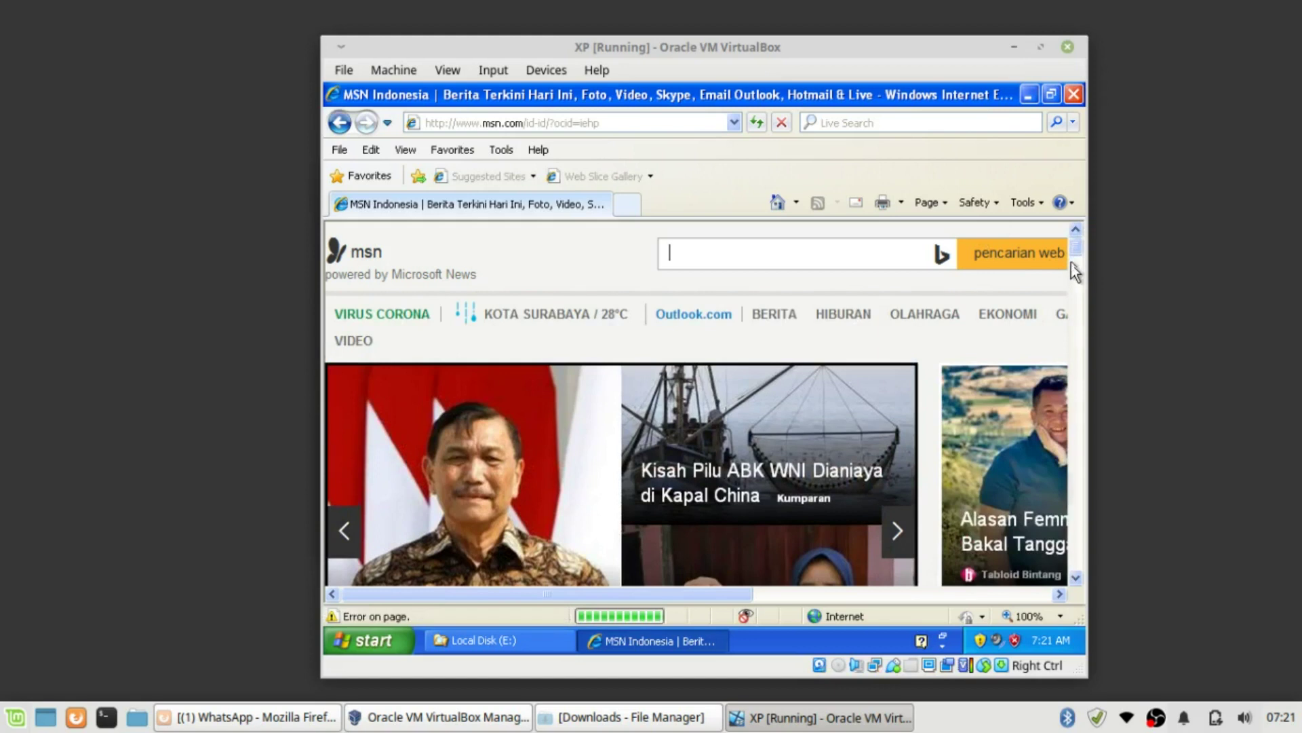
scroll(1075, 272, "down", 3)
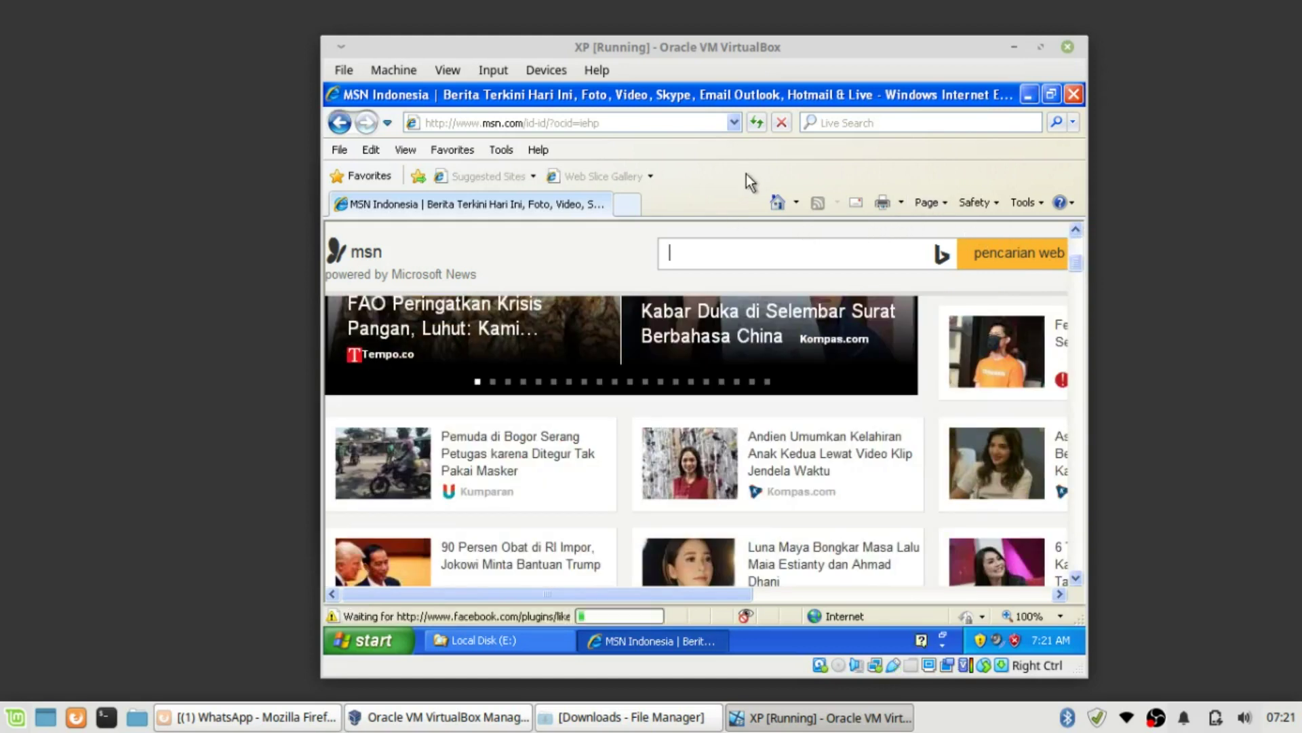
left_click(1072, 95)
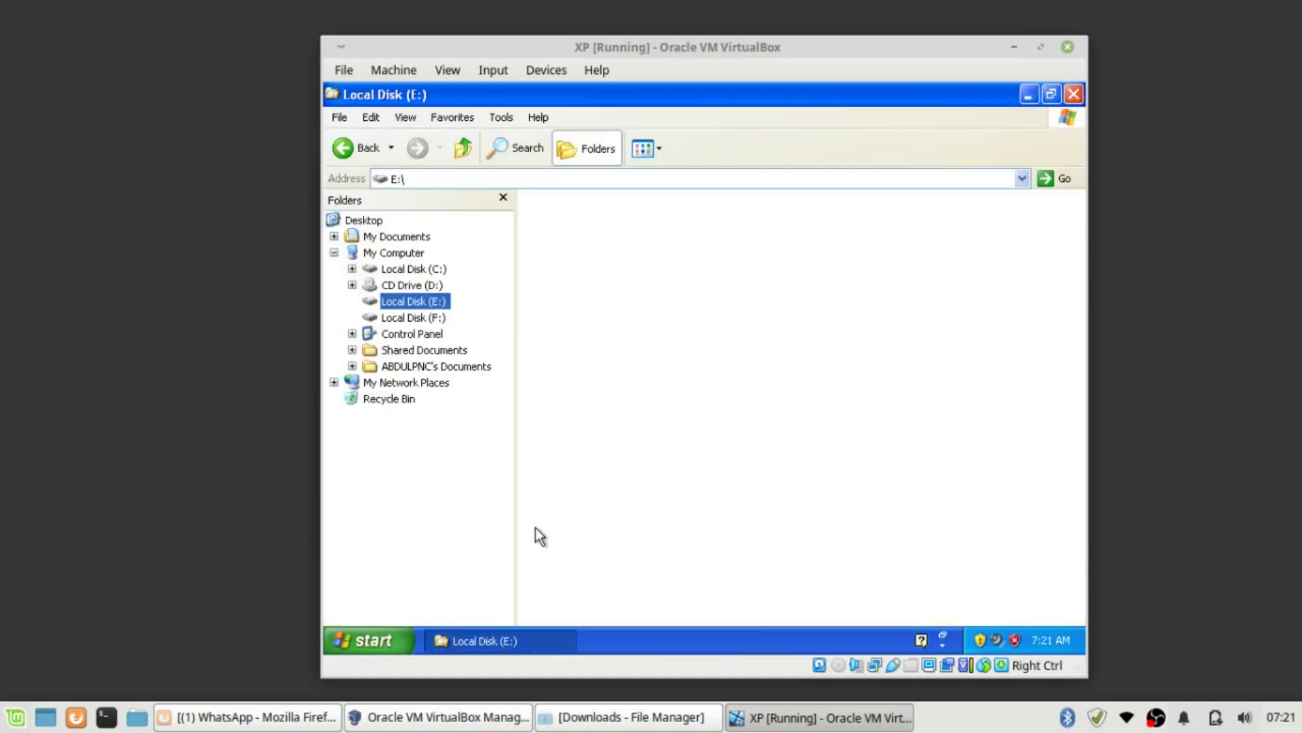